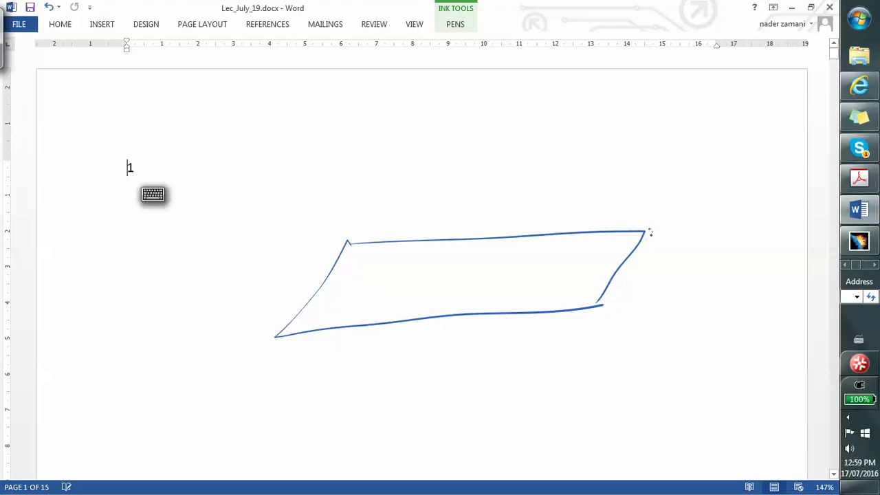
Step: Ink the side faces of the box below its top face and an inset rectangular opening in that top face
{"action": "mouse_move", "coordinate": [650, 233]}
{"action": "left_mouse_down"}
{"action": "mouse_move", "coordinate": [658, 266]}
{"action": "mouse_move", "coordinate": [644, 354]}
{"action": "mouse_move", "coordinate": [653, 350]}
{"action": "left_mouse_up"}
{"action": "left_click_drag", "start_coordinate": [599, 312], "coordinate": [653, 351]}
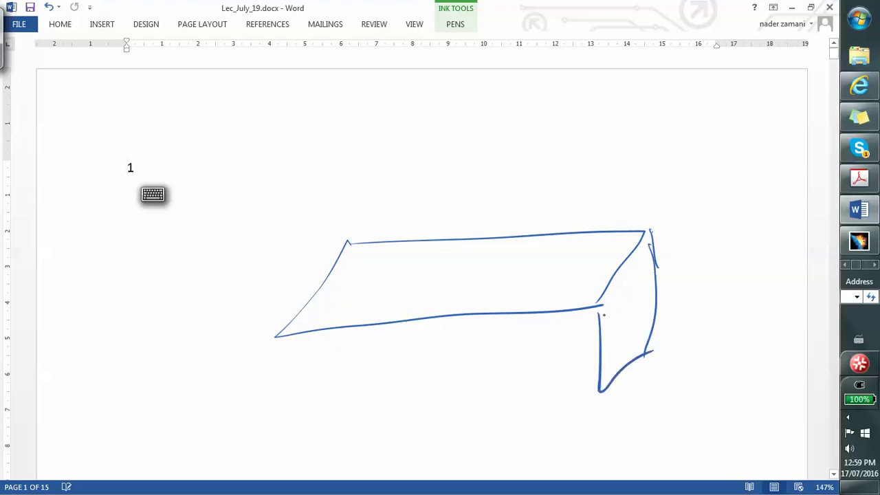
{"action": "mouse_move", "coordinate": [275, 341]}
{"action": "left_mouse_down"}
{"action": "mouse_move", "coordinate": [326, 416]}
{"action": "mouse_move", "coordinate": [612, 388]}
{"action": "left_mouse_up"}
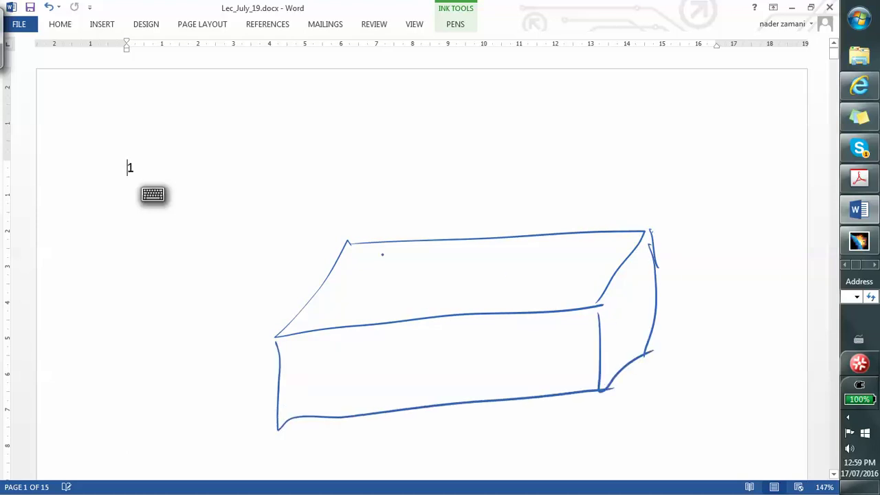
{"action": "mouse_move", "coordinate": [364, 259]}
{"action": "left_mouse_down"}
{"action": "mouse_move", "coordinate": [598, 247]}
{"action": "mouse_move", "coordinate": [564, 294]}
{"action": "left_mouse_up"}
{"action": "left_click_drag", "start_coordinate": [319, 318], "coordinate": [577, 297]}
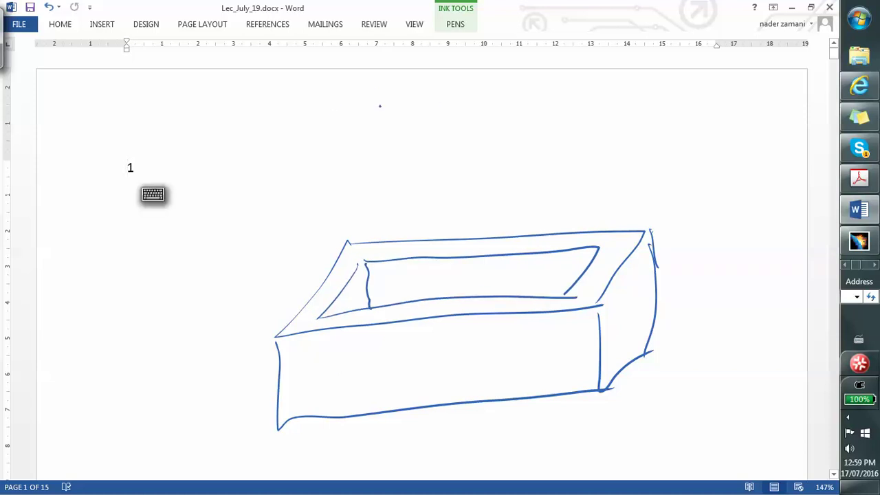
Step: Ink a thin cover plate floating above the box and mark matching bolt holes on the plate and the box rim
{"action": "mouse_move", "coordinate": [309, 121]}
{"action": "left_mouse_down"}
{"action": "mouse_move", "coordinate": [672, 117]}
{"action": "mouse_move", "coordinate": [609, 182]}
{"action": "mouse_move", "coordinate": [258, 186]}
{"action": "mouse_move", "coordinate": [599, 182]}
{"action": "left_mouse_up"}
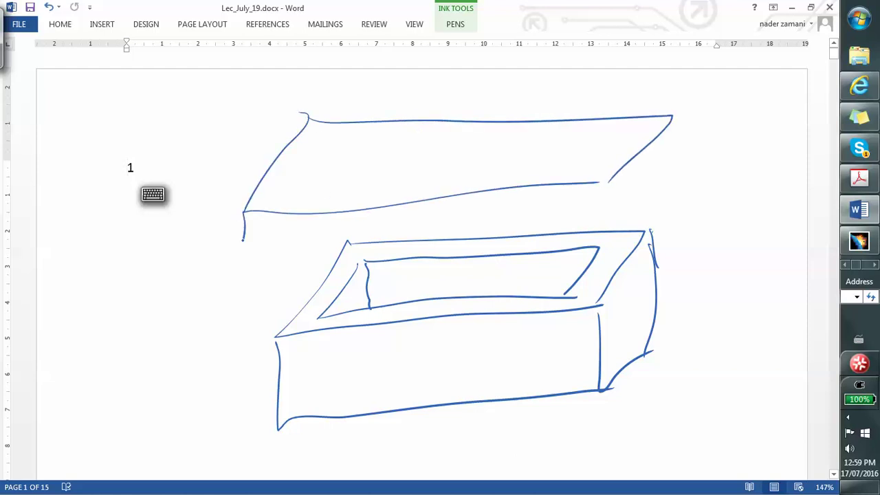
{"action": "left_click_drag", "start_coordinate": [243, 240], "coordinate": [620, 203]}
{"action": "mouse_move", "coordinate": [665, 115]}
{"action": "left_mouse_down"}
{"action": "mouse_move", "coordinate": [677, 152]}
{"action": "mouse_move", "coordinate": [617, 203]}
{"action": "left_mouse_up"}
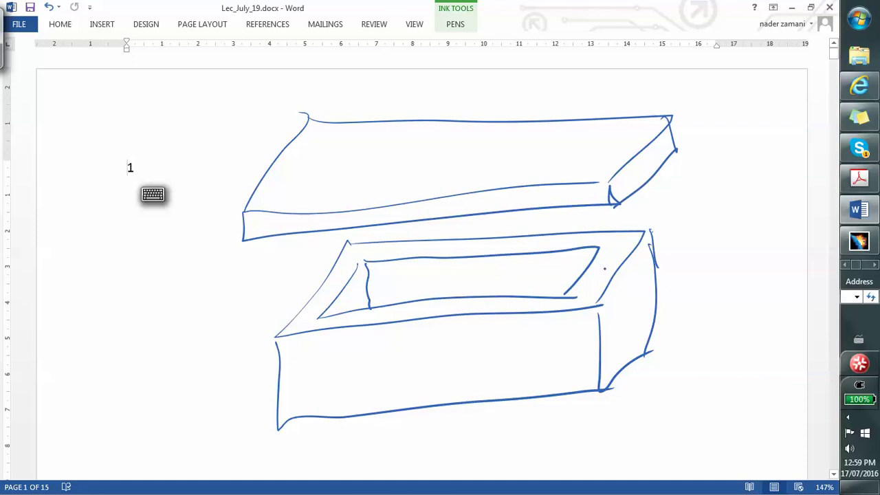
{"action": "left_click_drag", "start_coordinate": [591, 272], "coordinate": [602, 279]}
{"action": "left_click_drag", "start_coordinate": [618, 156], "coordinate": [623, 148]}
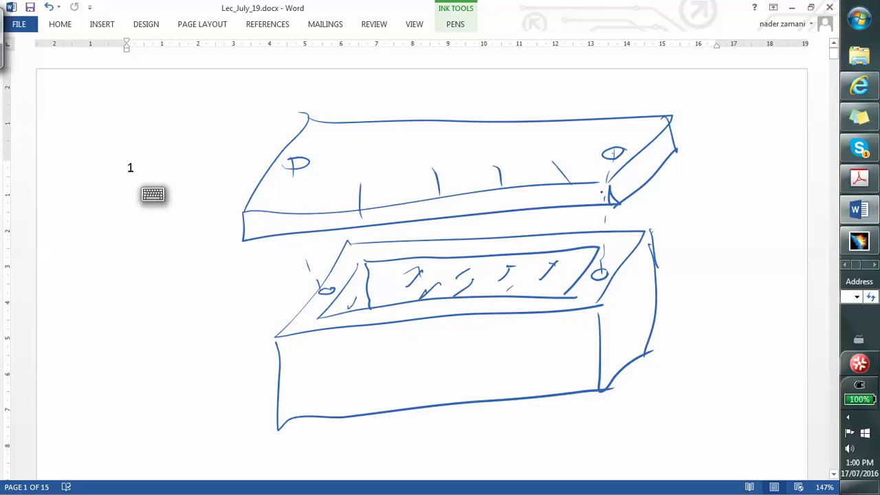
Step: Switch from the Word sketch and the Acrobat document to the empty Product1 in CATIA, bringing its window fully into view
{"action": "left_click", "coordinate": [793, 8]}
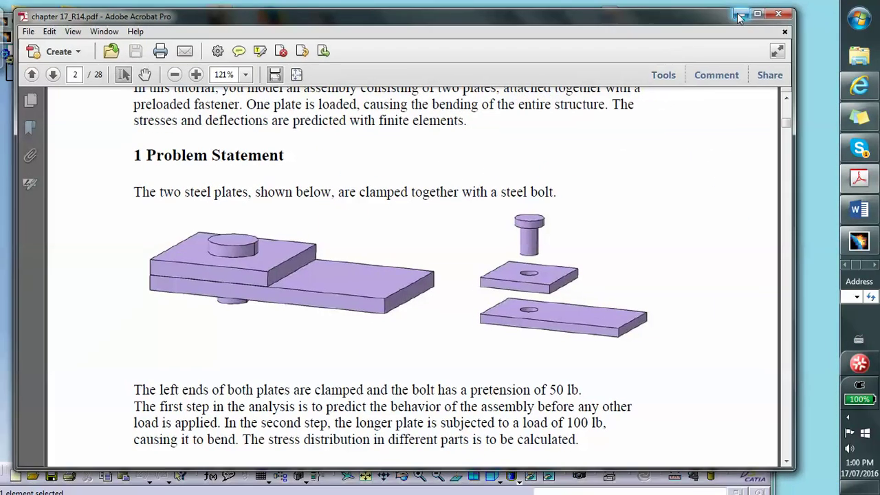
{"action": "left_click", "coordinate": [741, 14]}
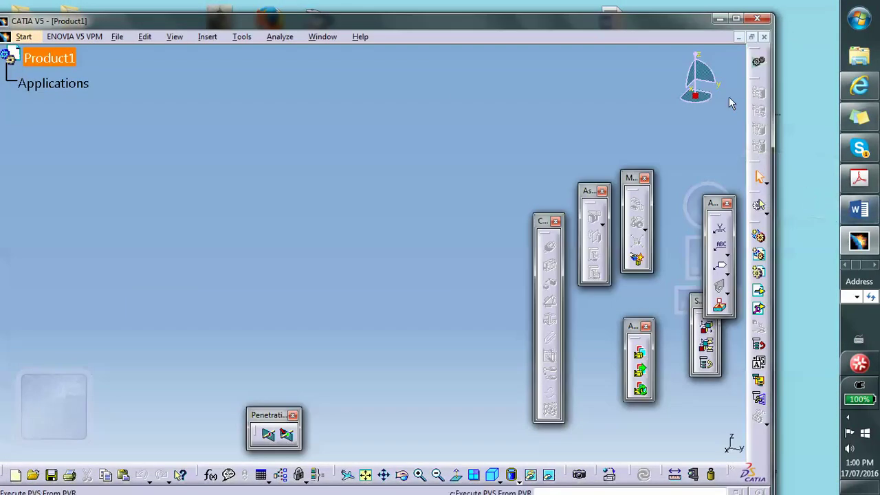
{"action": "left_click_drag", "start_coordinate": [650, 30], "coordinate": [671, 31]}
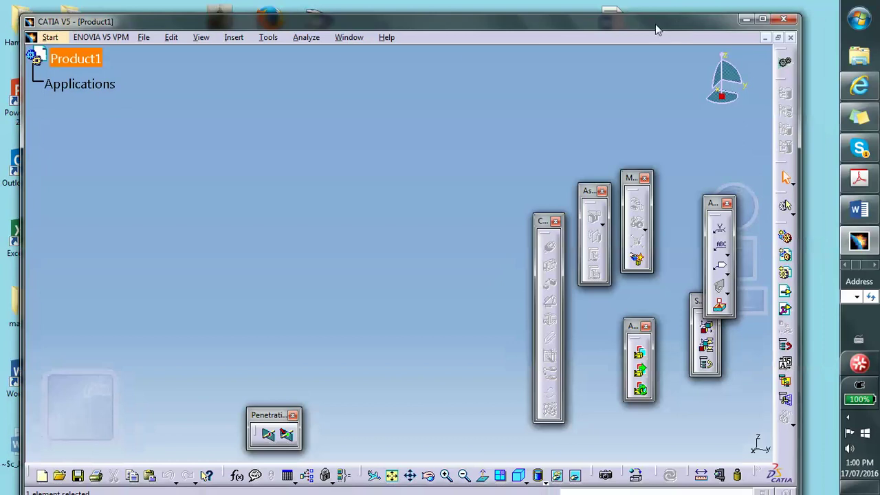
Step: Through Save Management, start saving Product1 to the Desktop and create a folder there named virtual_bolt_assembly
{"action": "left_click", "coordinate": [143, 37]}
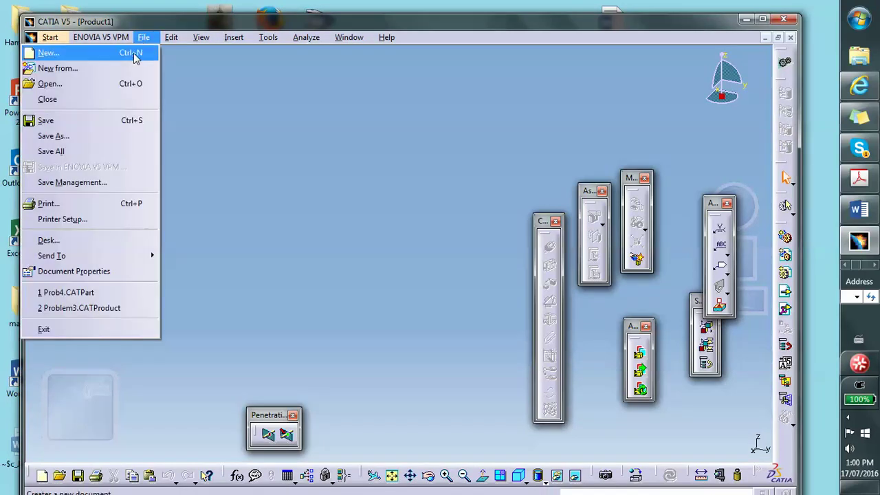
{"action": "left_click", "coordinate": [72, 181]}
{"action": "left_click", "coordinate": [561, 95]}
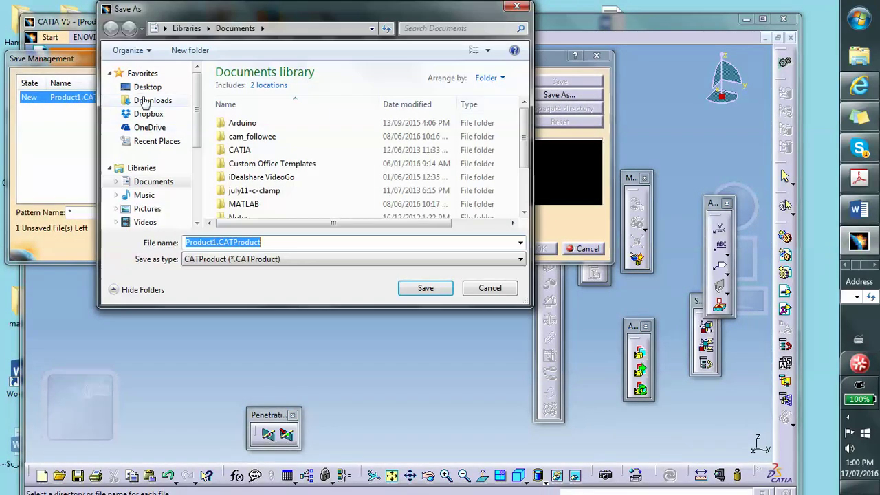
{"action": "left_click", "coordinate": [147, 87]}
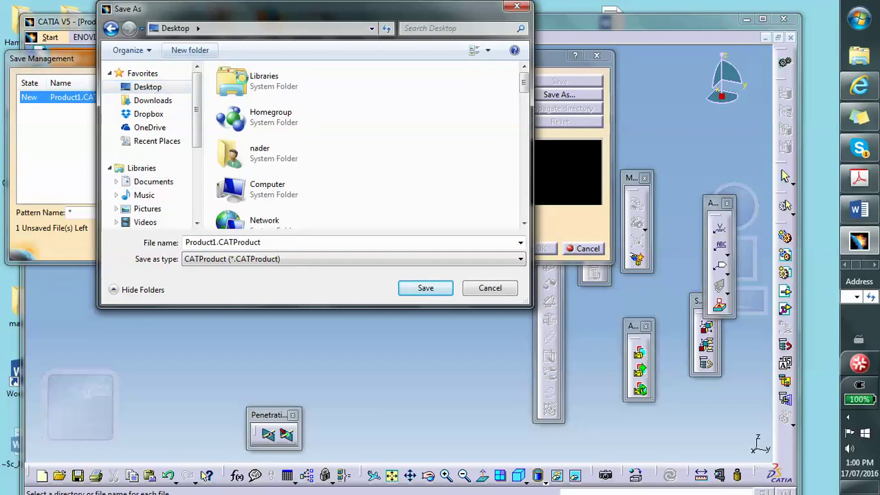
{"action": "left_click", "coordinate": [190, 50]}
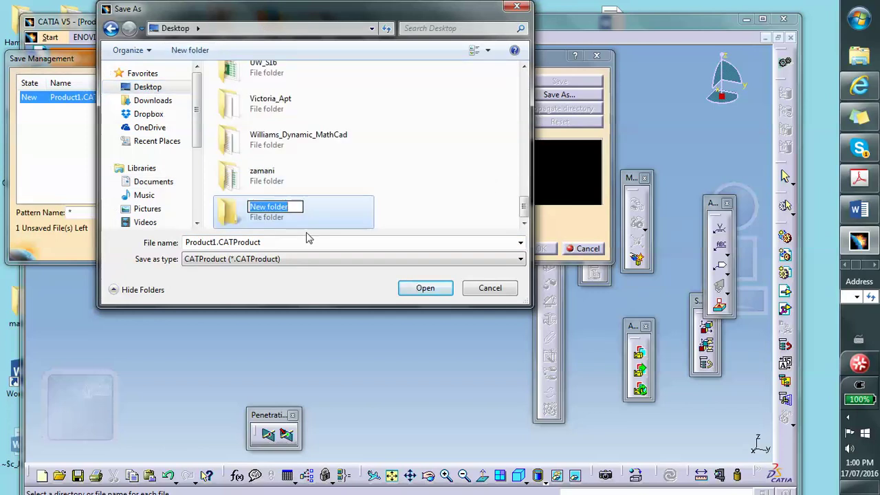
{"action": "type", "text": "virtual"}
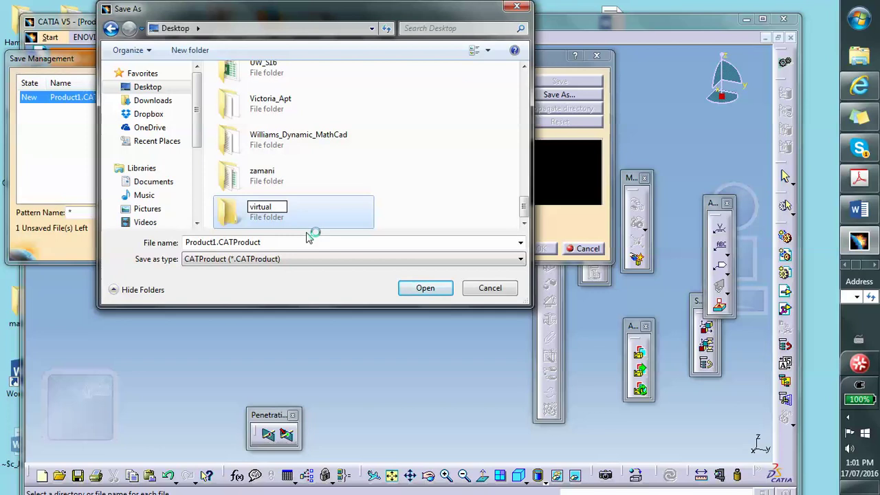
{"action": "type", "text": "_bolt_asse"}
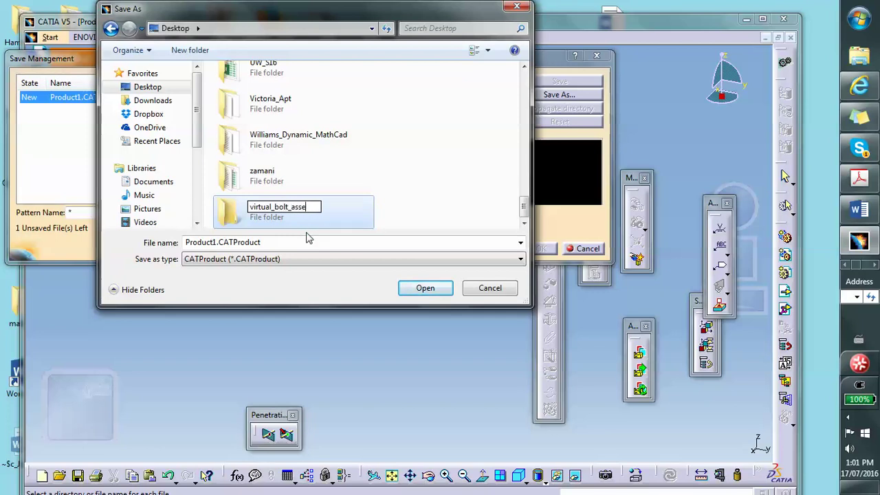
{"action": "type", "text": "mbly"}
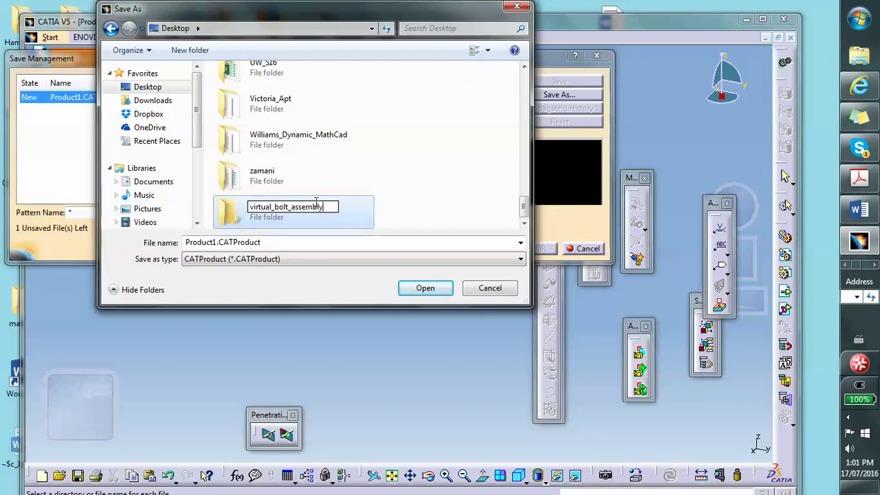
Step: Save Product1.CATProduct inside the virtual_bolt_assembly folder and complete Save Management
{"action": "double_click", "coordinate": [227, 211]}
{"action": "left_click", "coordinate": [424, 288]}
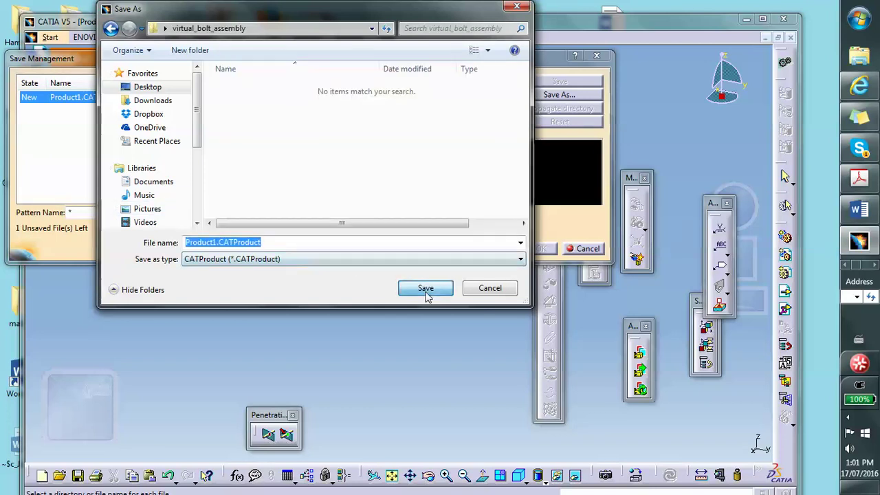
{"action": "left_click", "coordinate": [534, 248]}
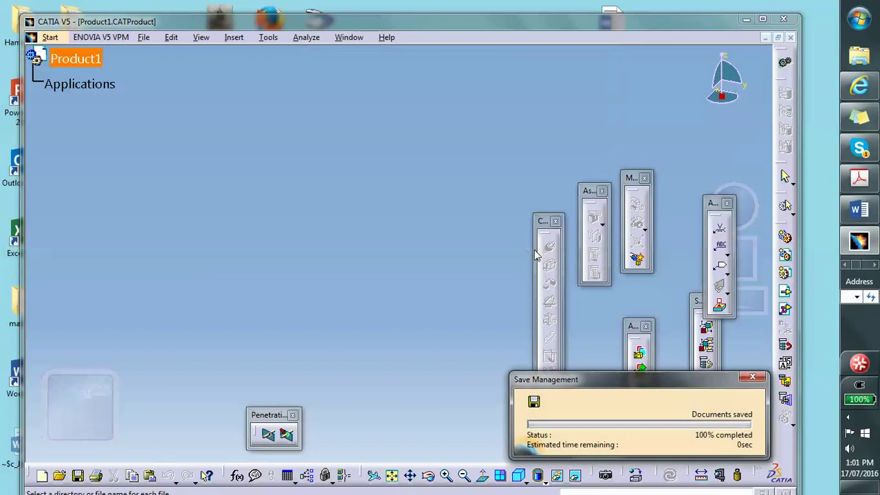
Step: Insert a new part into Product1 and open a sketch on that part's xy plane
{"action": "left_click", "coordinate": [233, 37]}
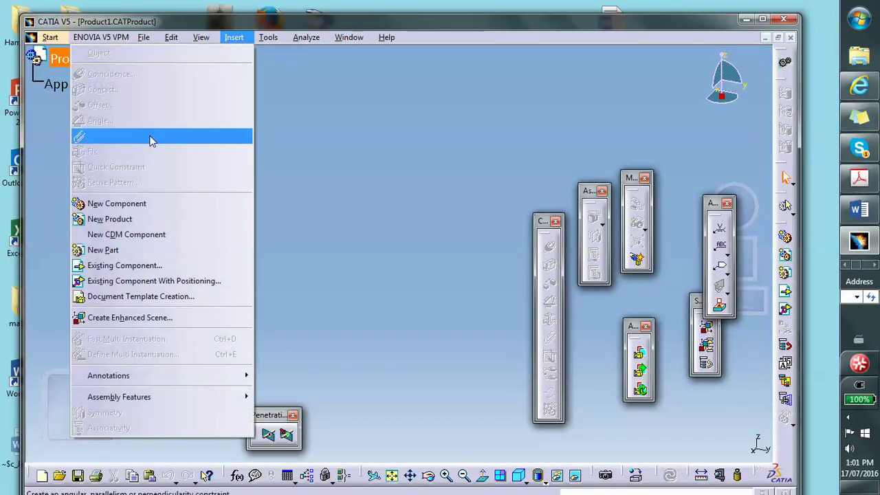
{"action": "left_click", "coordinate": [144, 250]}
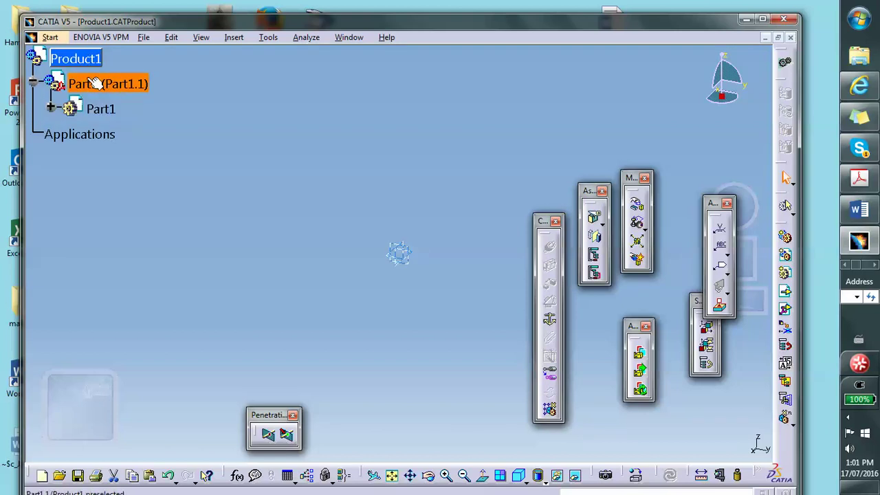
{"action": "left_click", "coordinate": [104, 108]}
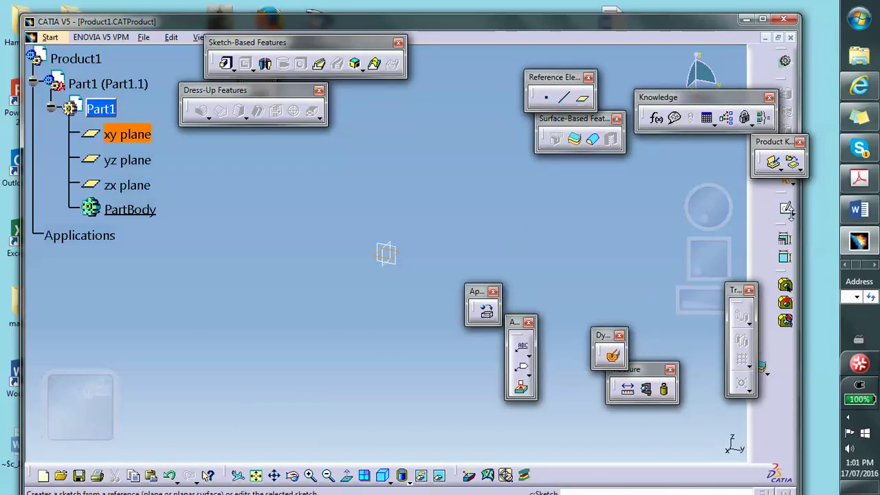
{"action": "left_click", "coordinate": [787, 210]}
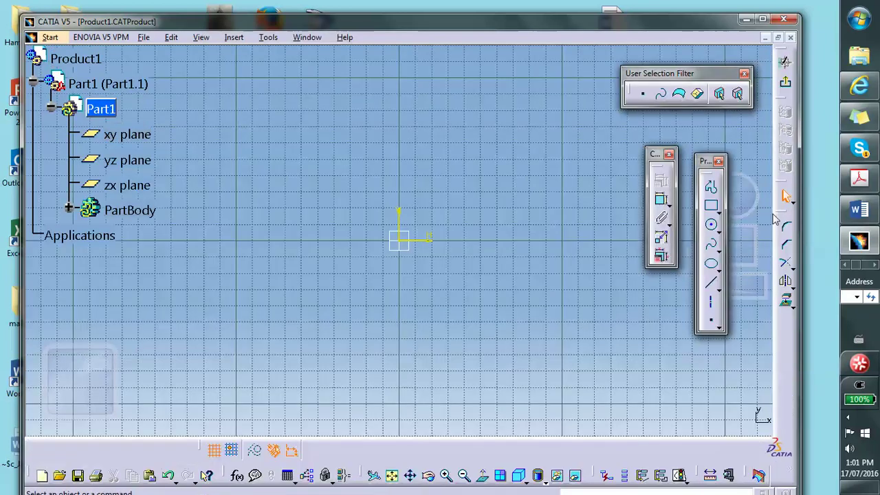
Step: Sketch a centered rectangle around the origin, wider than it is high, as the outer outline of the box
{"action": "left_click", "coordinate": [717, 211]}
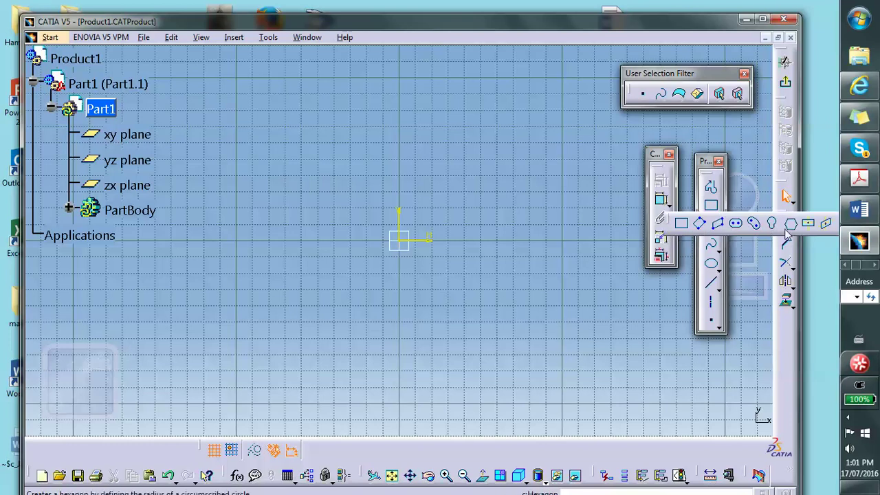
{"action": "left_click", "coordinate": [809, 224]}
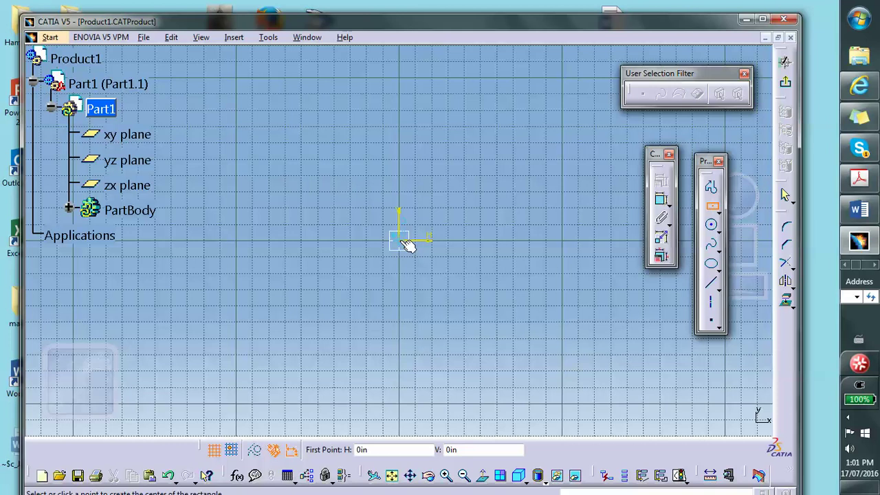
{"action": "left_click", "coordinate": [405, 243]}
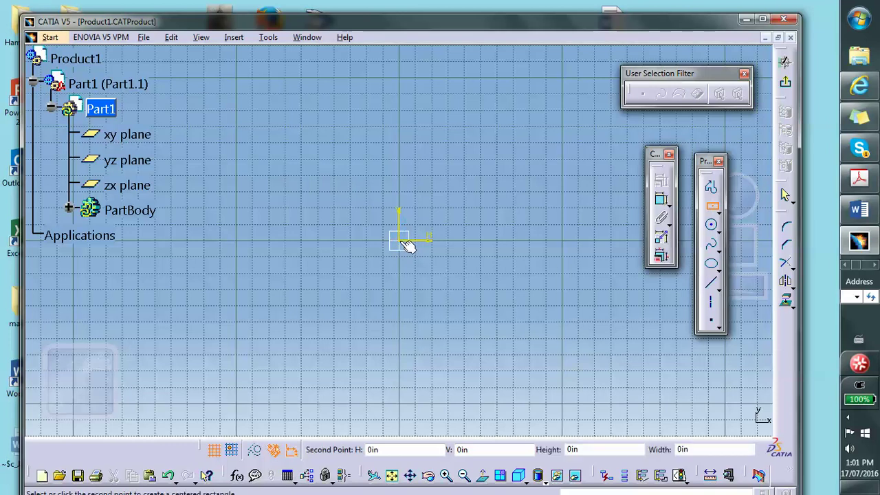
{"action": "left_click", "coordinate": [570, 328]}
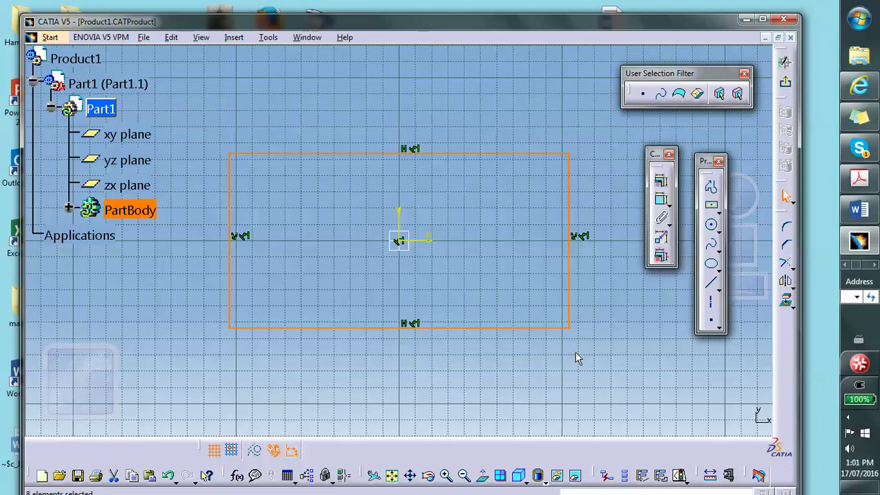
Step: Switch to Word, ink a coordinate triad labelled x, y and z beside the box drawing, and return to CATIA
{"action": "left_click", "coordinate": [859, 210]}
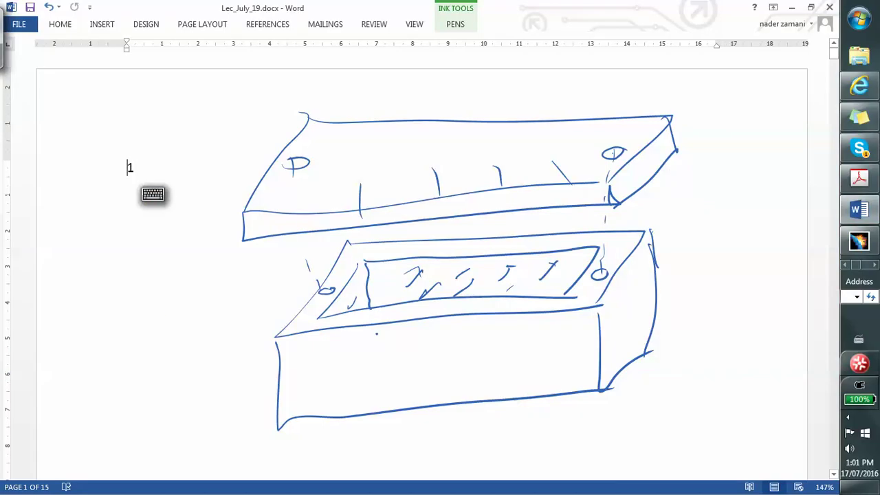
{"action": "mouse_move", "coordinate": [165, 312]}
{"action": "left_mouse_down"}
{"action": "mouse_move", "coordinate": [158, 374]}
{"action": "mouse_move", "coordinate": [227, 364]}
{"action": "left_mouse_up"}
{"action": "left_click_drag", "start_coordinate": [158, 377], "coordinate": [121, 419]}
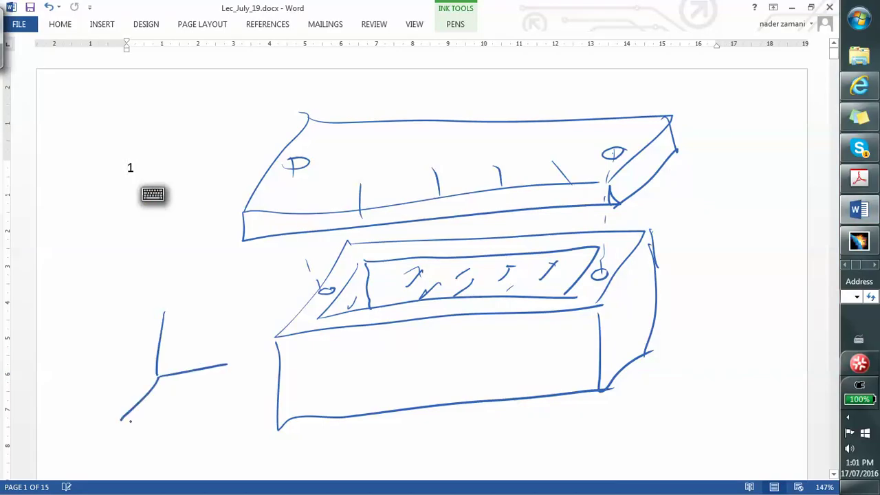
{"action": "left_click_drag", "start_coordinate": [224, 379], "coordinate": [220, 404]}
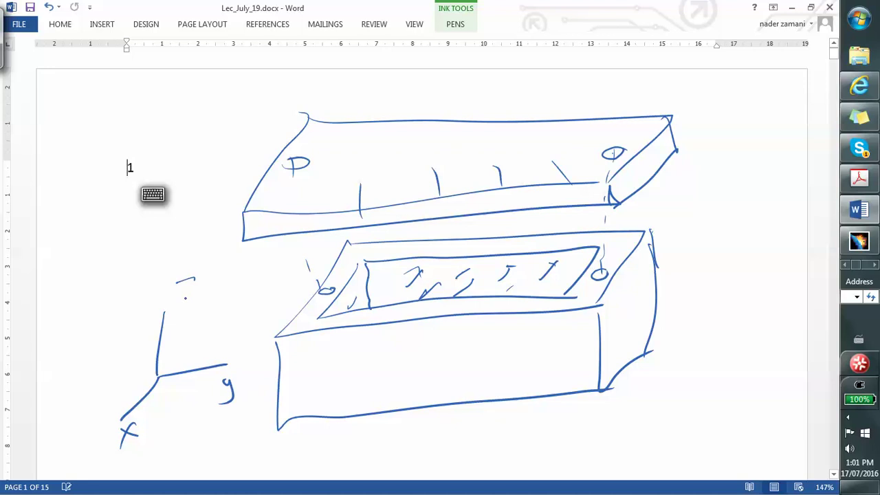
{"action": "left_click_drag", "start_coordinate": [194, 281], "coordinate": [197, 301]}
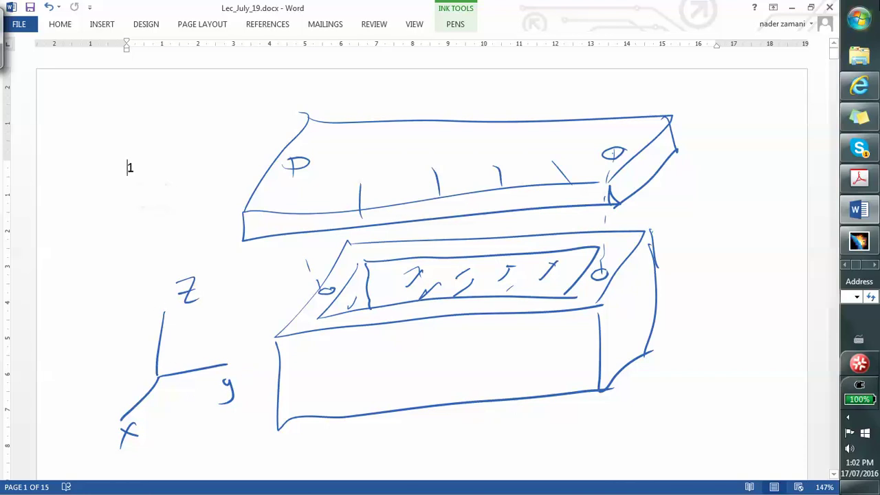
{"action": "left_click", "coordinate": [793, 7]}
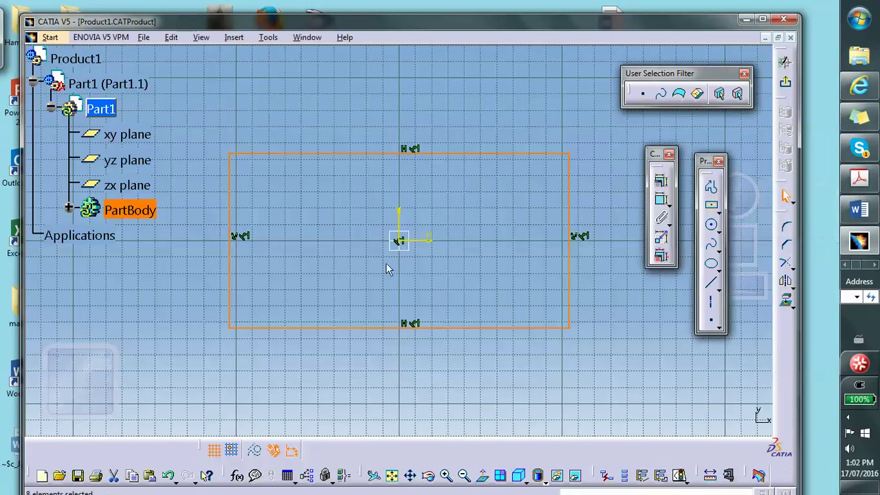
Step: Sketch a smaller centered rectangle on the origin inside the outer one to form the rim, and finish the sketch
{"action": "left_click", "coordinate": [712, 208]}
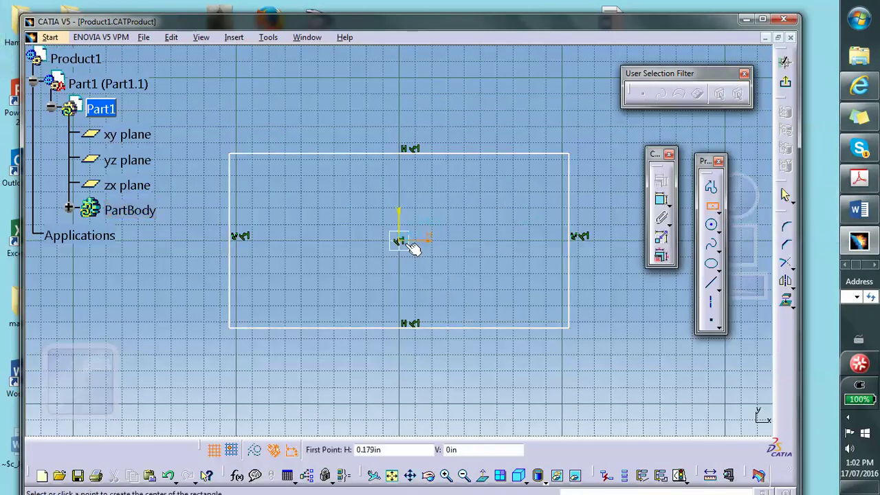
{"action": "left_click", "coordinate": [405, 242]}
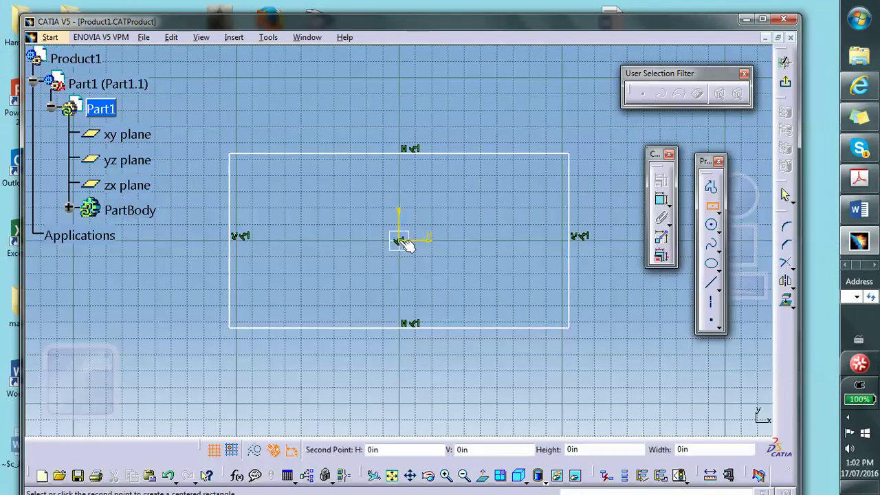
{"action": "left_click", "coordinate": [541, 300]}
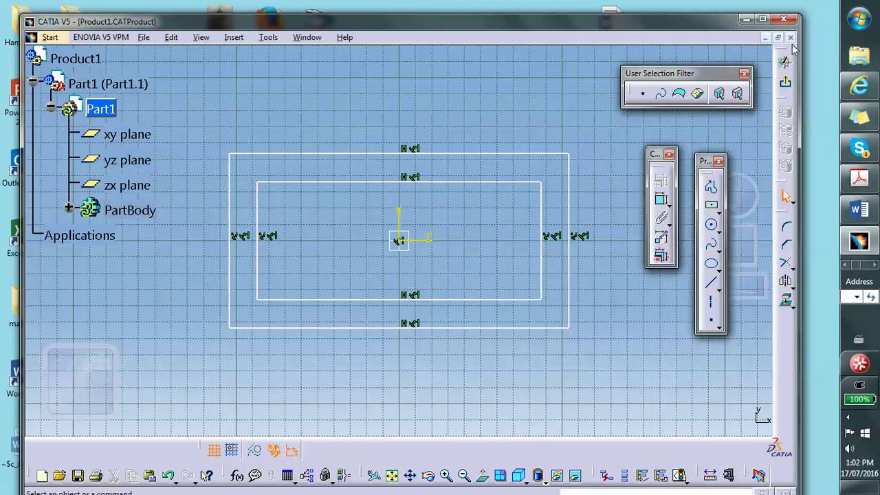
{"action": "left_click", "coordinate": [785, 81]}
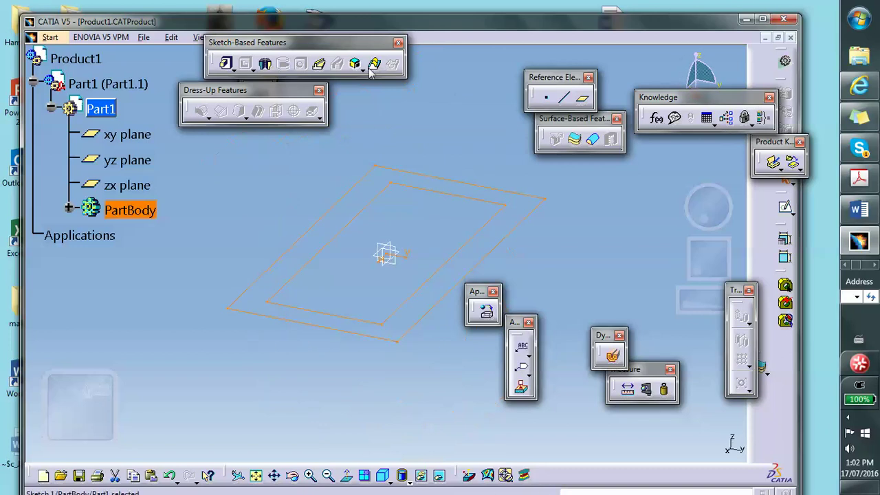
Step: Reopen the box's base sketch, delete the inner rectangle so only the outer outline remains, and finish the sketch
{"action": "left_click", "coordinate": [225, 63]}
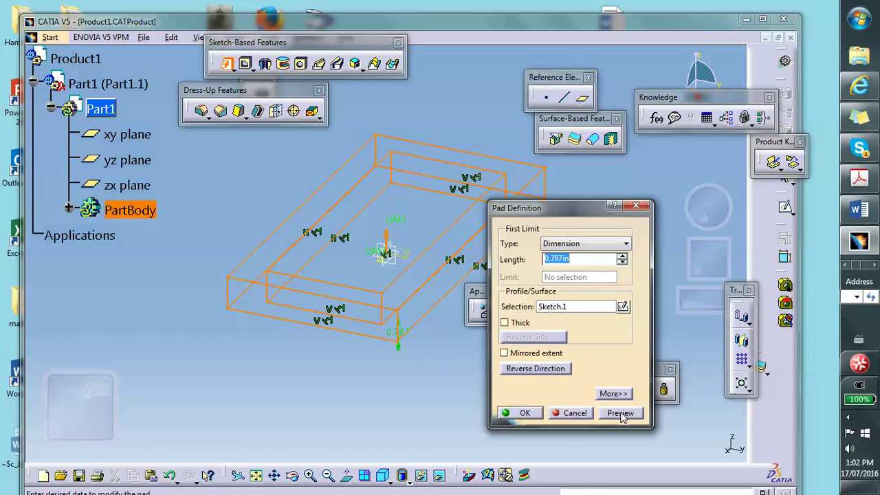
{"action": "left_click", "coordinate": [573, 413]}
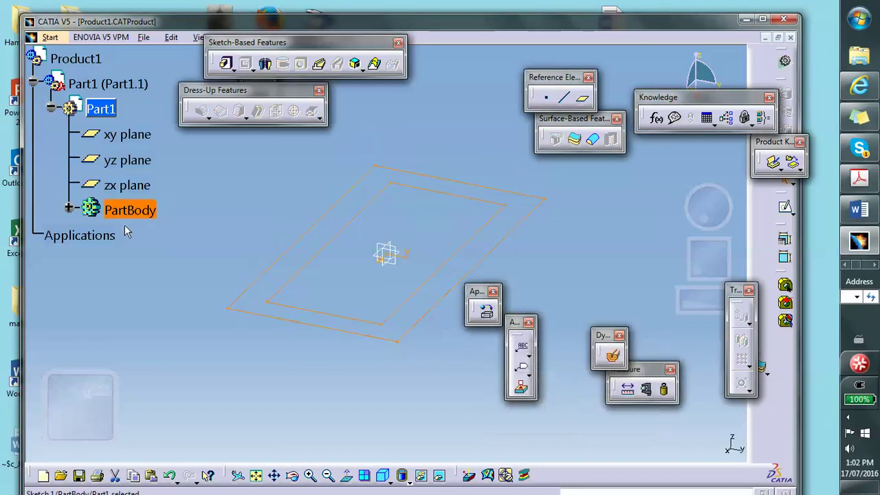
{"action": "double_click", "coordinate": [300, 236]}
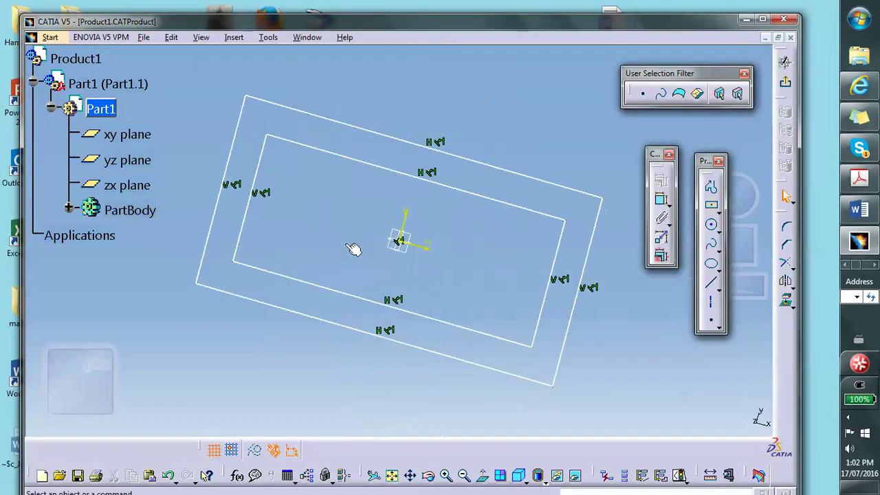
{"action": "left_click", "coordinate": [384, 183]}
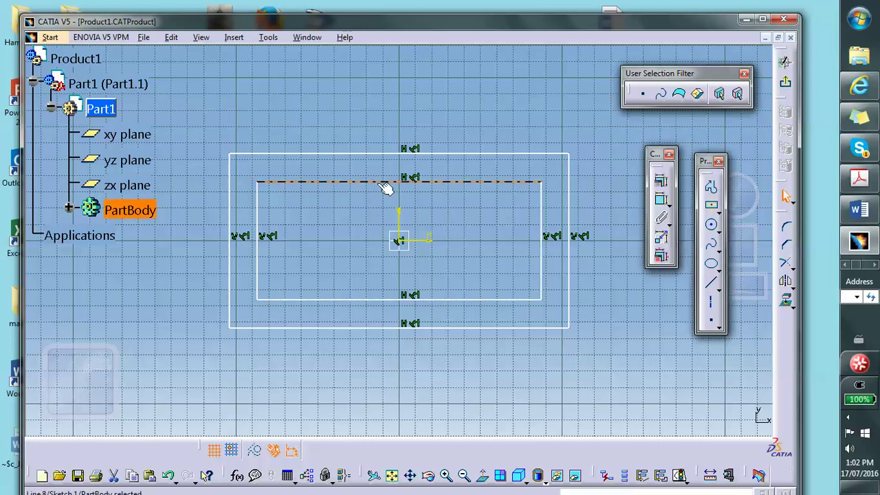
{"action": "mouse_move", "coordinate": [249, 167]}
{"action": "left_mouse_down"}
{"action": "mouse_move", "coordinate": [442, 273]}
{"action": "mouse_move", "coordinate": [558, 322]}
{"action": "left_mouse_up"}
{"action": "key", "text": "Delete"}
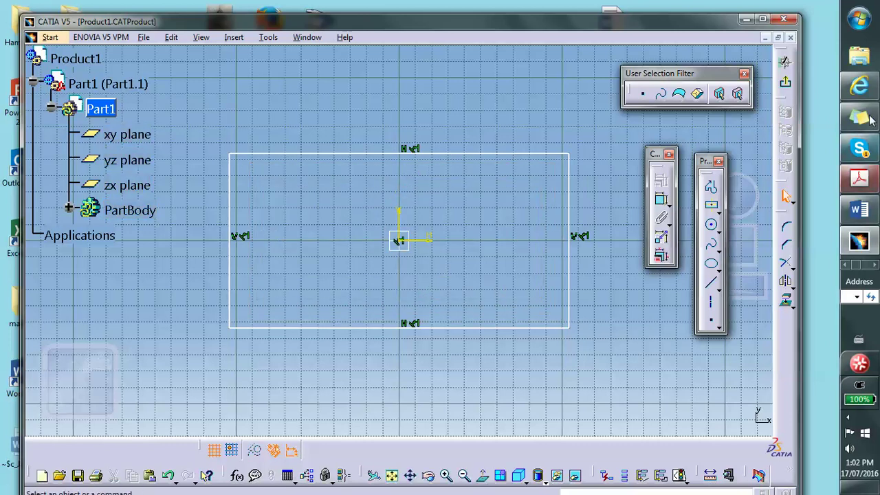
{"action": "left_click", "coordinate": [787, 84]}
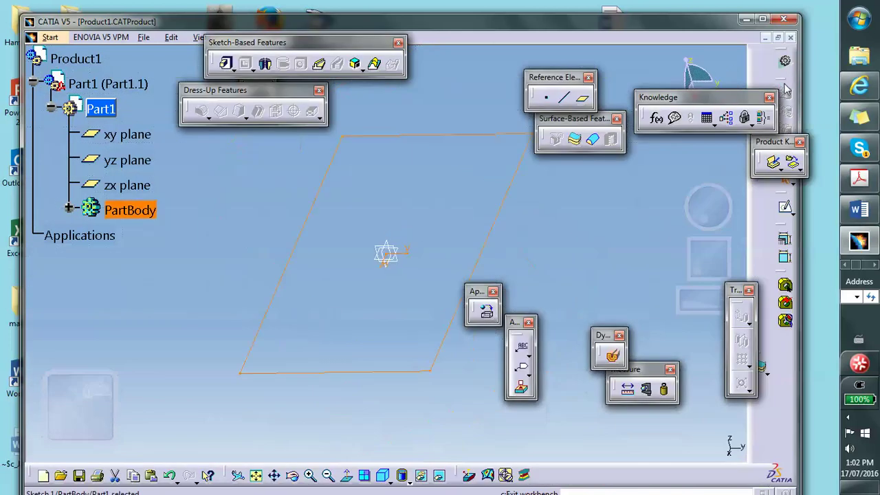
Step: Pad the outer rectangle 0.3 in to form the floor of the box
{"action": "left_click", "coordinate": [224, 63]}
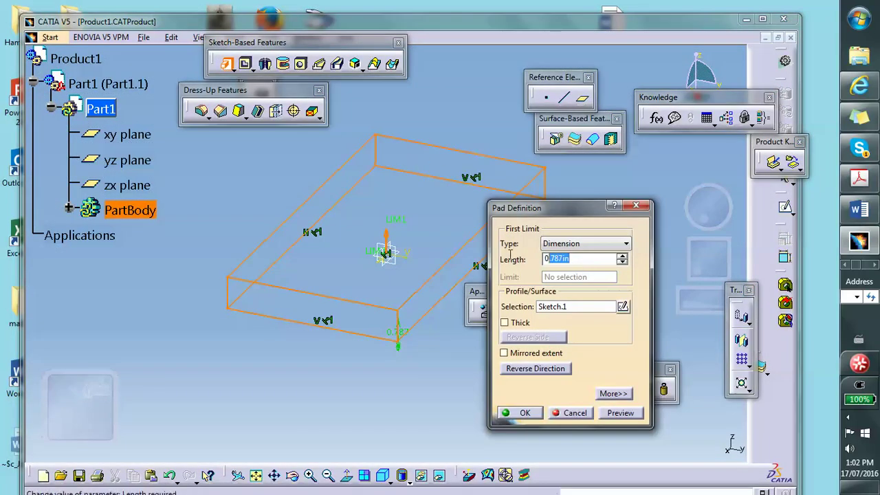
{"action": "key", "text": "BackSpace"}
{"action": "type", "text": ".3"}
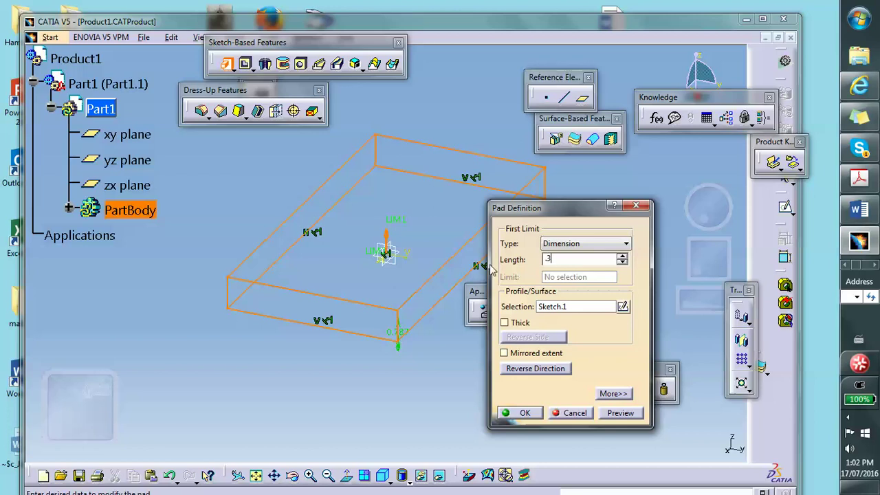
{"action": "left_click", "coordinate": [525, 412]}
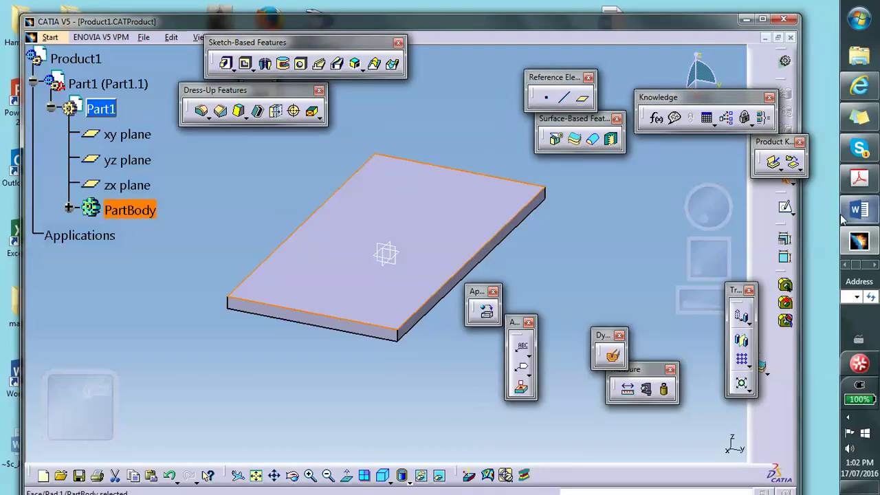
Step: Start a sketch on the floor plate's upper face and draw an origin-centered rectangle slightly larger than the plate
{"action": "left_click", "coordinate": [788, 214]}
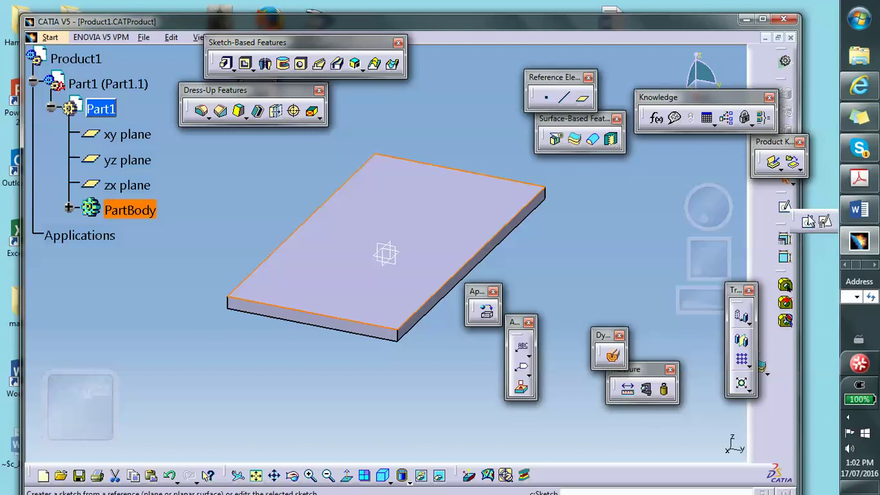
{"action": "left_click", "coordinate": [809, 221]}
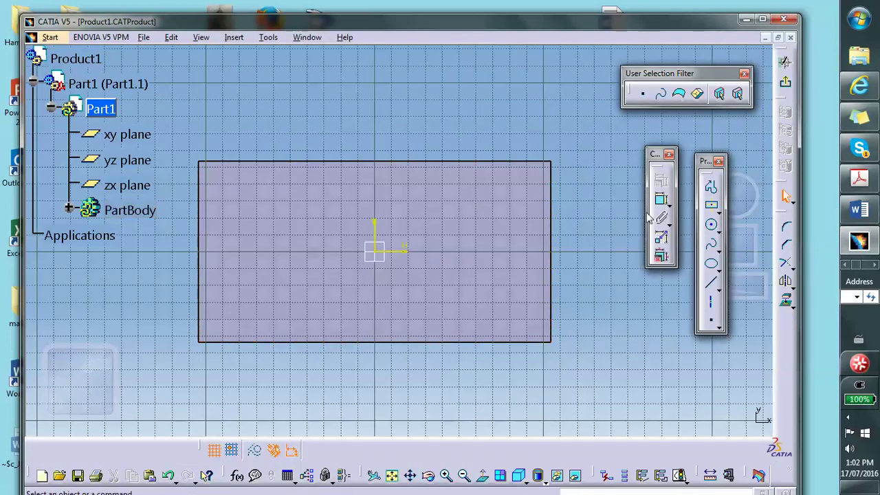
{"action": "left_click", "coordinate": [711, 205]}
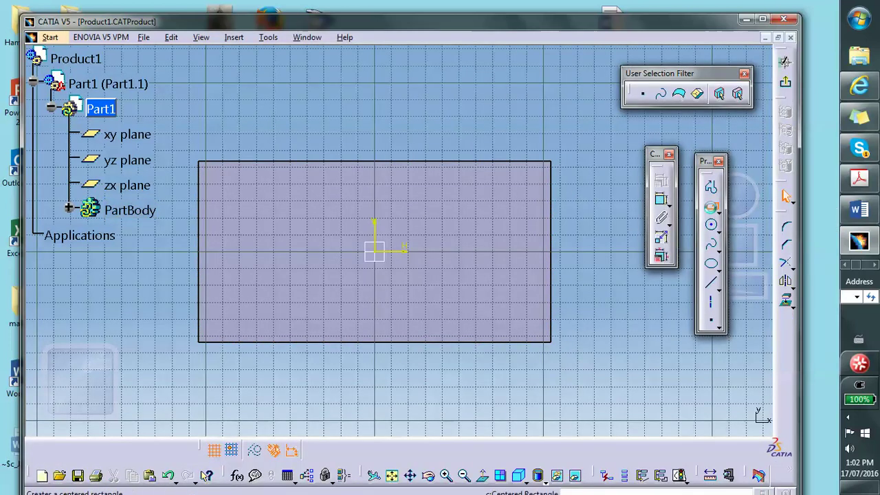
{"action": "left_click", "coordinate": [381, 254]}
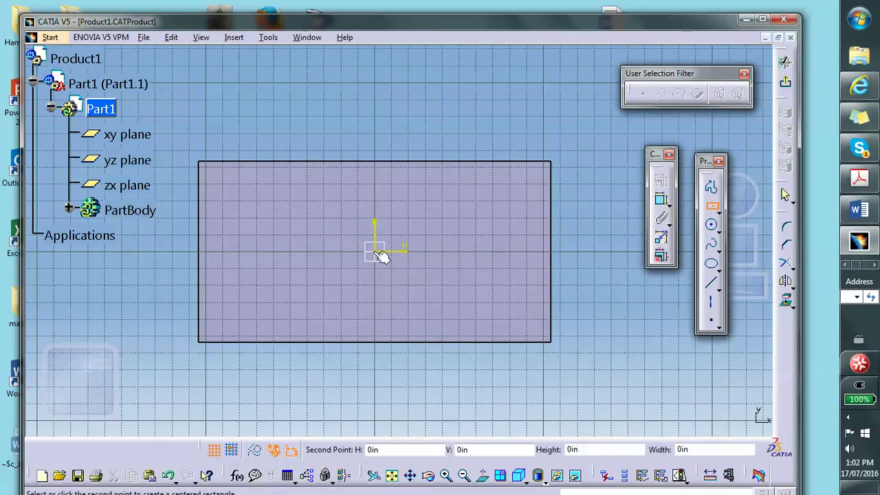
{"action": "left_click", "coordinate": [575, 363]}
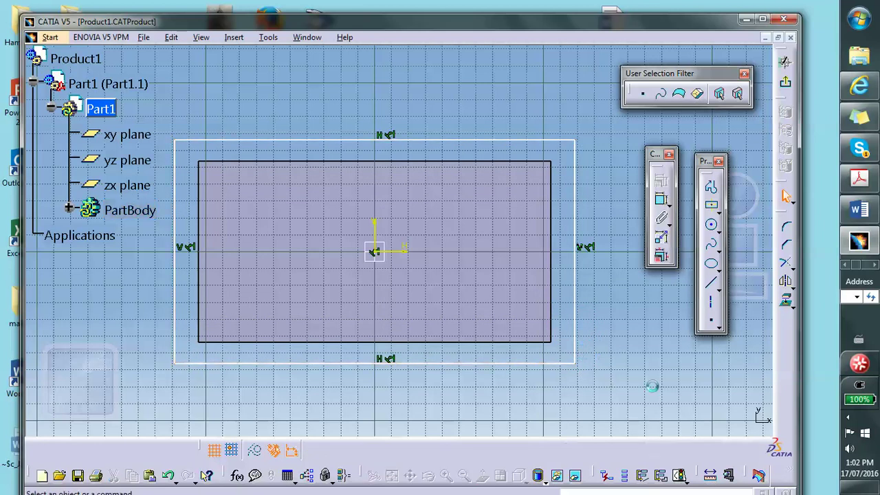
Step: Constrain the new rectangle's upper and right edges to be coincident with the plate's corresponding edges
{"action": "left_click", "coordinate": [425, 163]}
{"action": "left_click", "coordinate": [425, 162], "text": "ctrl"}
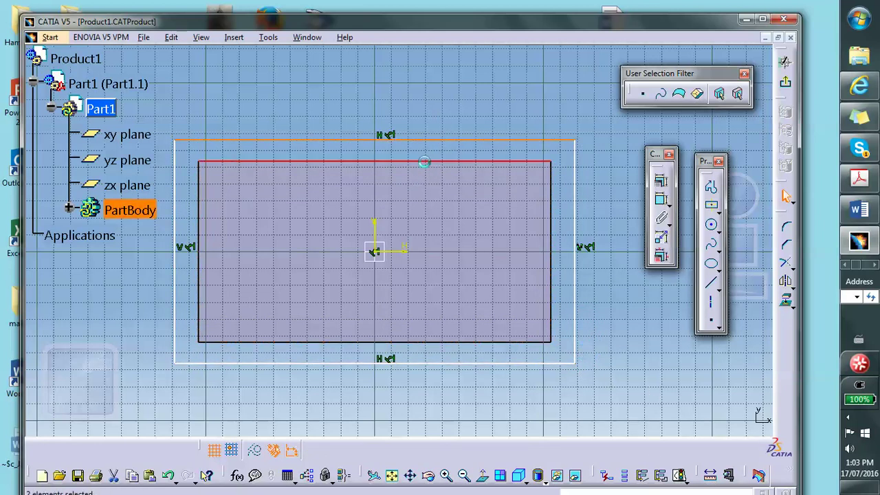
{"action": "left_click", "coordinate": [658, 178]}
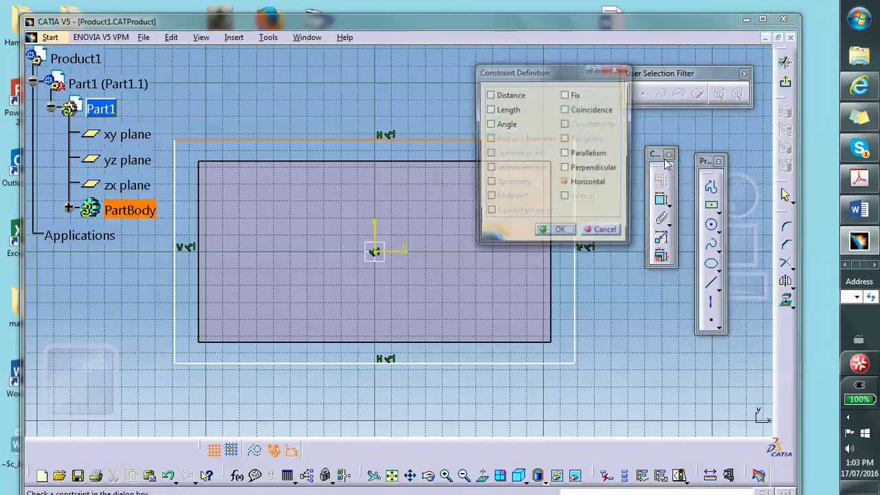
{"action": "left_click", "coordinate": [565, 109]}
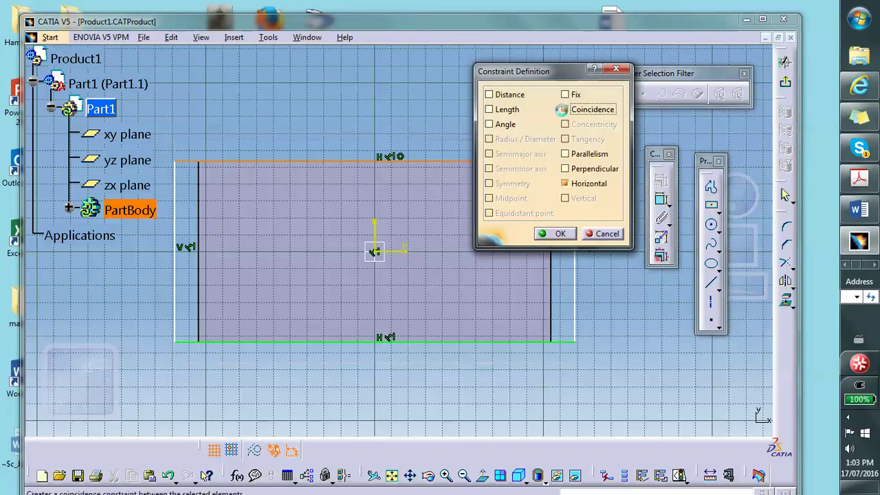
{"action": "left_click", "coordinate": [560, 234]}
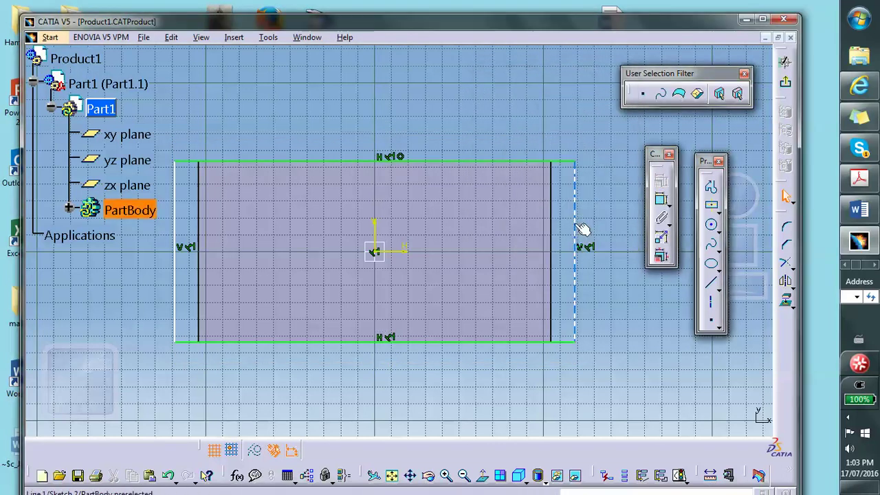
{"action": "left_click", "coordinate": [577, 227]}
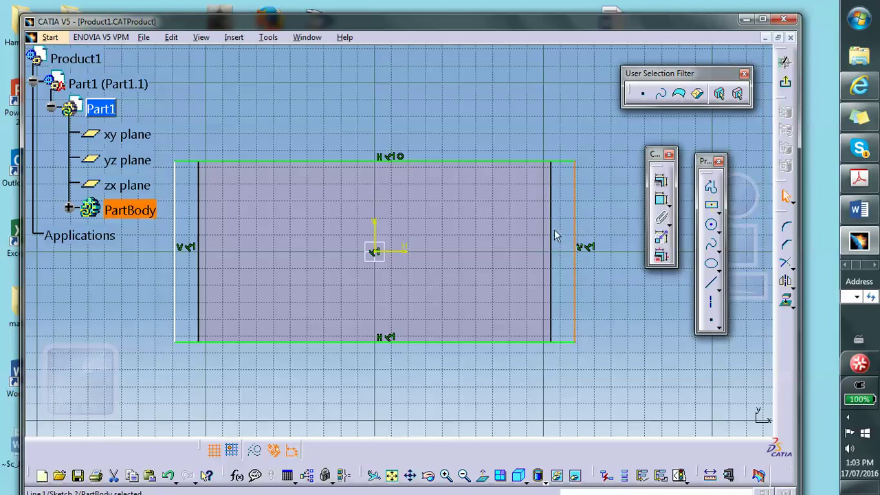
{"action": "left_click", "coordinate": [558, 238], "text": "ctrl"}
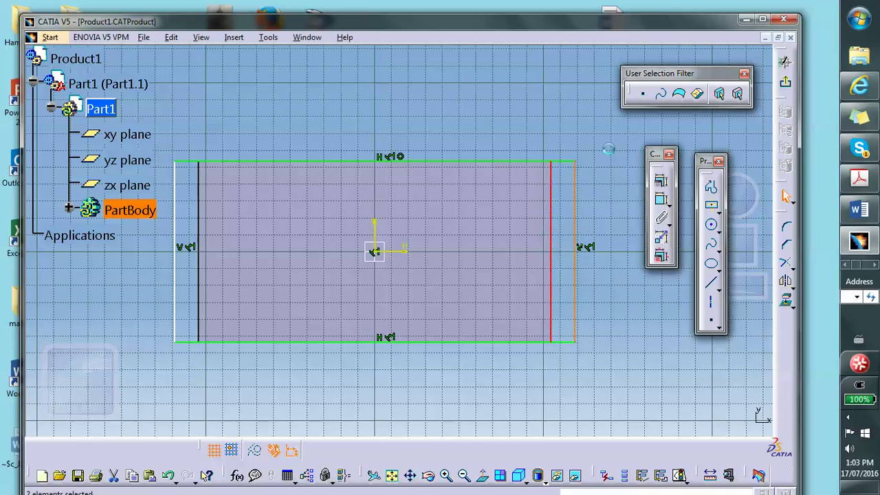
{"action": "left_click", "coordinate": [659, 179]}
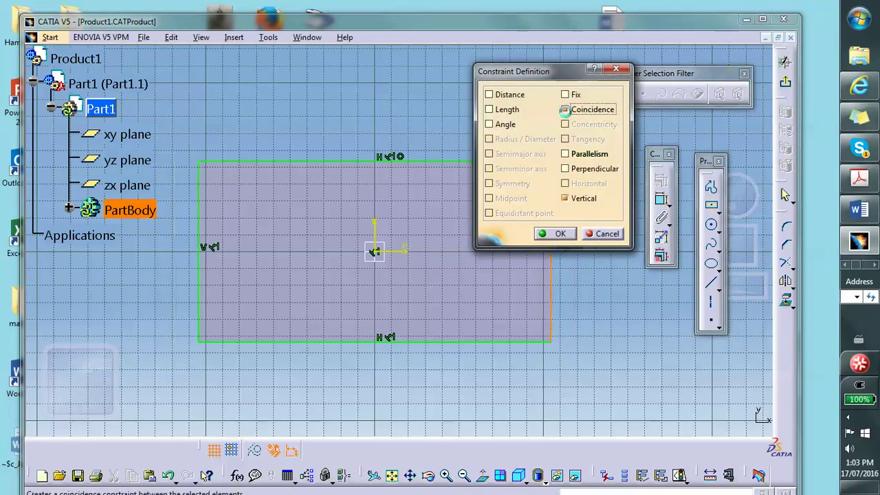
{"action": "left_click", "coordinate": [564, 110]}
{"action": "left_click", "coordinate": [560, 234]}
Step: Sketch a smaller centered rectangle on the origin inside the plate outline for the wall's inner profile, and finish the sketch
{"action": "left_click", "coordinate": [710, 205]}
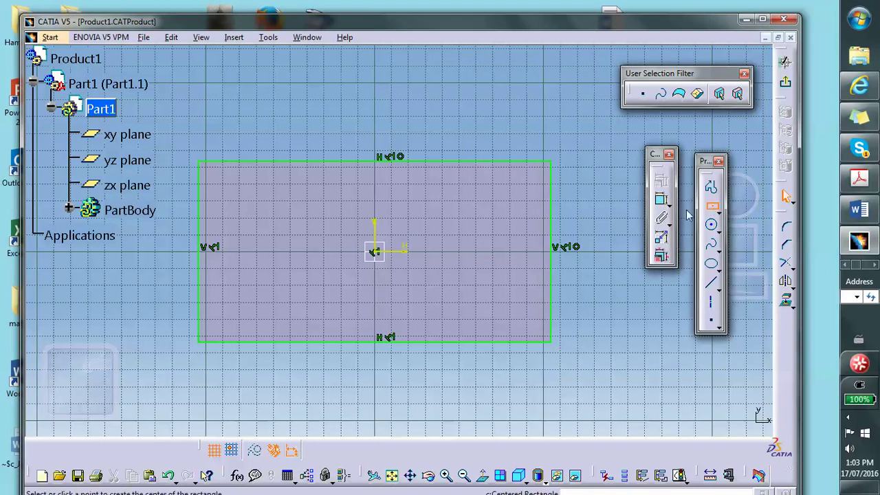
{"action": "left_click", "coordinate": [380, 254]}
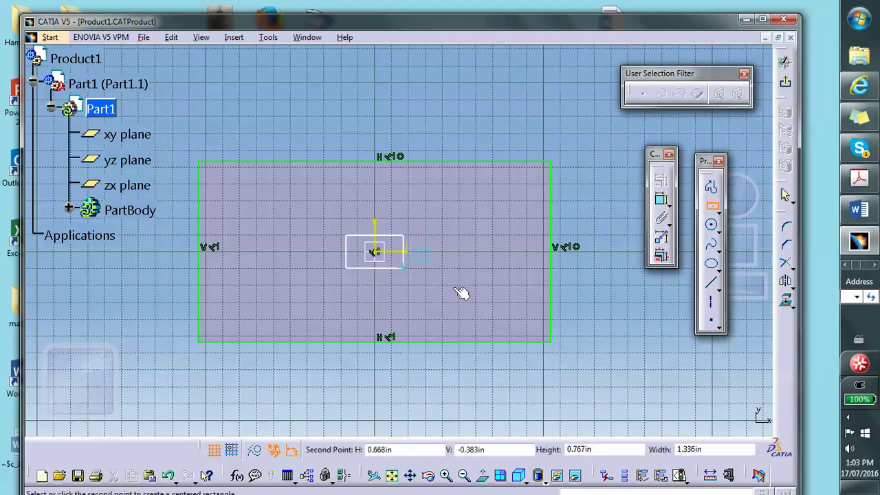
{"action": "left_click", "coordinate": [525, 319]}
{"action": "left_click", "coordinate": [788, 88]}
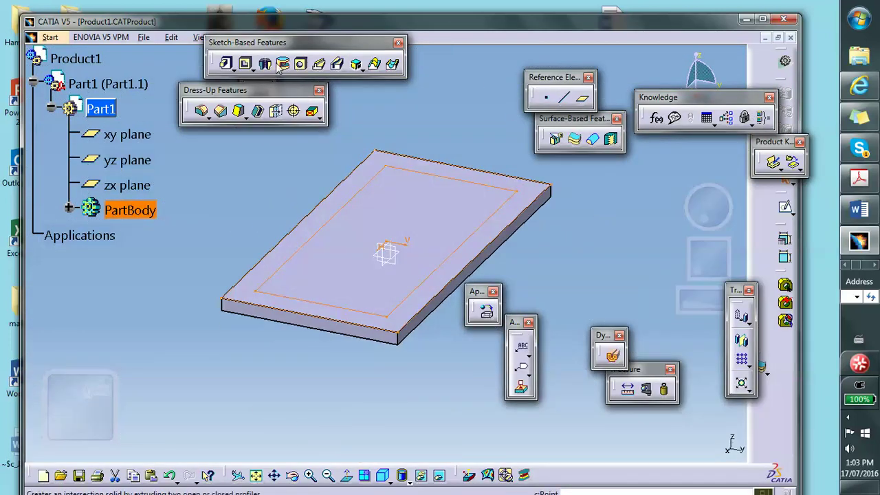
Step: Pad the two-rectangle wall profile 2.3 in upward from the floor plate
{"action": "left_click", "coordinate": [227, 64]}
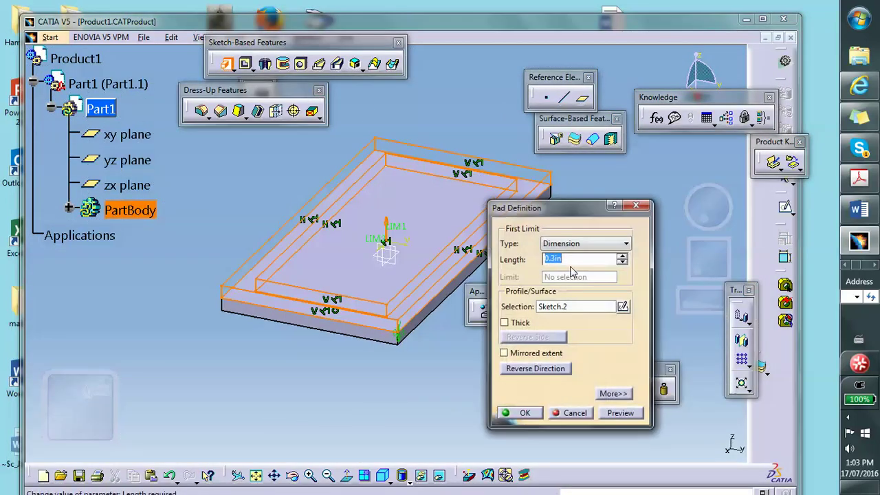
{"action": "left_click", "coordinate": [620, 255]}
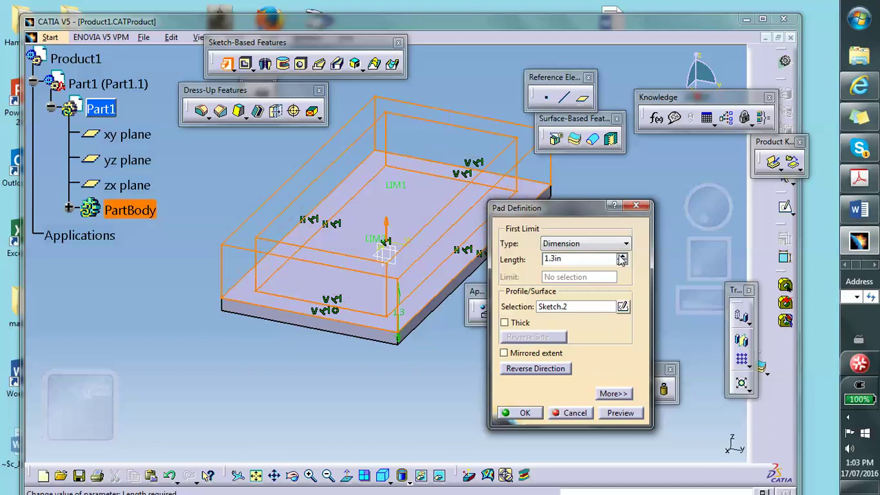
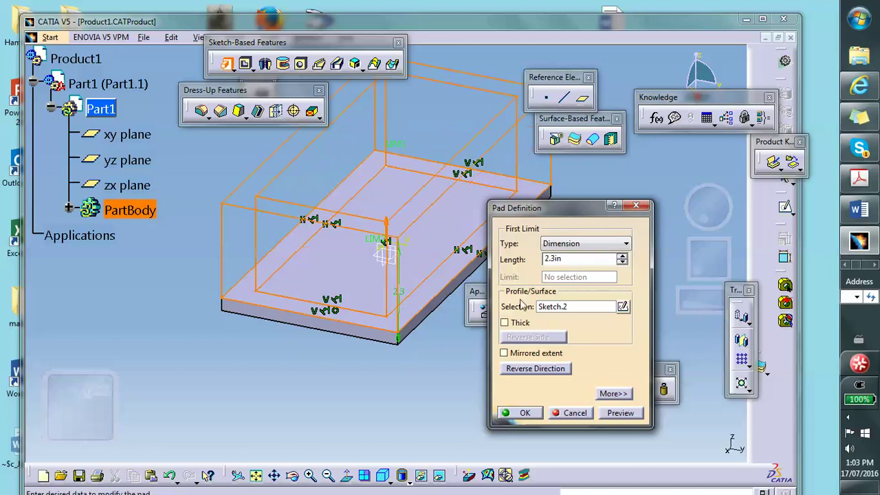
{"action": "left_click", "coordinate": [522, 412]}
Step: Start a sketch on the box's upper rim face and draw a circle of about 0.15 in radius on the horizontal axis within the right rim
{"action": "middle_click_drag", "start_coordinate": [433, 320], "coordinate": [317, 266]}
{"action": "left_click", "coordinate": [310, 265]}
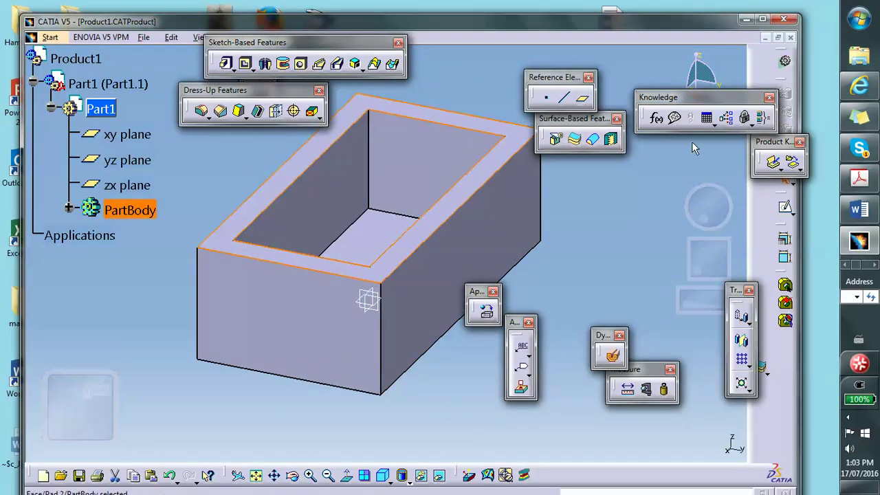
{"action": "left_click", "coordinate": [787, 208]}
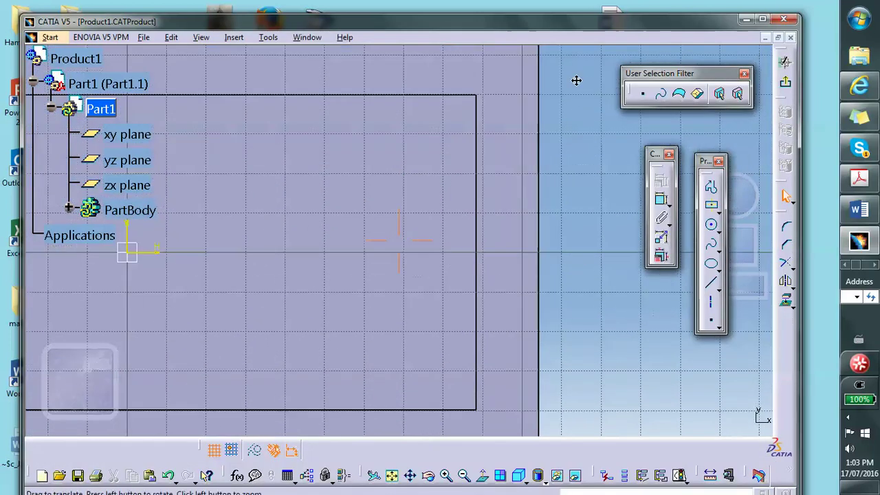
{"action": "left_click", "coordinate": [711, 224]}
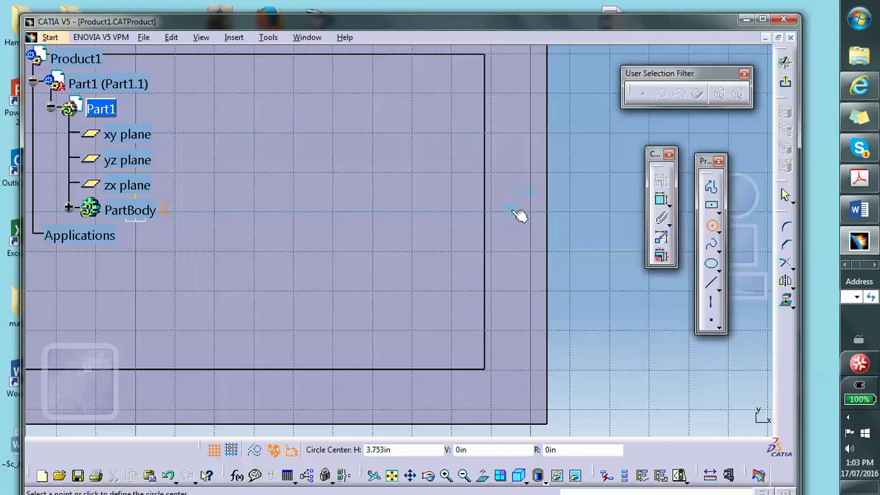
{"action": "left_click", "coordinate": [517, 211]}
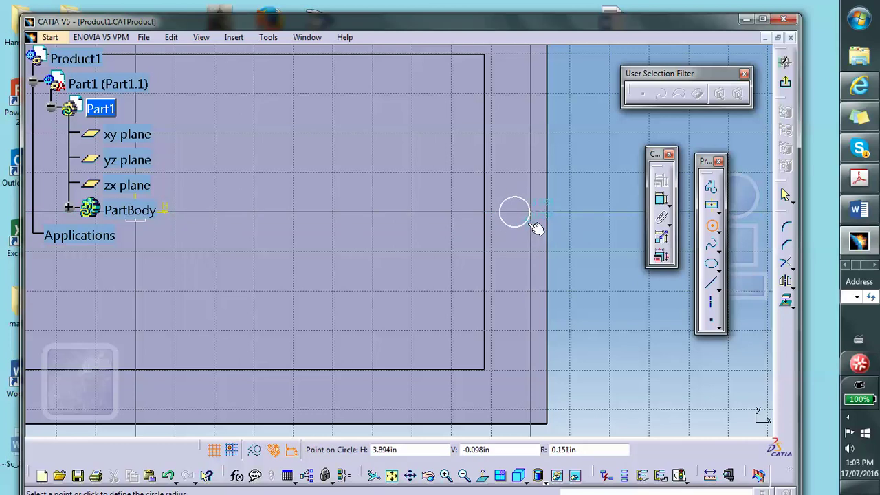
{"action": "left_click", "coordinate": [532, 222]}
Step: Mirror the circle about the sketch's vertical axis onto the opposite rim, and finish the sketch
{"action": "mouse_move", "coordinate": [543, 179]}
{"action": "middle_mouse_down"}
{"action": "mouse_move", "coordinate": [552, 236]}
{"action": "mouse_move", "coordinate": [636, 234]}
{"action": "middle_mouse_up"}
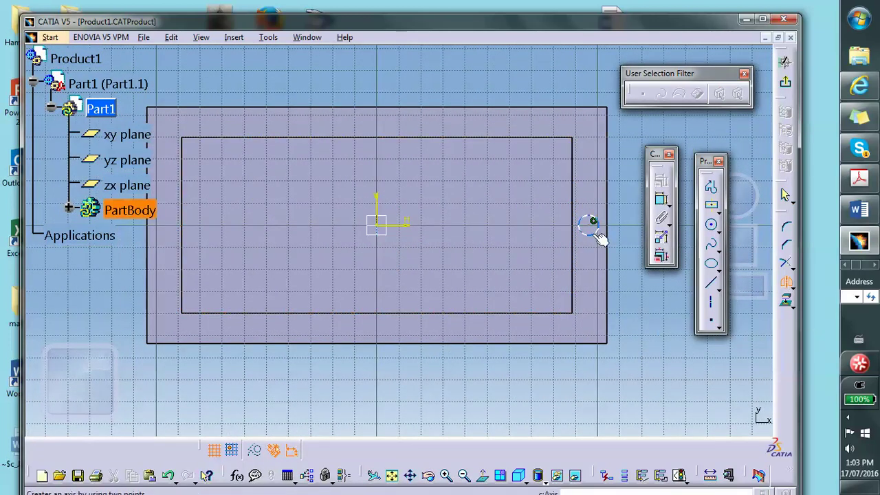
{"action": "left_click", "coordinate": [379, 196]}
{"action": "left_click", "coordinate": [785, 82]}
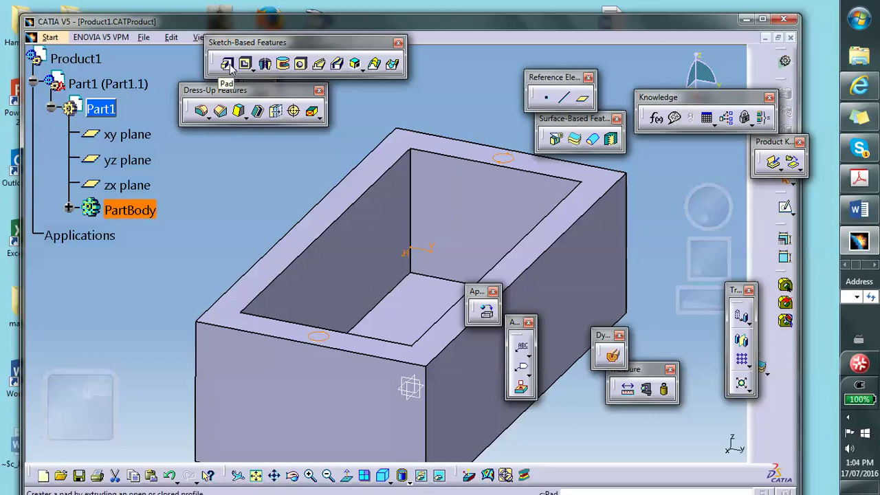
Step: Pocket the two rim circles 0.4 in deep to form the bolt holes
{"action": "left_click", "coordinate": [245, 64]}
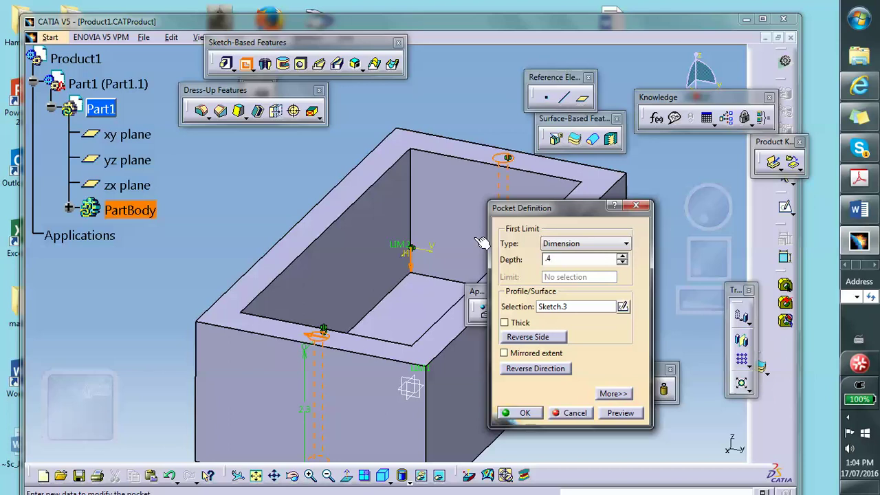
{"action": "left_click", "coordinate": [620, 418]}
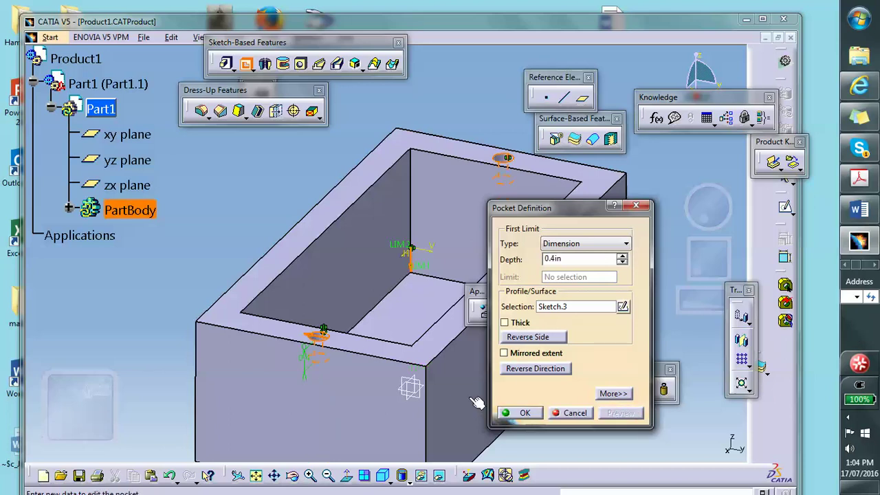
{"action": "left_click", "coordinate": [525, 412]}
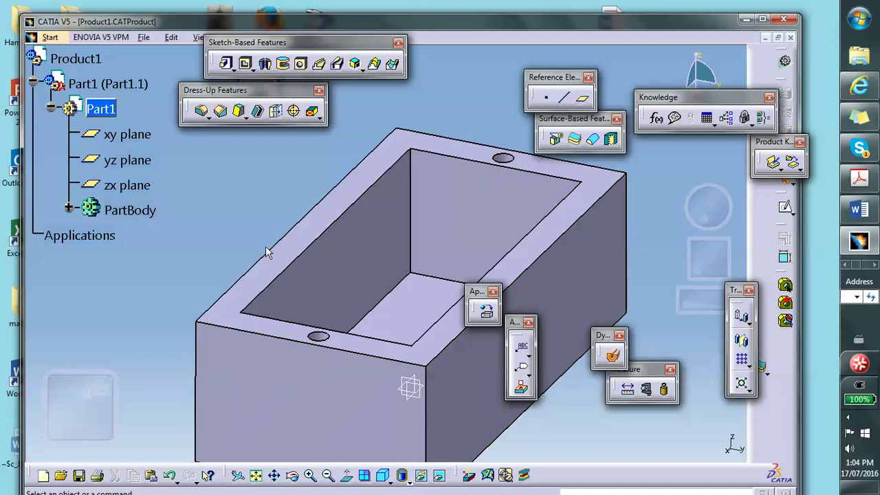
Step: Insert a new part under the top-level product, using the assembly origin as its origin point, and expand it in the tree
{"action": "double_click", "coordinate": [75, 58]}
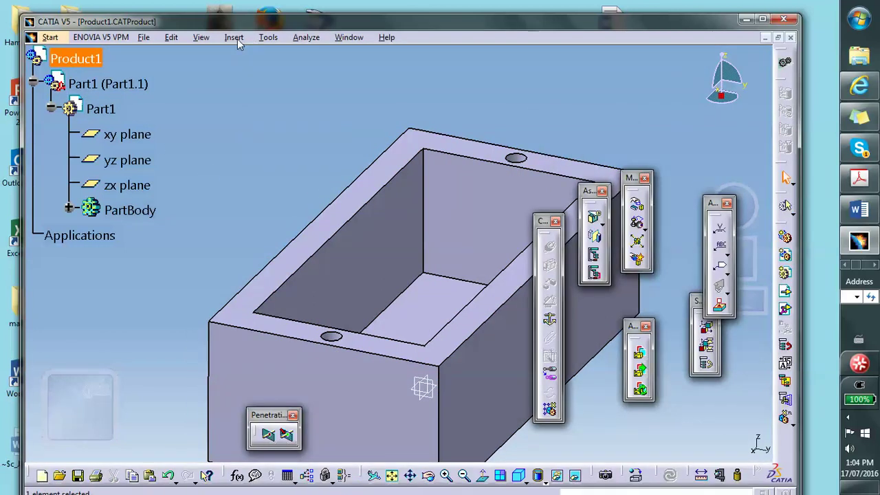
{"action": "left_click", "coordinate": [233, 37]}
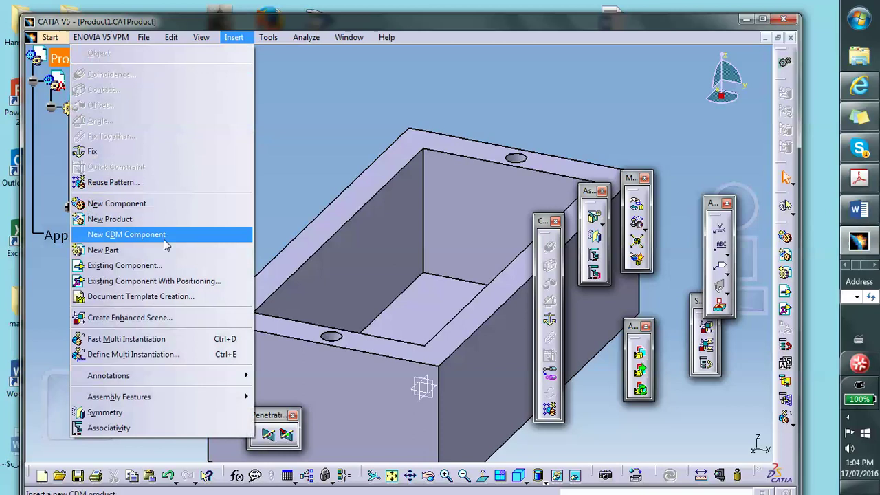
{"action": "left_click", "coordinate": [160, 252]}
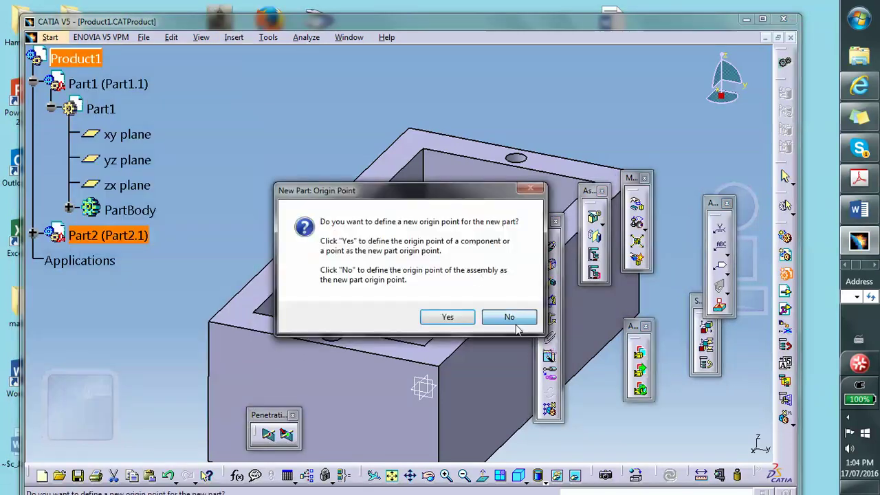
{"action": "left_click", "coordinate": [511, 318]}
{"action": "left_click", "coordinate": [33, 235]}
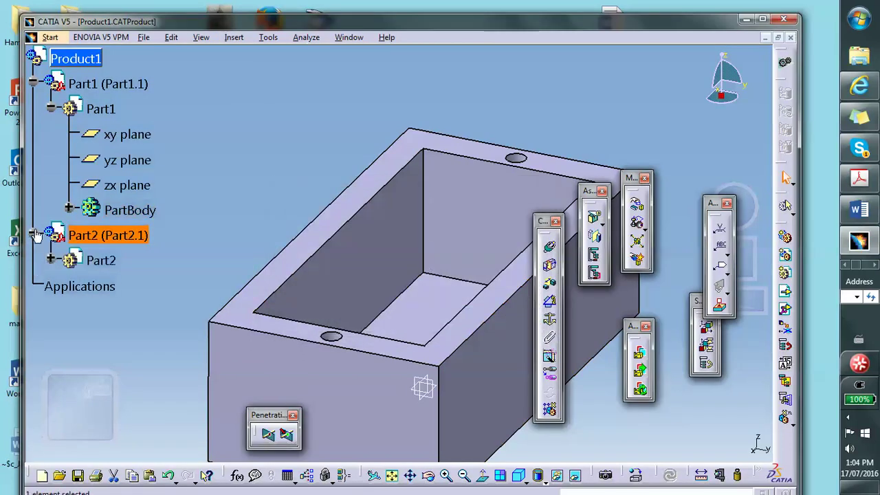
Step: Activate Part2, start a sketch on the box's rim face, project that face's edges into it, and finish the sketch
{"action": "scroll", "coordinate": [158, 174], "scroll_direction": "down", "scroll_amount": 4}
{"action": "double_click", "coordinate": [108, 135]}
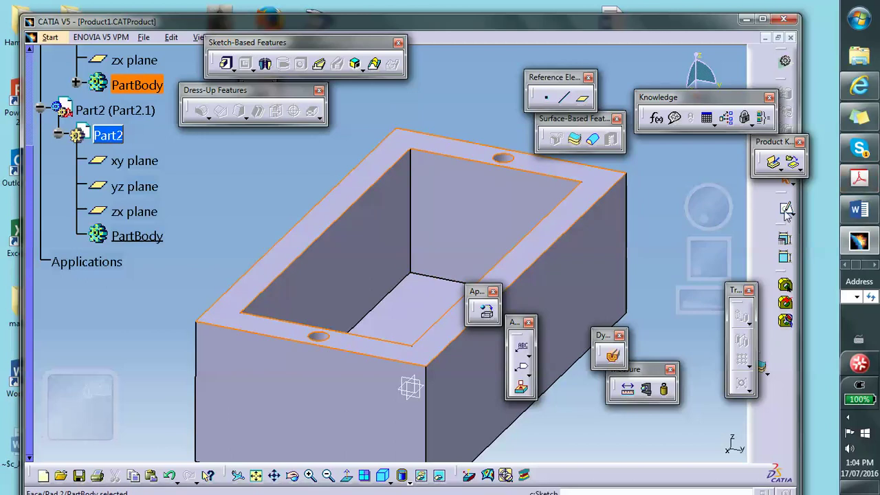
{"action": "left_click", "coordinate": [411, 387]}
{"action": "mouse_move", "coordinate": [463, 73]}
{"action": "middle_mouse_down"}
{"action": "mouse_move", "coordinate": [443, 134]}
{"action": "mouse_move", "coordinate": [448, 124]}
{"action": "middle_mouse_up"}
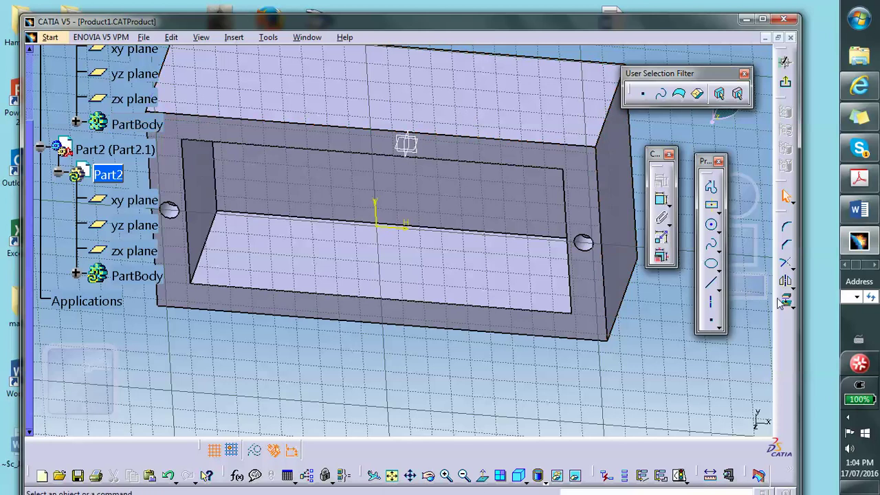
{"action": "left_click", "coordinate": [787, 305]}
{"action": "left_click", "coordinate": [586, 306]}
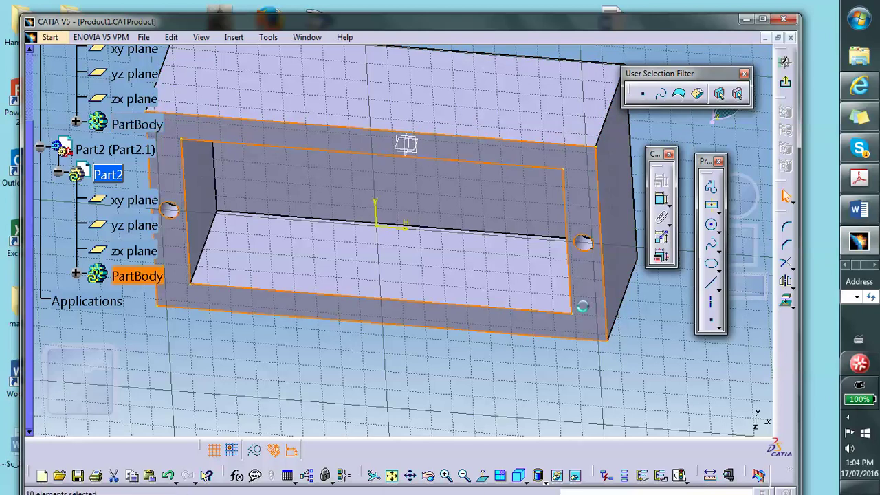
{"action": "left_click", "coordinate": [785, 83]}
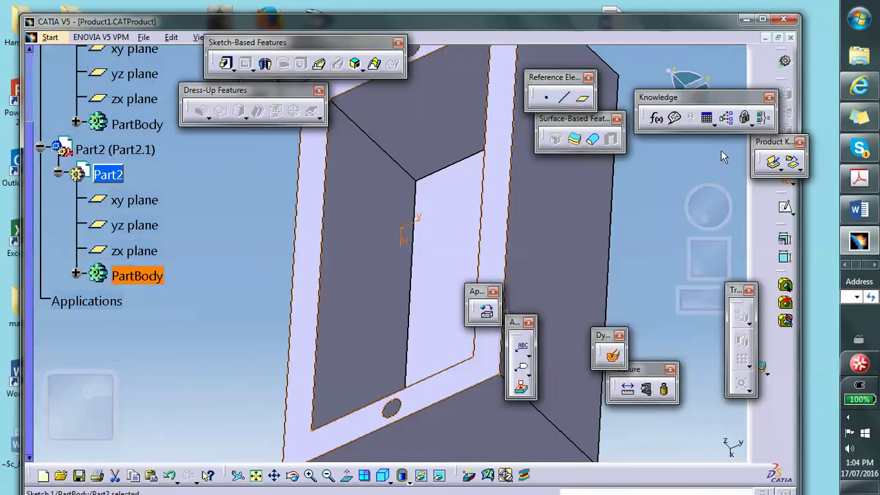
Step: Pad the projected rim sketch upward from the box's rim to form the thin cover plate
{"action": "left_click", "coordinate": [278, 177]}
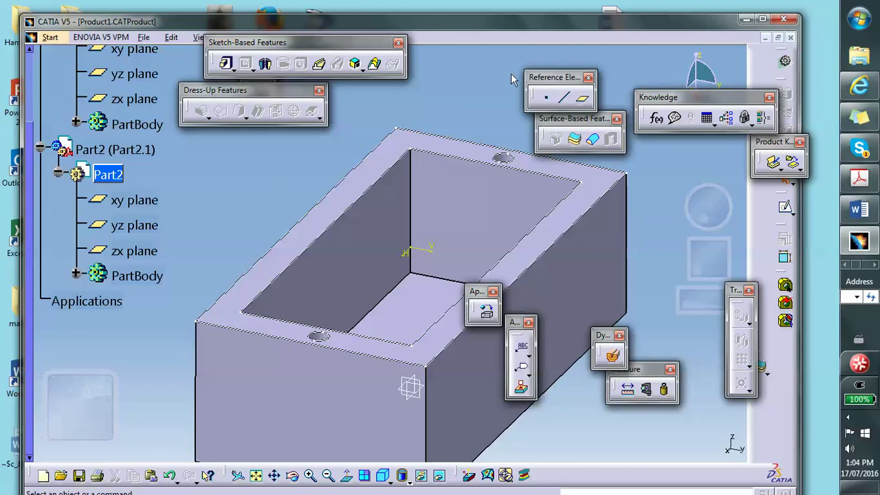
{"action": "left_click", "coordinate": [229, 73]}
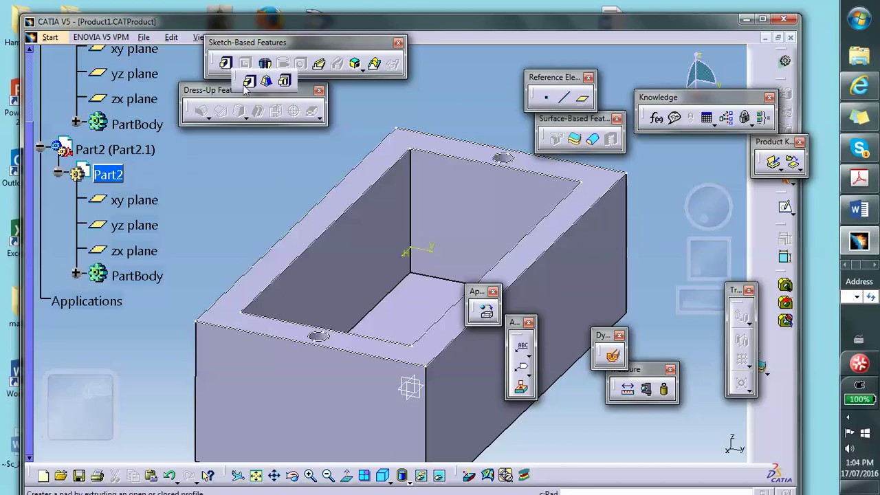
{"action": "left_click", "coordinate": [248, 82]}
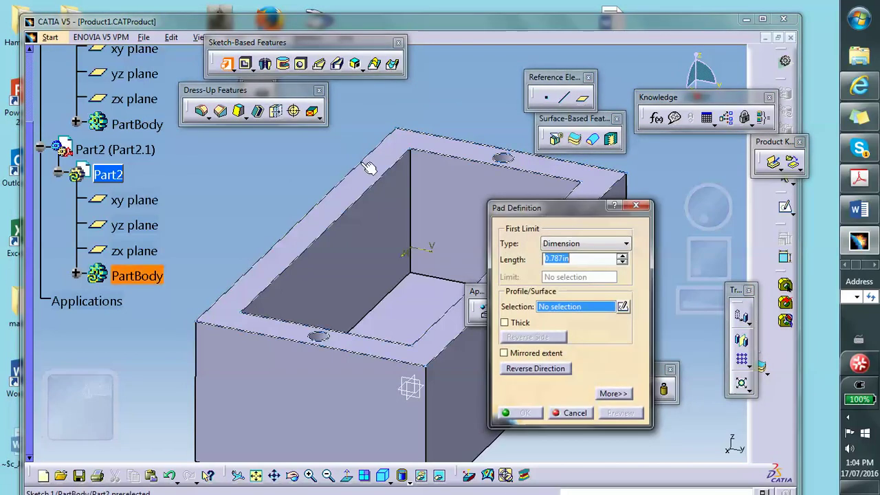
{"action": "left_click", "coordinate": [360, 159]}
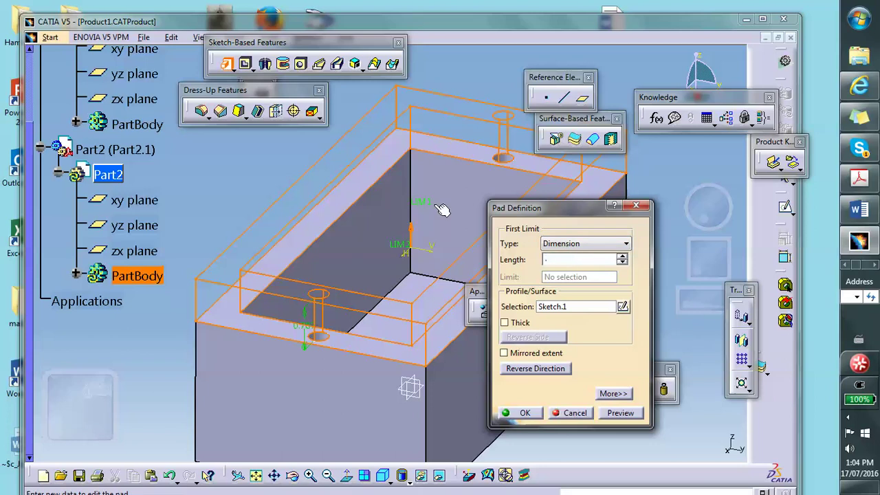
{"action": "left_click", "coordinate": [620, 413]}
{"action": "left_click", "coordinate": [526, 413]}
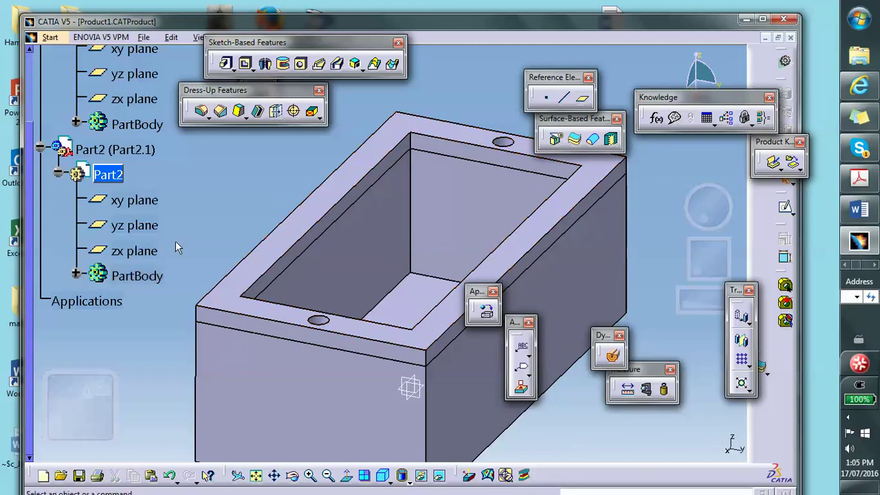
Step: Reopen the cover pad's sketch, remove the inner rectangle so the plate is solid except for the bolt holes, and finish the sketch
{"action": "left_click", "coordinate": [75, 275]}
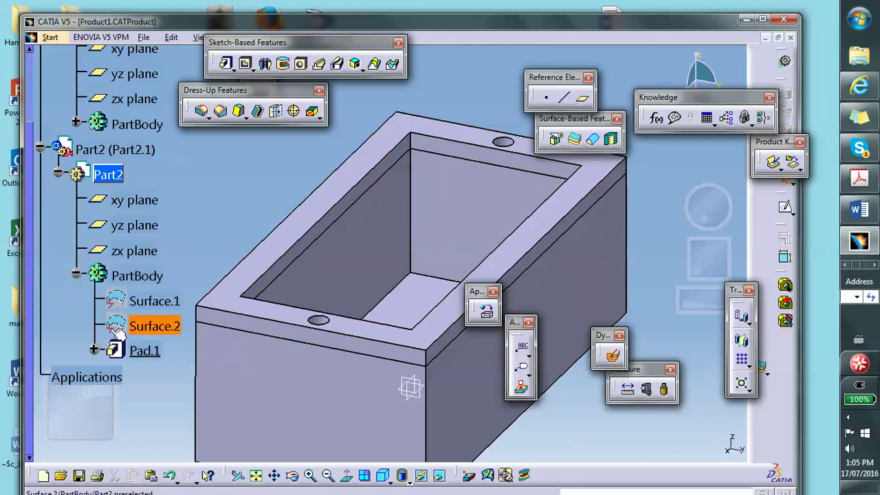
{"action": "left_click", "coordinate": [94, 350]}
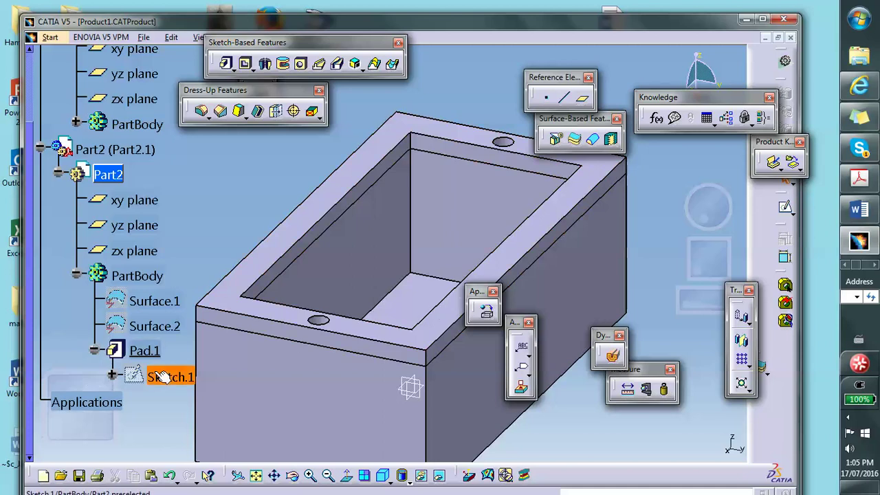
{"action": "double_click", "coordinate": [165, 375]}
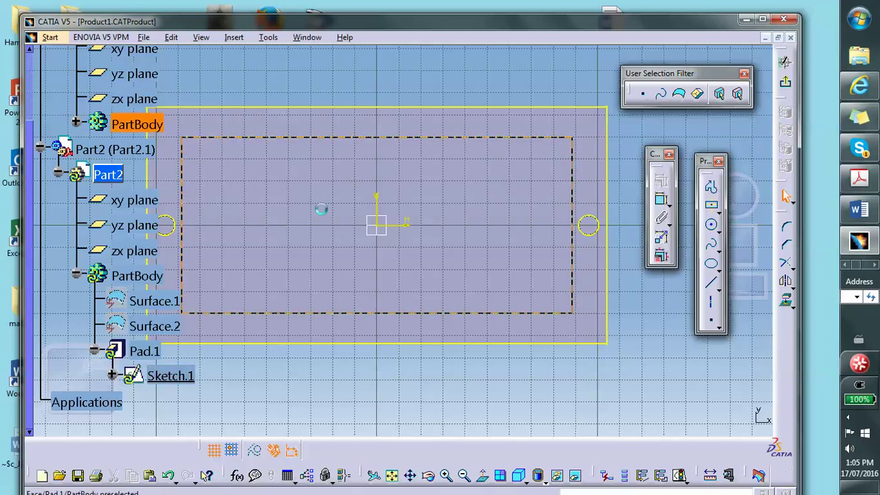
{"action": "left_click", "coordinate": [783, 89]}
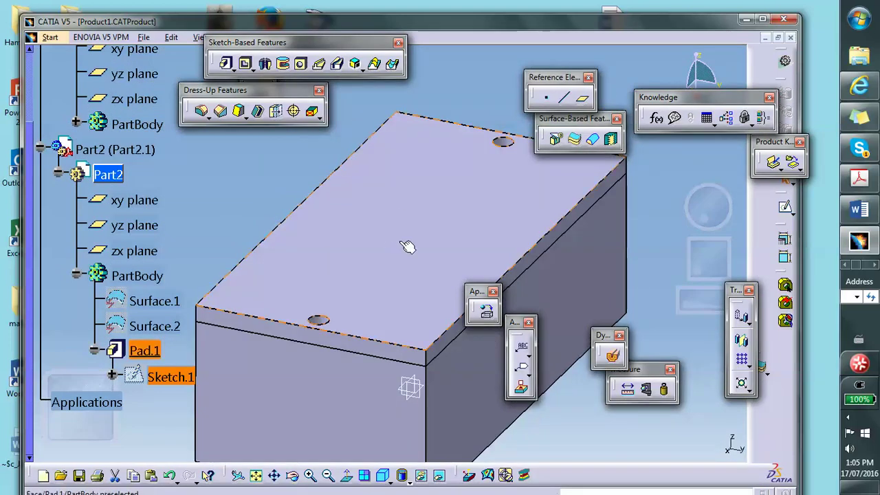
Step: Set the graphic color of the cover plate part Part2 to yellow
{"action": "left_click", "coordinate": [121, 177]}
{"action": "right_click", "coordinate": [121, 149]}
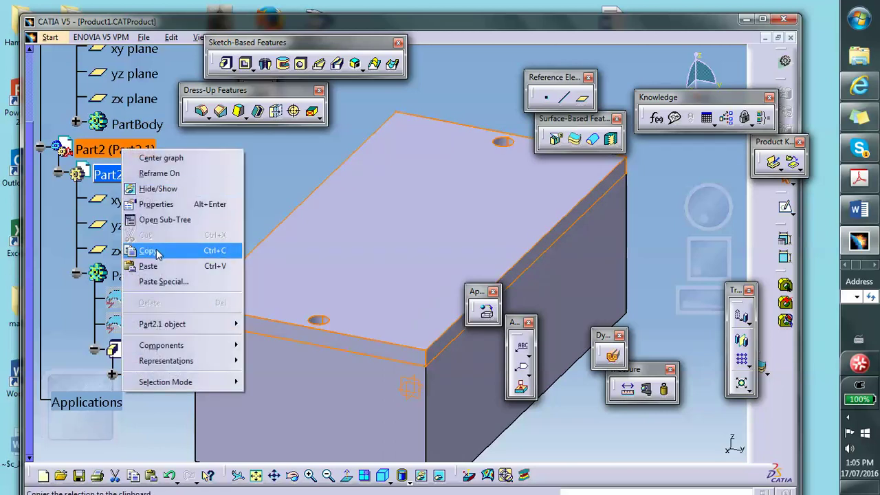
{"action": "left_click", "coordinate": [169, 204]}
{"action": "left_click", "coordinate": [430, 98]}
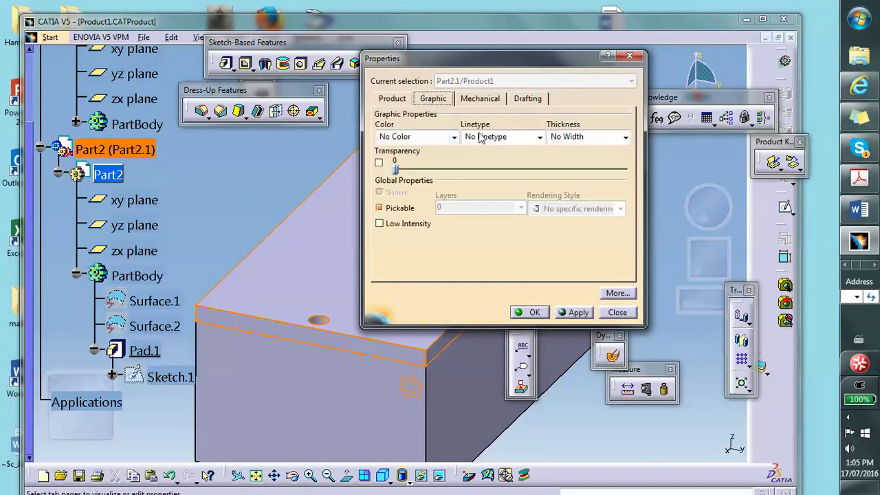
{"action": "left_click", "coordinate": [454, 138]}
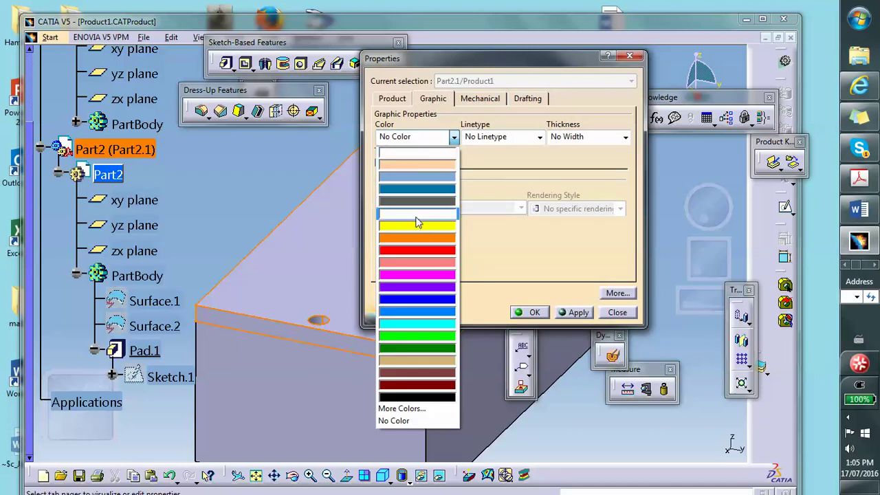
{"action": "left_click", "coordinate": [415, 224]}
{"action": "left_click", "coordinate": [536, 313]}
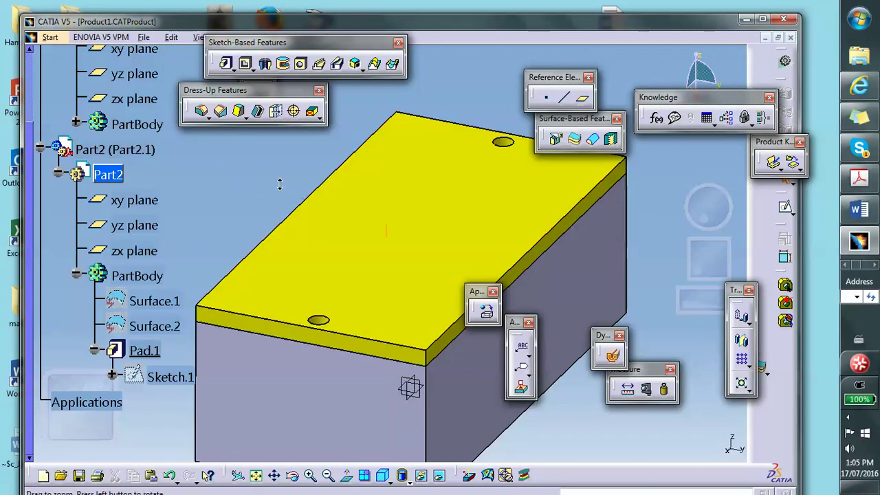
Step: Activate the top-level product and apply the Steel material from the metal library to it
{"action": "middle_click_drag", "start_coordinate": [279, 189], "coordinate": [268, 199]}
{"action": "scroll", "coordinate": [68, 178], "scroll_direction": "up", "scroll_amount": 3}
{"action": "double_click", "coordinate": [68, 178]}
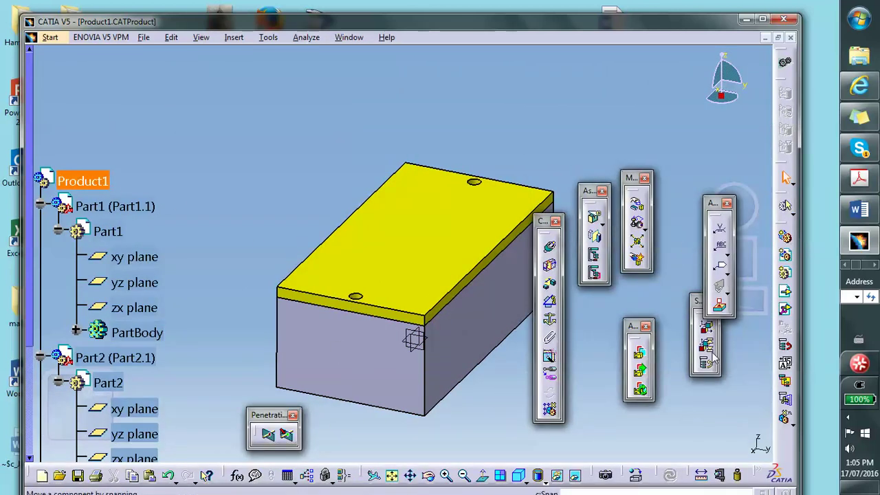
{"action": "left_click", "coordinate": [636, 475]}
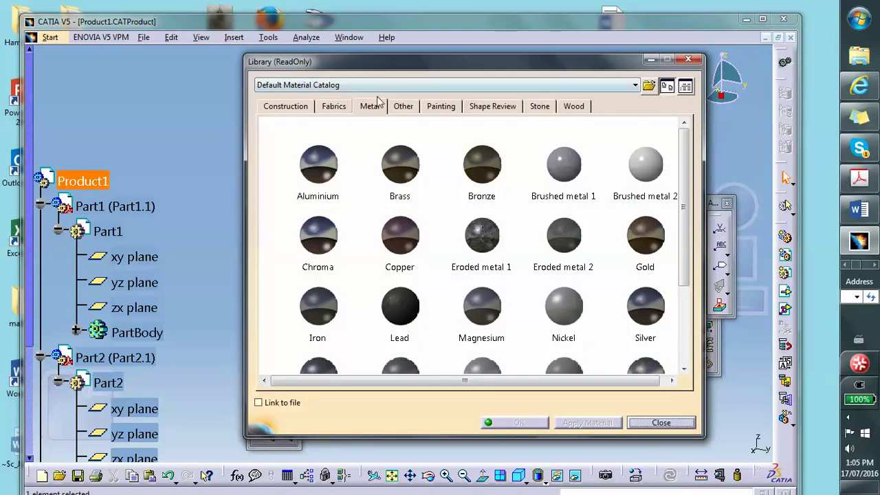
{"action": "left_click", "coordinate": [370, 107]}
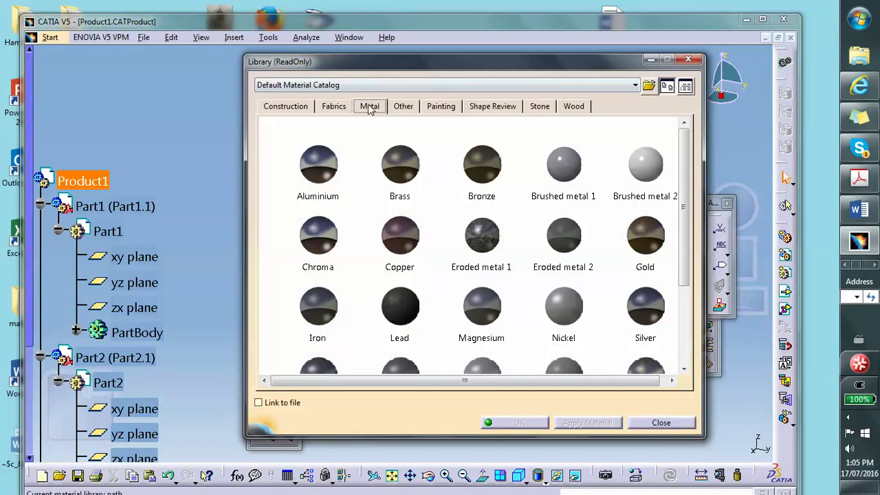
{"action": "scroll", "coordinate": [614, 287], "scroll_direction": "down", "scroll_amount": 3}
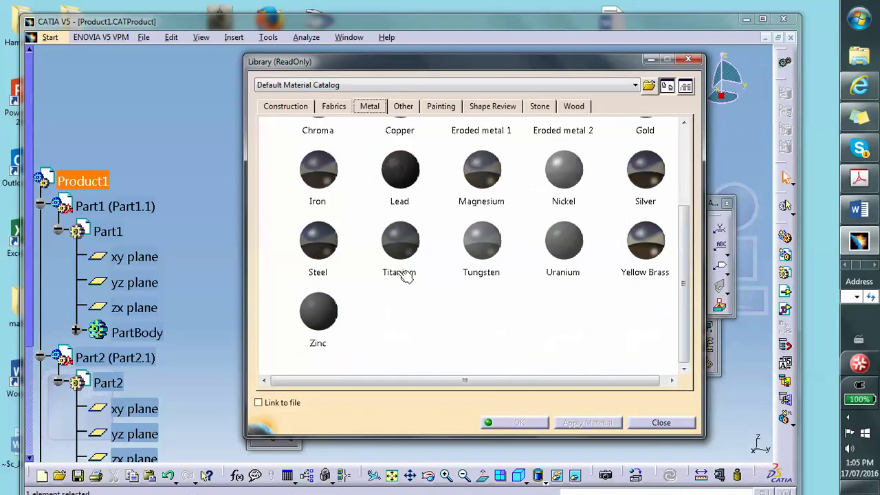
{"action": "left_click", "coordinate": [328, 242]}
{"action": "left_click", "coordinate": [79, 180]}
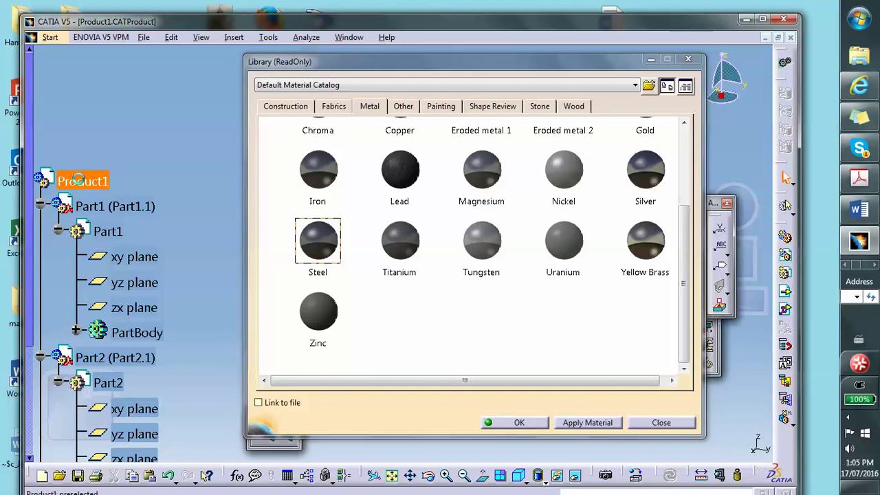
{"action": "left_click", "coordinate": [520, 422]}
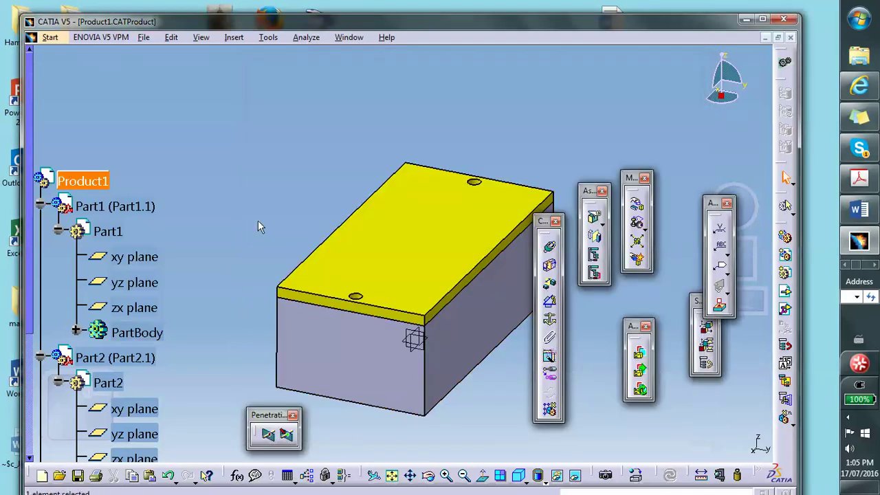
Step: Save the assembly together with its part documents, and create a Static Analysis case for it
{"action": "left_click", "coordinate": [79, 475]}
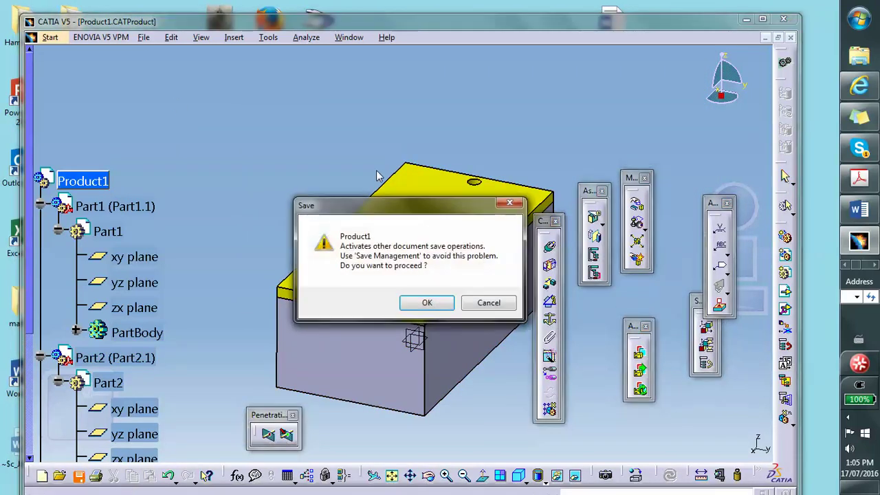
{"action": "left_click", "coordinate": [427, 305]}
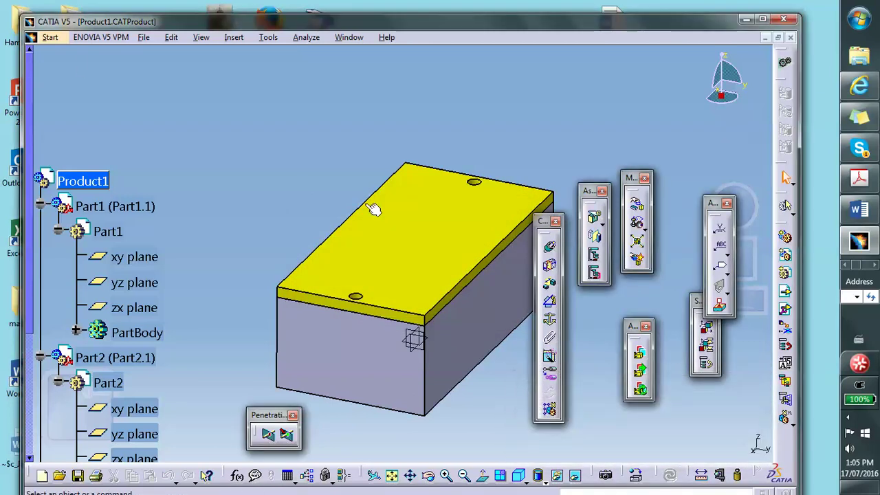
{"action": "left_click", "coordinate": [50, 37]}
{"action": "left_click", "coordinate": [103, 71]}
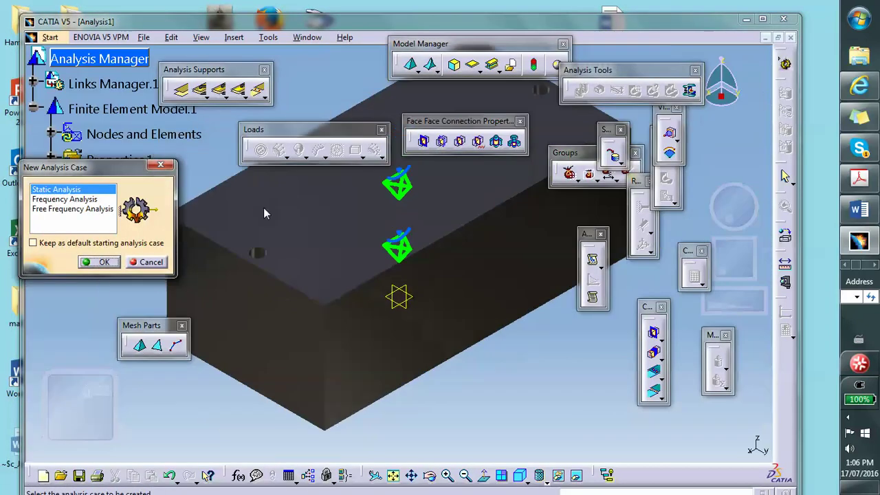
{"action": "left_click", "coordinate": [102, 264]}
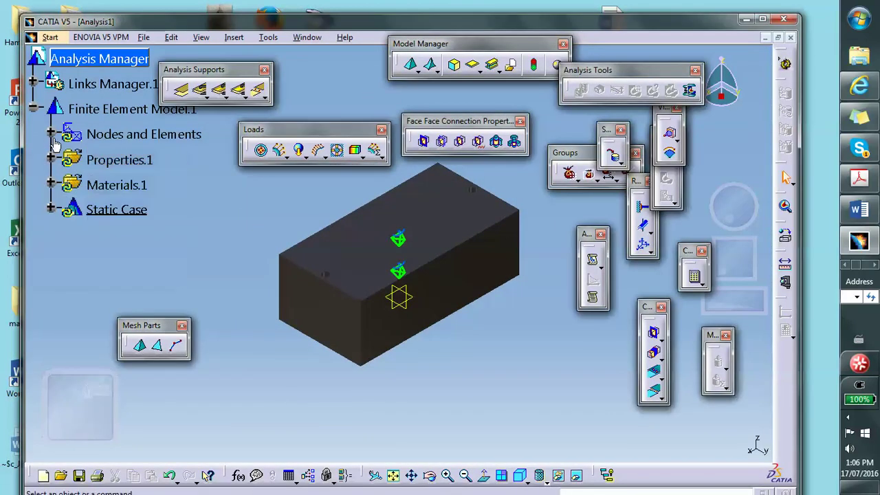
Step: Set the global element size of both OCTREE tetrahedron meshes, for Part1 and Part2, to 0.2 in
{"action": "left_click", "coordinate": [50, 134]}
{"action": "double_click", "coordinate": [172, 159]}
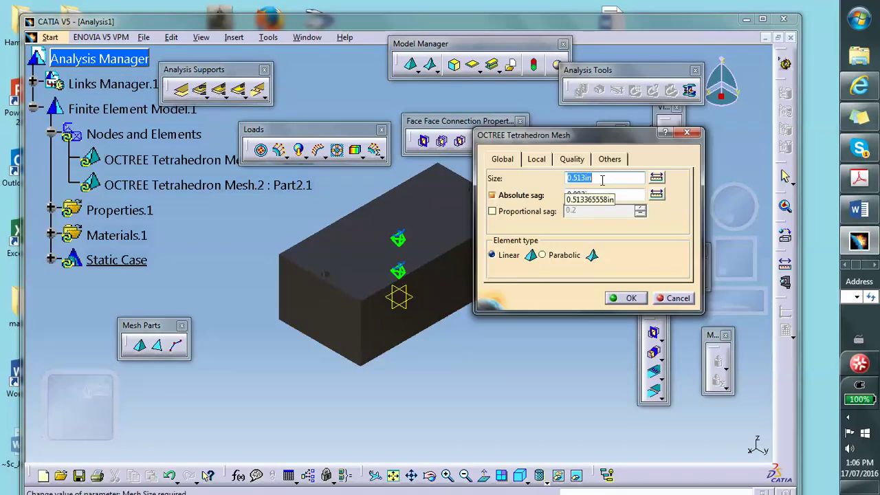
{"action": "key", "text": "BackSpace"}
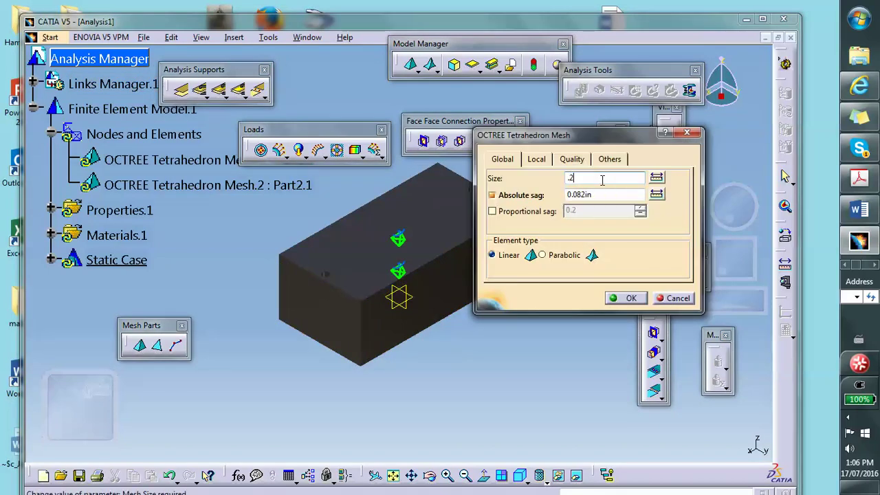
{"action": "left_click", "coordinate": [627, 298]}
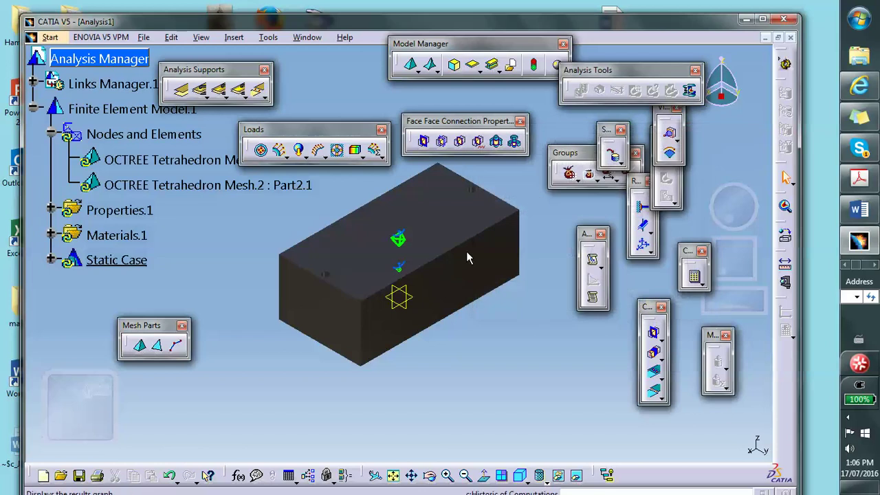
{"action": "double_click", "coordinate": [148, 185]}
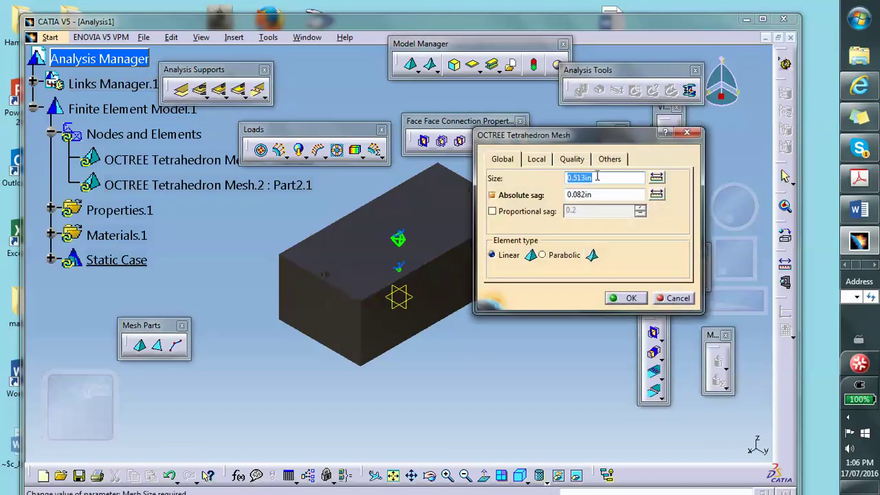
{"action": "type", "text": ".2"}
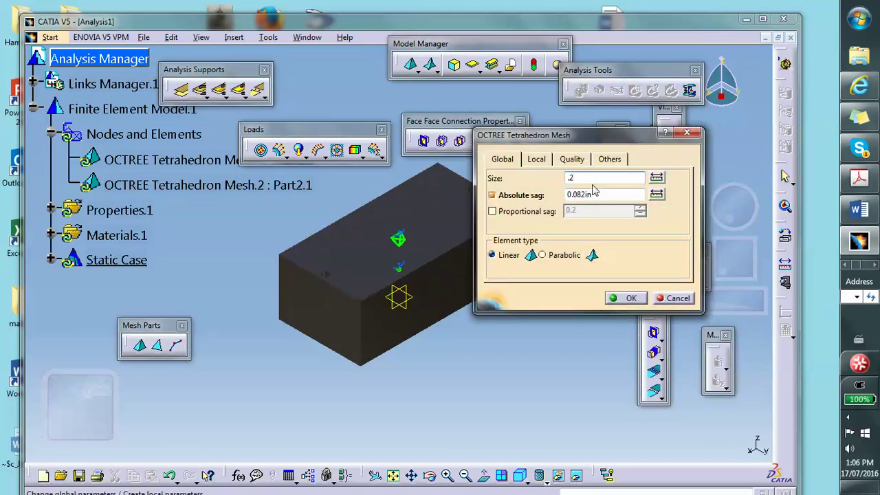
{"action": "left_click", "coordinate": [627, 298]}
Step: Generate the mesh visualization for the nodes and elements, updating the mesh, and display the model shaded with material
{"action": "right_click", "coordinate": [110, 134]}
{"action": "left_click", "coordinate": [158, 329]}
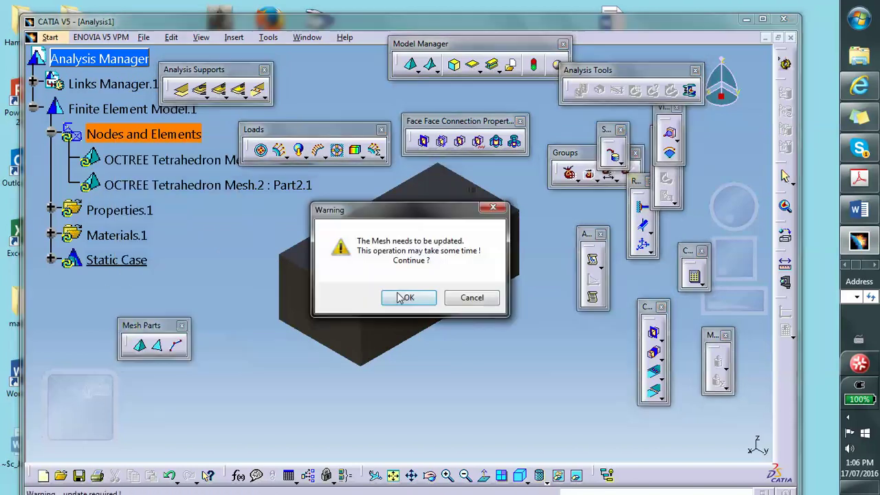
{"action": "left_click", "coordinate": [404, 297]}
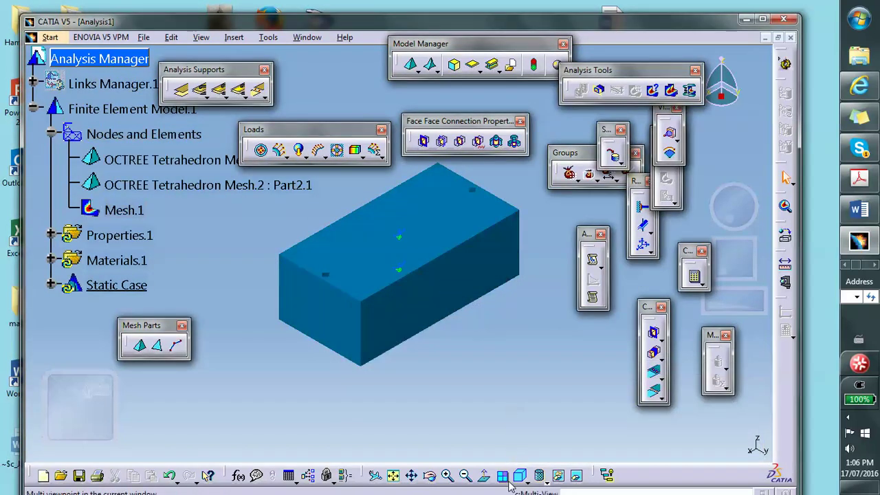
{"action": "left_click", "coordinate": [546, 481]}
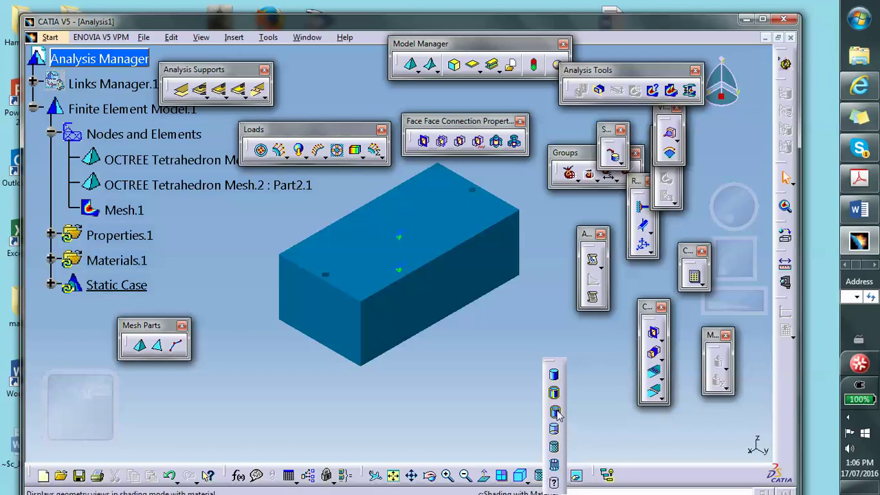
{"action": "left_click", "coordinate": [554, 411]}
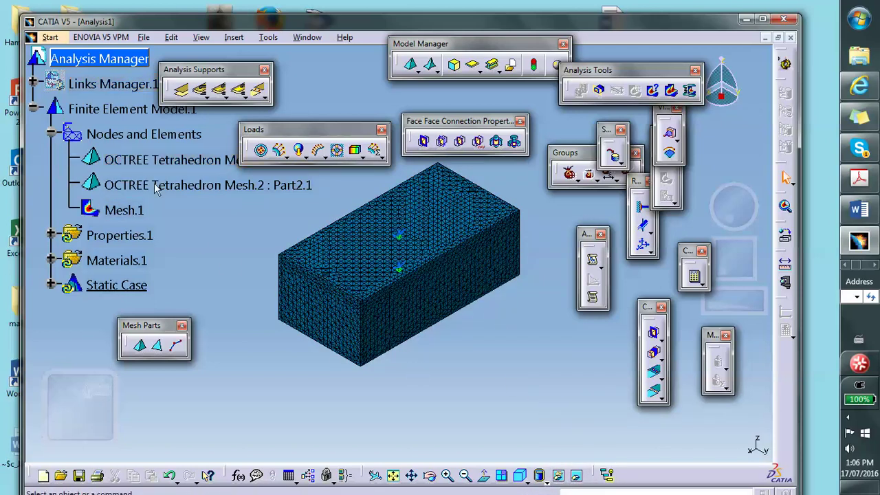
Step: Set the fill color of the Part2 tetrahedron mesh to light beige to distinguish the cover from the box
{"action": "right_click", "coordinate": [152, 185]}
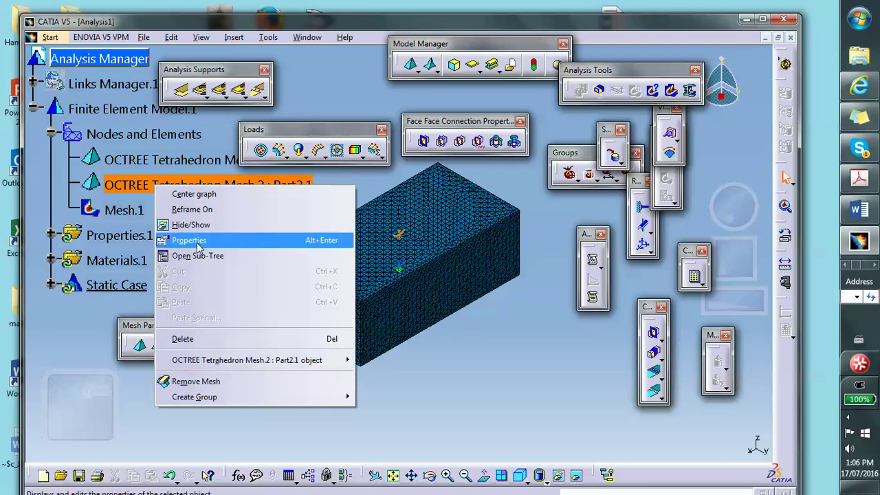
{"action": "left_click", "coordinate": [194, 240]}
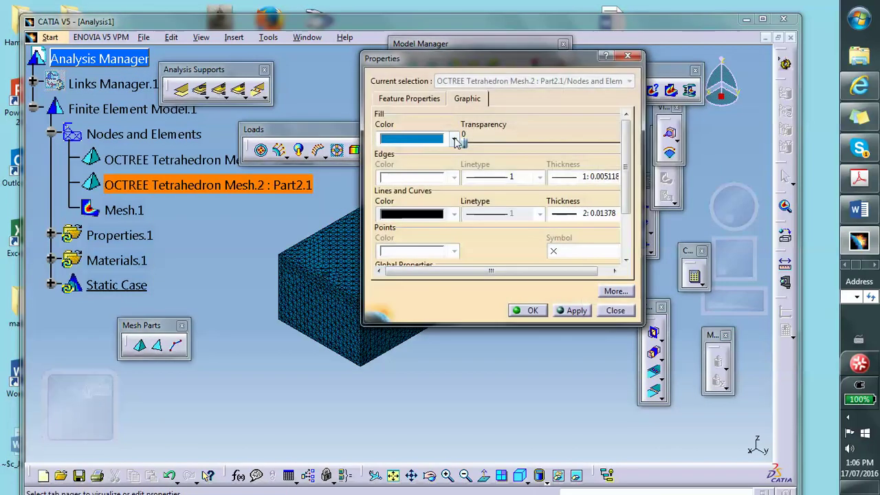
{"action": "left_click", "coordinate": [454, 139]}
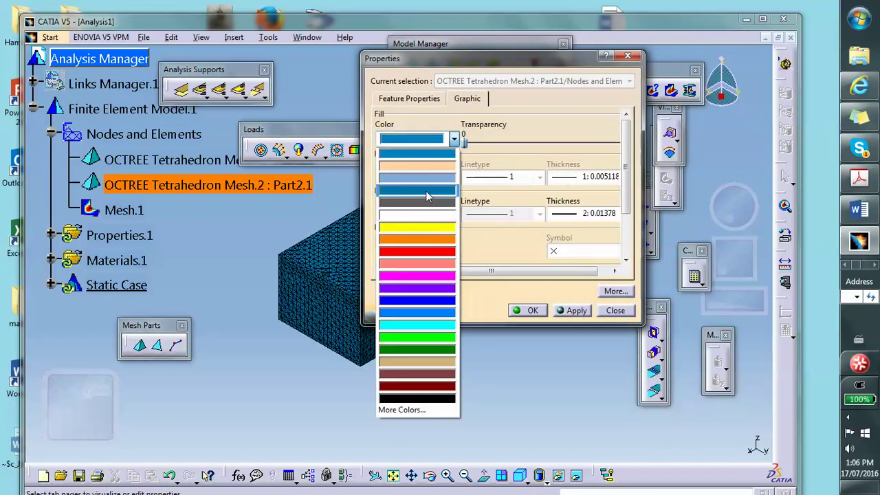
{"action": "left_click", "coordinate": [428, 166]}
{"action": "left_click", "coordinate": [530, 310]}
{"action": "left_click", "coordinate": [520, 378]}
{"action": "middle_click_drag", "start_coordinate": [492, 403], "coordinate": [379, 147]}
{"action": "middle_click_drag", "start_coordinate": [409, 224], "coordinate": [488, 352]}
Step: Deactivate the Mesh.1 image to show the part geometry
{"action": "left_click", "coordinate": [107, 251]}
{"action": "right_click", "coordinate": [110, 243]}
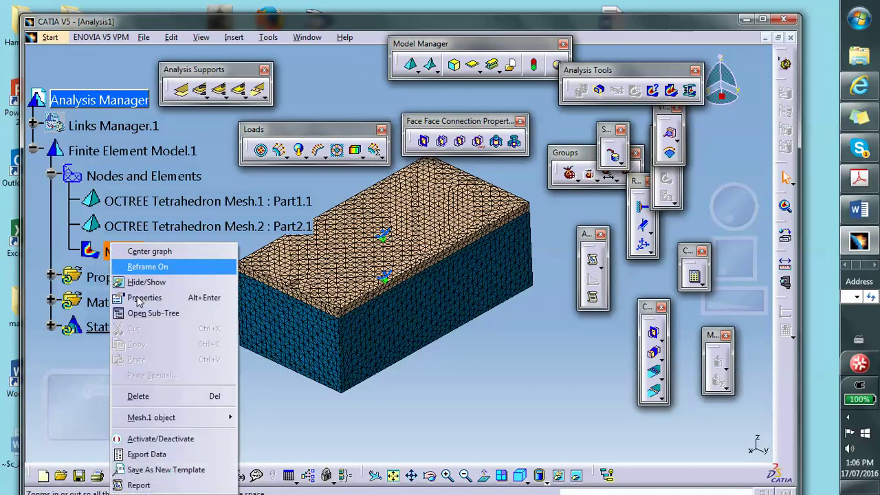
{"action": "left_click", "coordinate": [134, 444]}
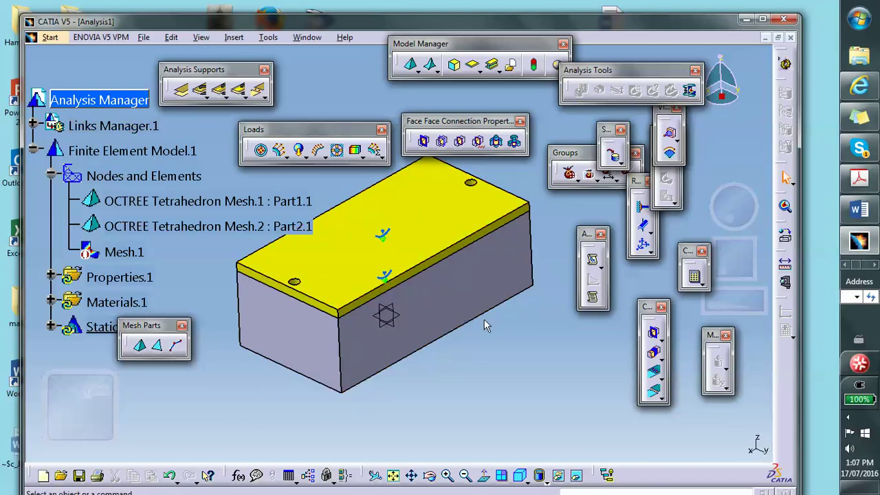
{"action": "mouse_move", "coordinate": [490, 372]}
{"action": "middle_mouse_down"}
{"action": "mouse_move", "coordinate": [468, 216]}
{"action": "mouse_move", "coordinate": [500, 375]}
{"action": "middle_mouse_up"}
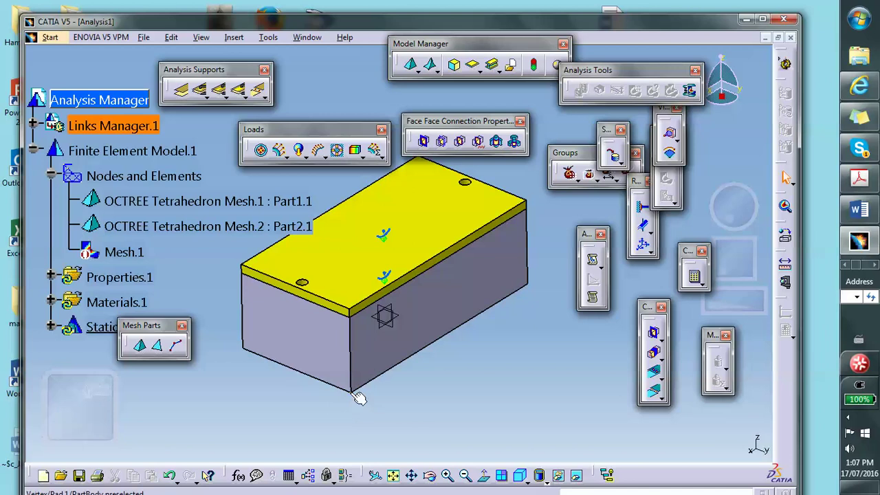
Step: Apply a clamp restraint to the two short bottom edges of the box
{"action": "left_click", "coordinate": [643, 210]}
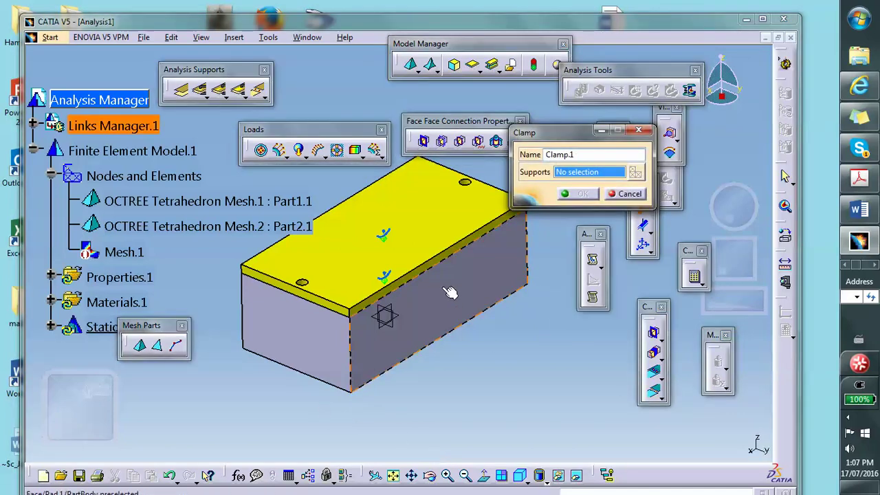
{"action": "left_click", "coordinate": [300, 376]}
{"action": "middle_click_drag", "start_coordinate": [300, 377], "coordinate": [537, 336]}
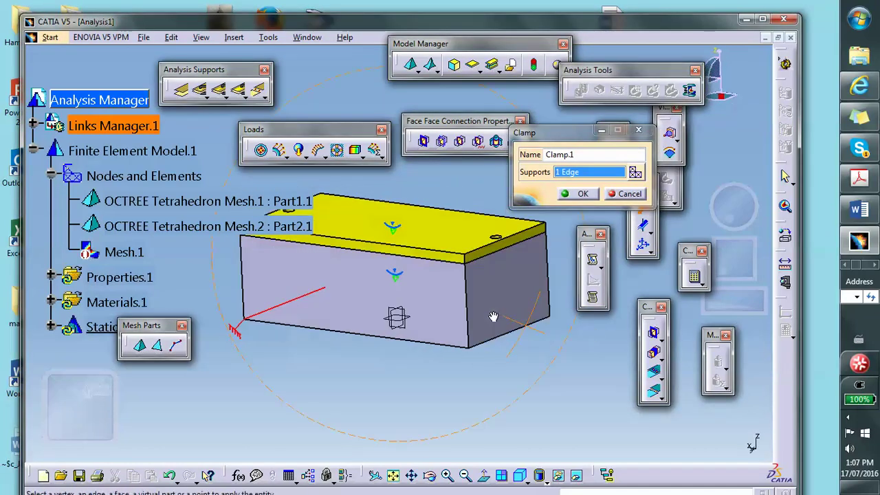
{"action": "left_click", "coordinate": [519, 338]}
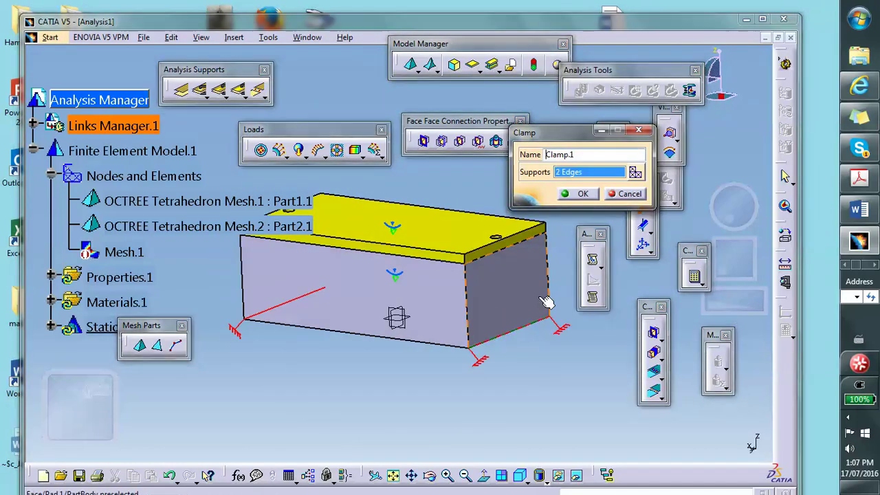
{"action": "left_click", "coordinate": [581, 193]}
Step: Hide the yellow cover plate to expose the inside of the box
{"action": "middle_click_drag", "start_coordinate": [365, 417], "coordinate": [529, 364]}
{"action": "right_click", "coordinate": [384, 218]}
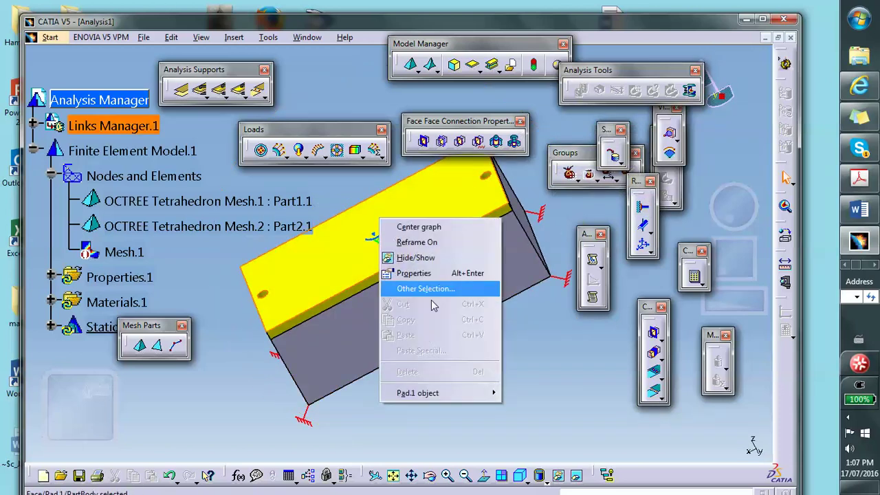
{"action": "left_click", "coordinate": [428, 258]}
{"action": "middle_click_drag", "start_coordinate": [419, 240], "coordinate": [488, 296]}
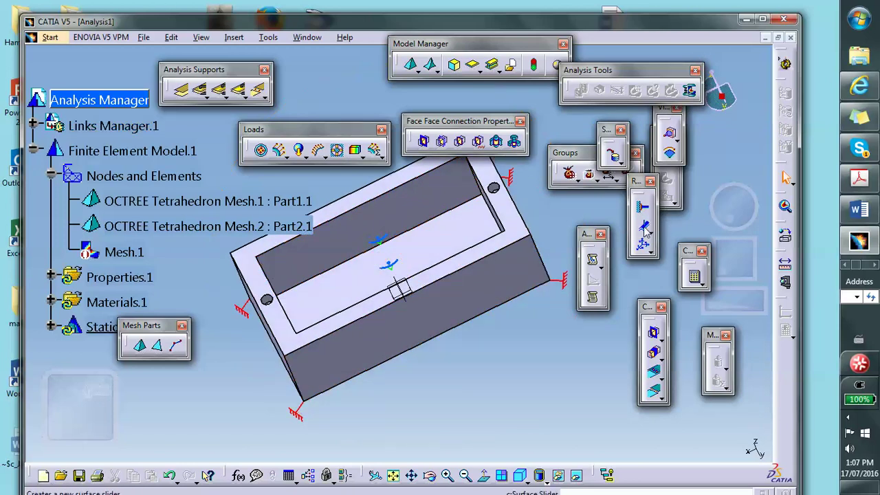
Step: Start a pressure load of 100 psi and select the cavity floor and four inner walls of the box as supports
{"action": "left_click", "coordinate": [261, 151]}
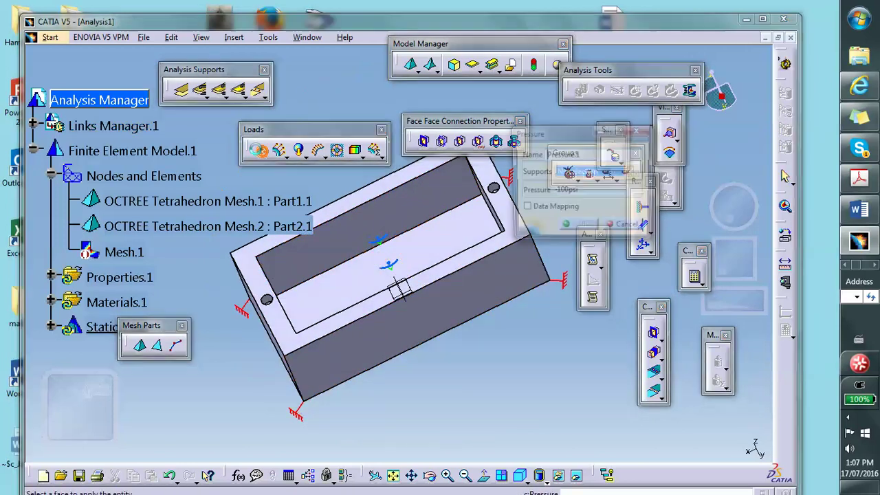
{"action": "left_click", "coordinate": [410, 209]}
{"action": "middle_click_drag", "start_coordinate": [416, 246], "coordinate": [447, 268]}
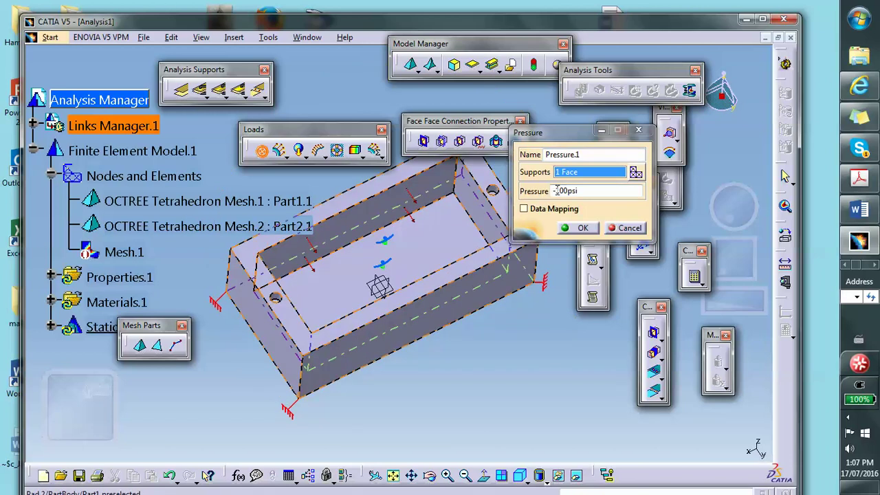
{"action": "left_click", "coordinate": [557, 192]}
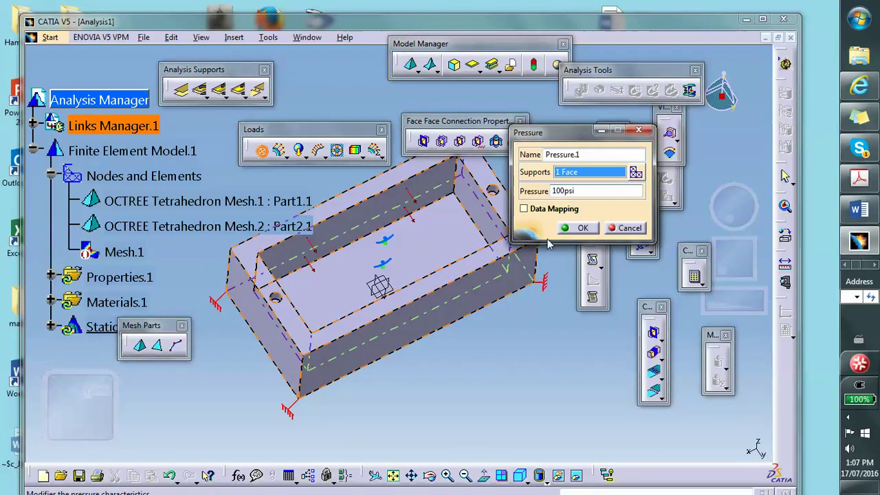
{"action": "left_click", "coordinate": [479, 217]}
{"action": "middle_click_drag", "start_coordinate": [484, 224], "coordinate": [424, 282]}
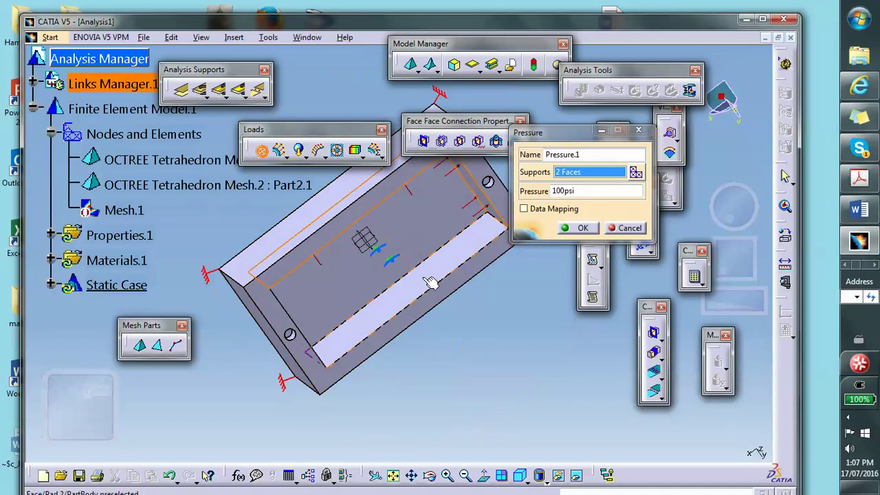
{"action": "left_click", "coordinate": [430, 282]}
{"action": "left_click", "coordinate": [411, 241]}
{"action": "middle_click_drag", "start_coordinate": [479, 333], "coordinate": [327, 270]}
{"action": "left_click", "coordinate": [318, 323]}
{"action": "middle_click_drag", "start_coordinate": [422, 320], "coordinate": [559, 271]}
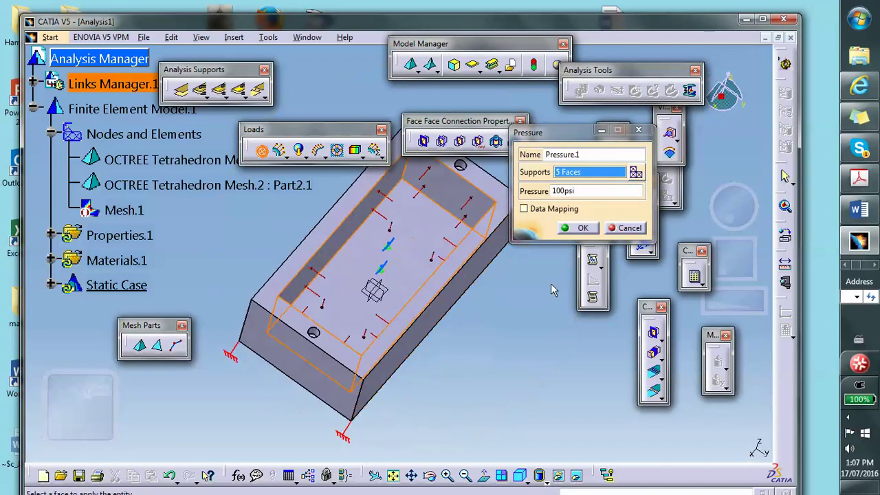
Step: Add the underside of the hidden cover plate to the pressure load's supports, and return to the visible space
{"action": "left_click", "coordinate": [559, 475]}
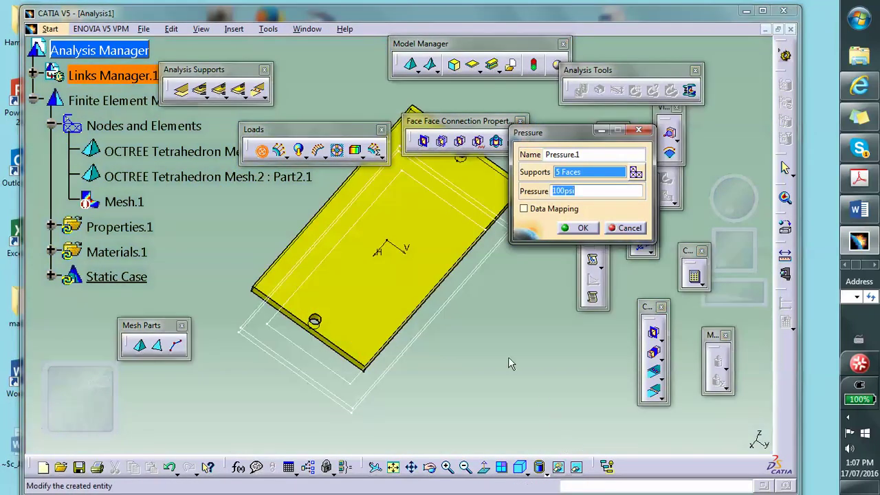
{"action": "middle_click_drag", "start_coordinate": [464, 284], "coordinate": [420, 247]}
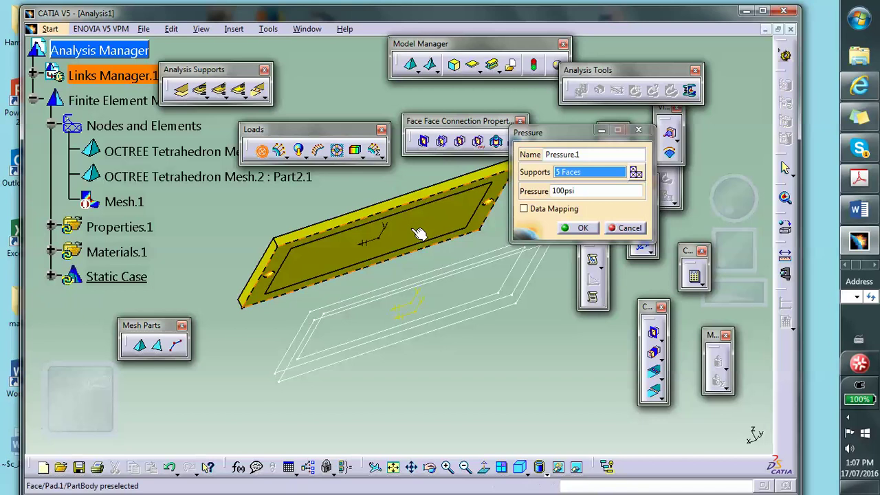
{"action": "left_click", "coordinate": [430, 224]}
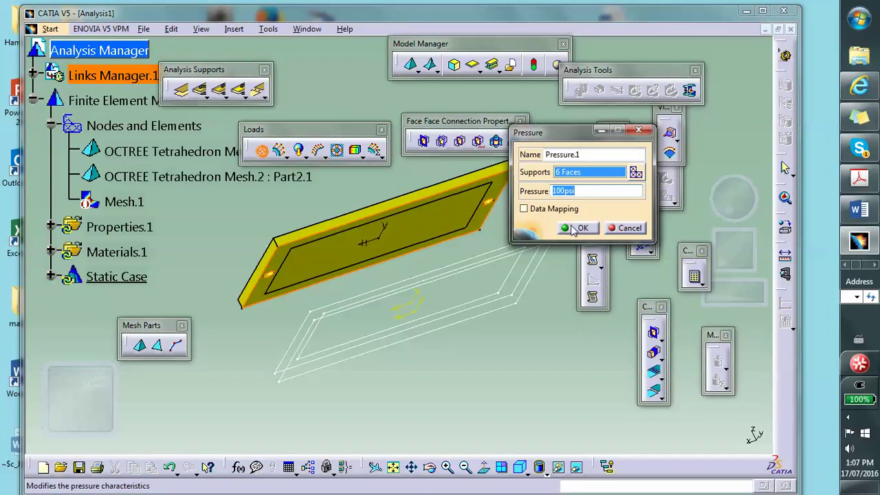
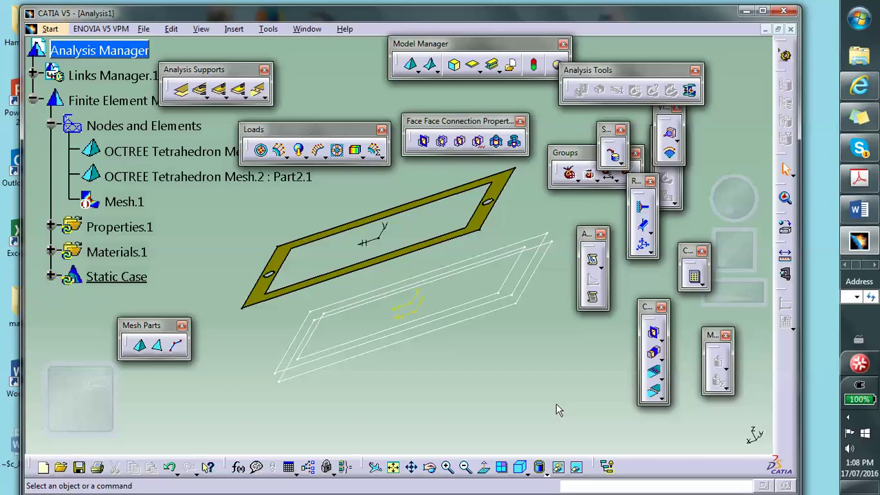
{"action": "left_click", "coordinate": [576, 468]}
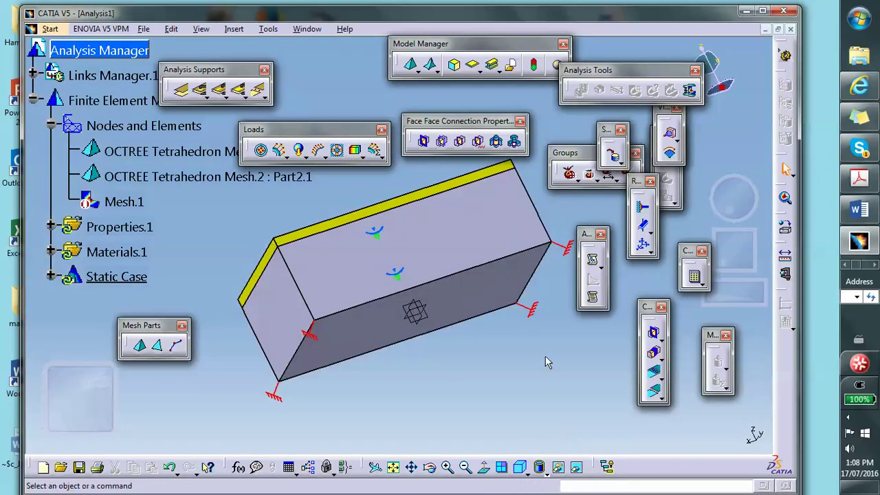
Step: Hide the box so that only the cover plate is displayed
{"action": "middle_click_drag", "start_coordinate": [502, 236], "coordinate": [421, 193]}
{"action": "right_click", "coordinate": [452, 241]}
{"action": "left_click", "coordinate": [481, 277]}
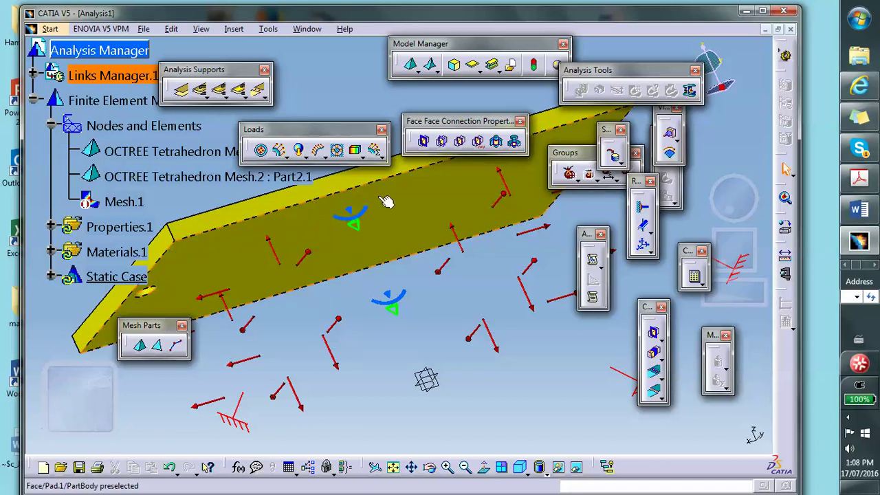
{"action": "middle_click_drag", "start_coordinate": [449, 212], "coordinate": [501, 373]}
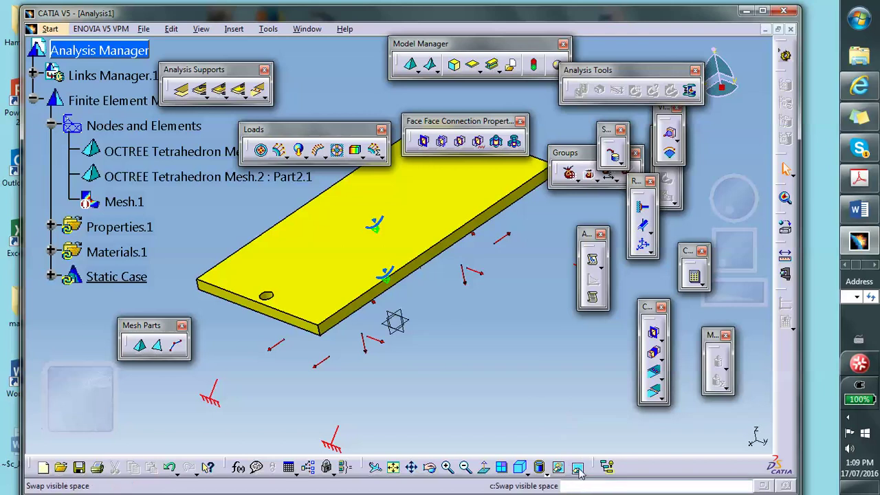
Step: Start a general analysis connection with the cover plate's underside as first component, and switch to the hidden space to pick the second component
{"action": "middle_click_drag", "start_coordinate": [495, 313], "coordinate": [440, 255]}
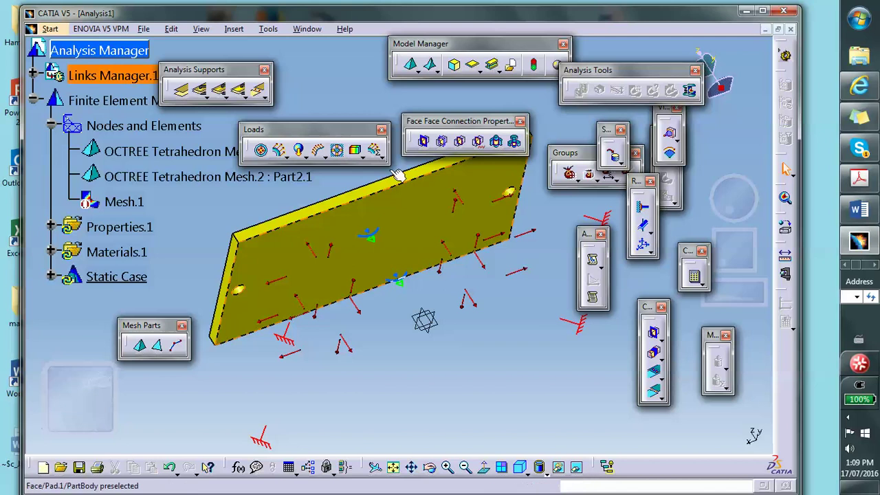
{"action": "left_click", "coordinate": [184, 95]}
{"action": "left_click", "coordinate": [481, 206]}
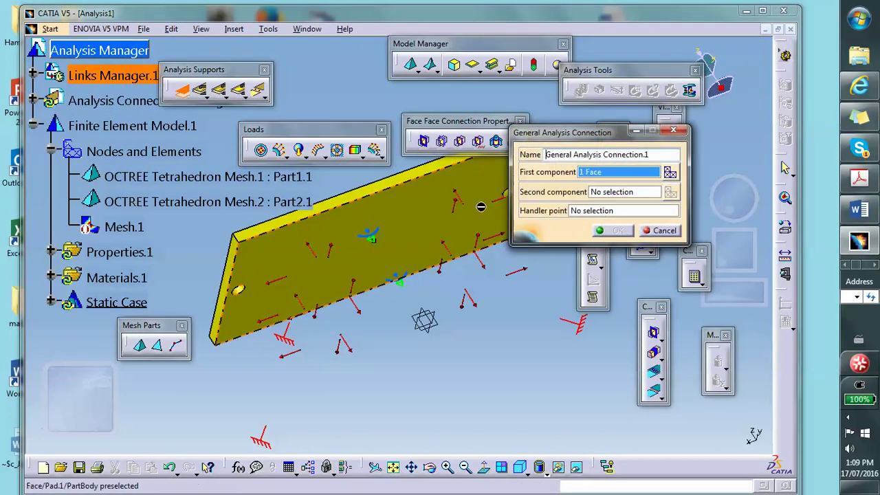
{"action": "left_click", "coordinate": [614, 194]}
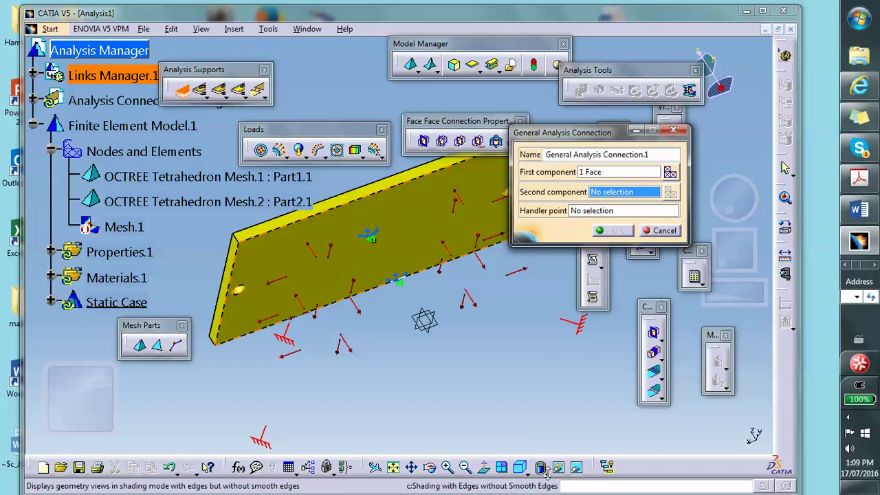
{"action": "left_click", "coordinate": [576, 466]}
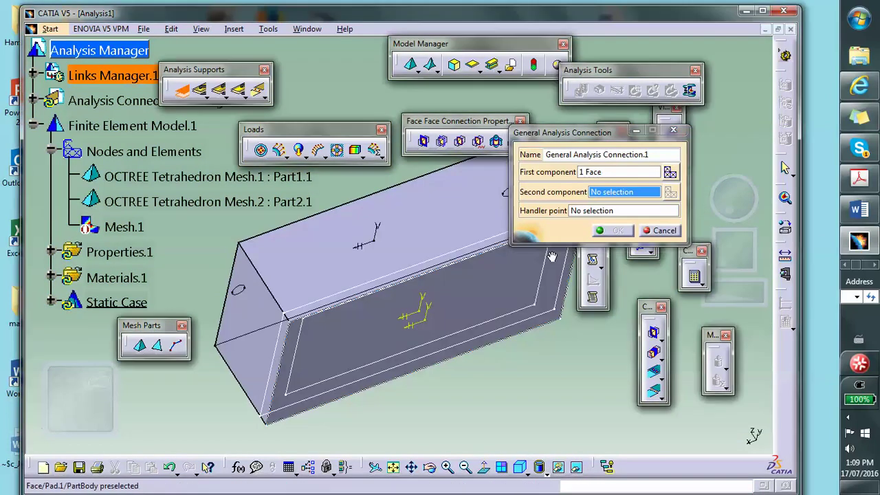
Step: Unhide the yellow rim surface lying over the top rim of the hidden box
{"action": "middle_click_drag", "start_coordinate": [578, 306], "coordinate": [622, 385]}
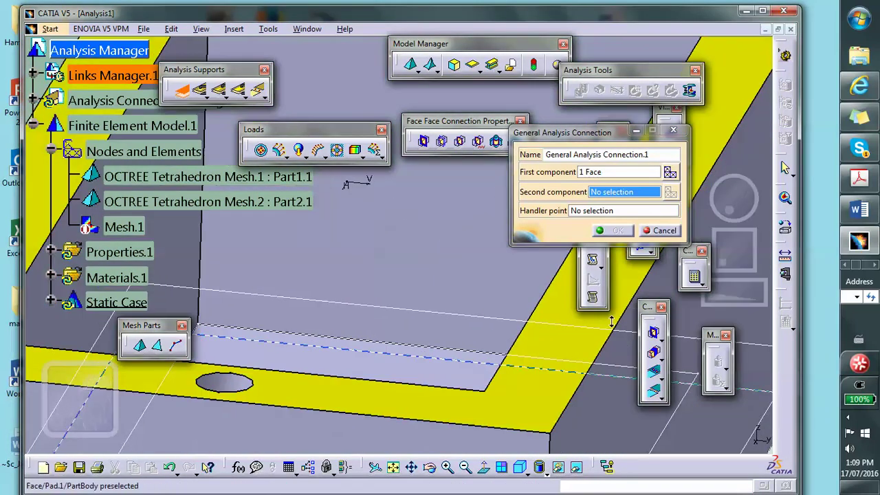
{"action": "right_click", "coordinate": [555, 310]}
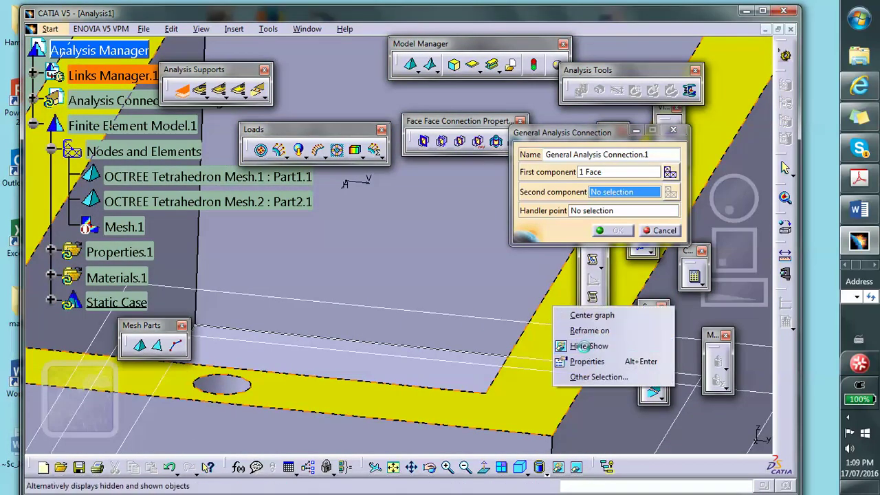
{"action": "key", "text": "Escape"}
{"action": "right_click", "coordinate": [571, 310]}
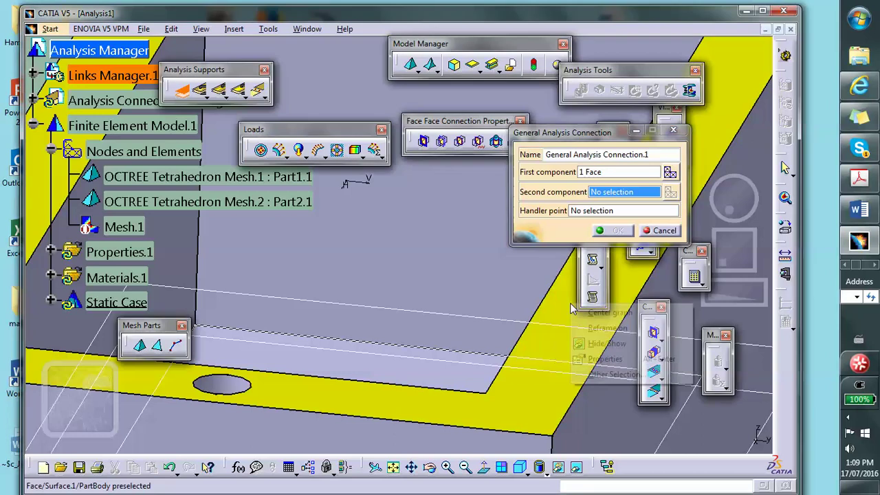
{"action": "left_click", "coordinate": [599, 343]}
Step: Complete the connection with the box's top rim face as second component, and return to the visible space
{"action": "middle_click_drag", "start_coordinate": [565, 310], "coordinate": [503, 244]}
{"action": "left_click", "coordinate": [503, 246]}
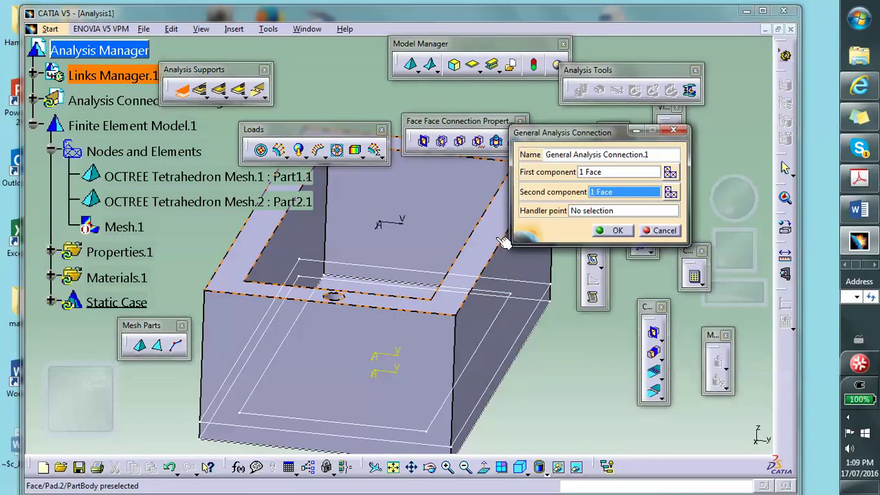
{"action": "left_click", "coordinate": [619, 229]}
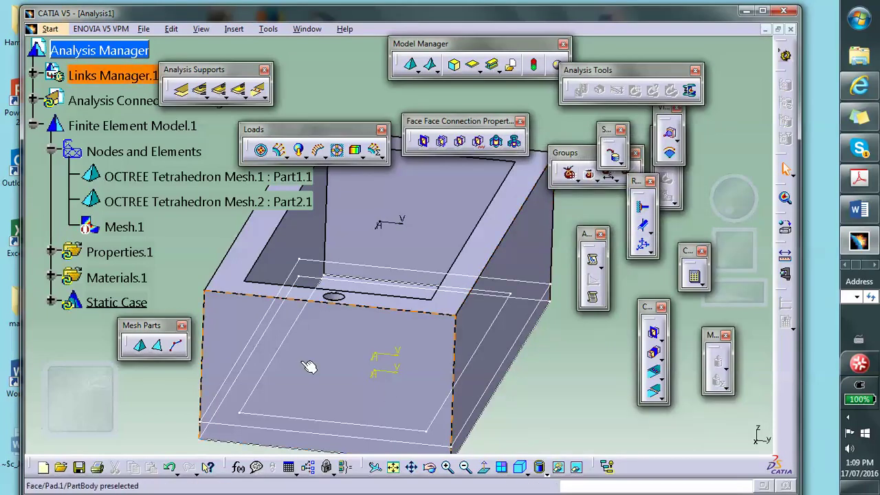
{"action": "left_click", "coordinate": [578, 469]}
{"action": "middle_click_drag", "start_coordinate": [452, 298], "coordinate": [500, 216]}
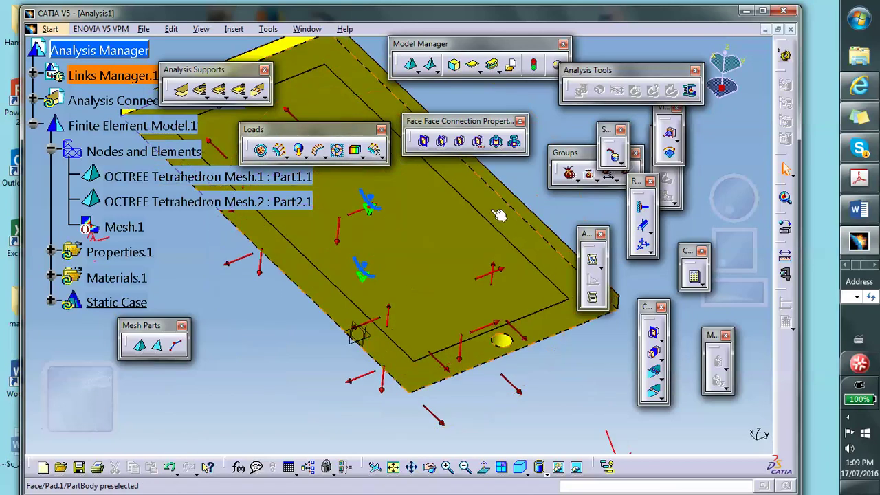
Step: Try to hide the rim surface on the cover plate's underside, and undo the hiding
{"action": "right_click", "coordinate": [499, 215]}
{"action": "left_click", "coordinate": [531, 249]}
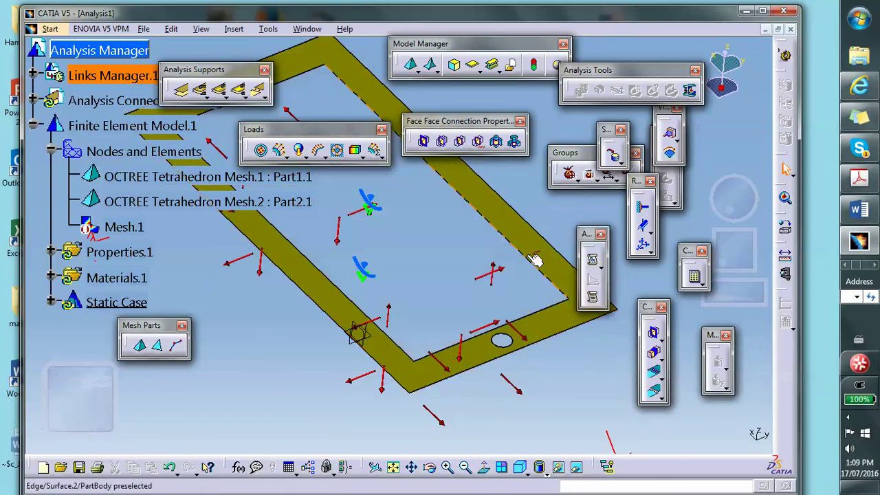
{"action": "right_click", "coordinate": [534, 252]}
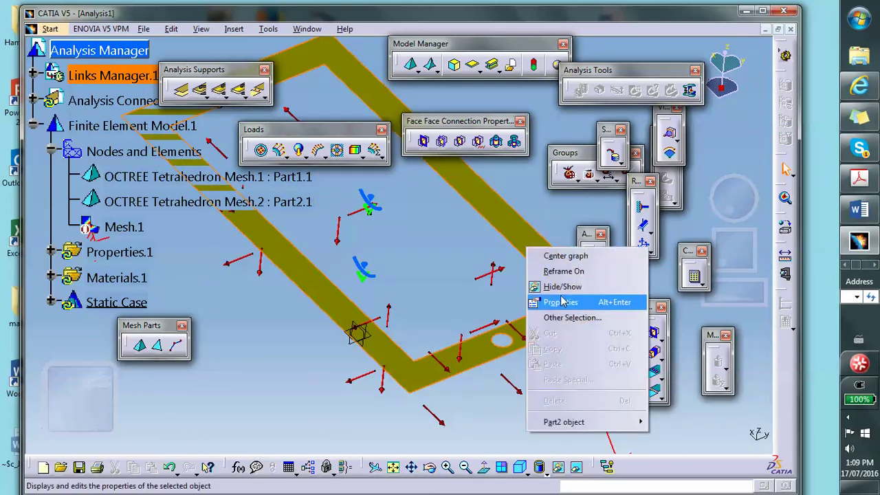
{"action": "left_click", "coordinate": [498, 440]}
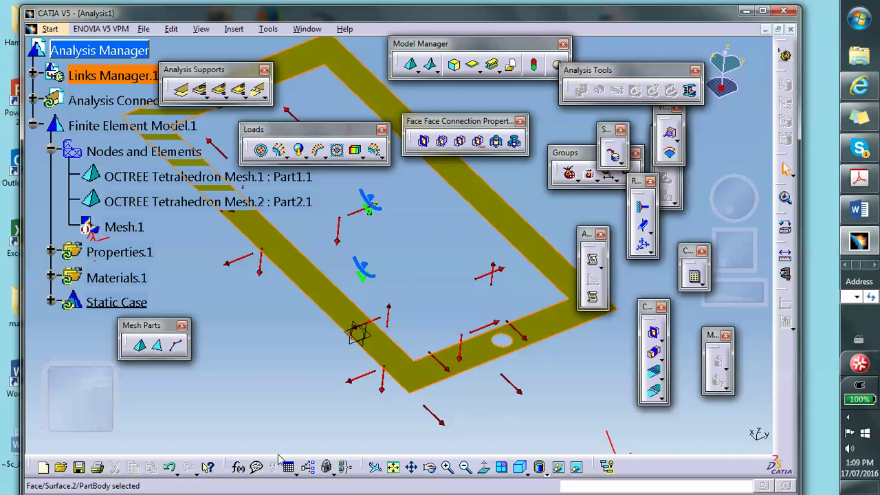
{"action": "left_click", "coordinate": [170, 467]}
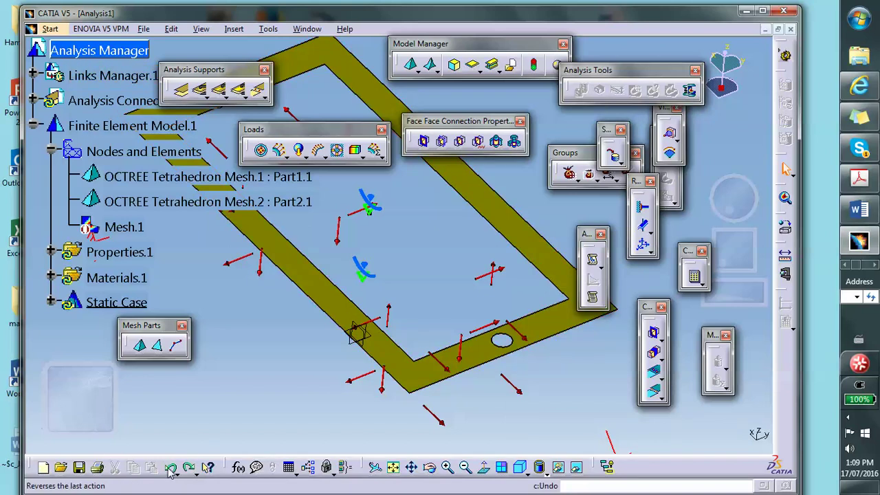
{"action": "left_click", "coordinate": [190, 468]}
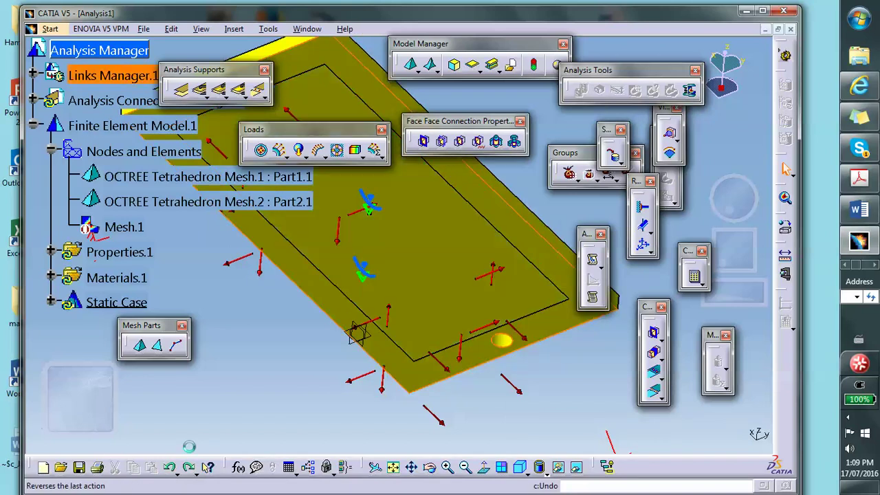
{"action": "right_click", "coordinate": [528, 287]}
{"action": "left_click", "coordinate": [554, 321]}
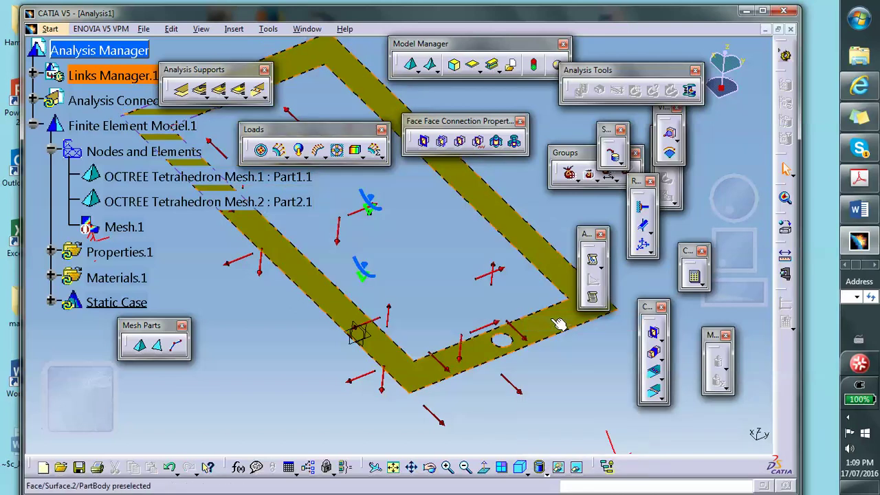
{"action": "left_click", "coordinate": [170, 467]}
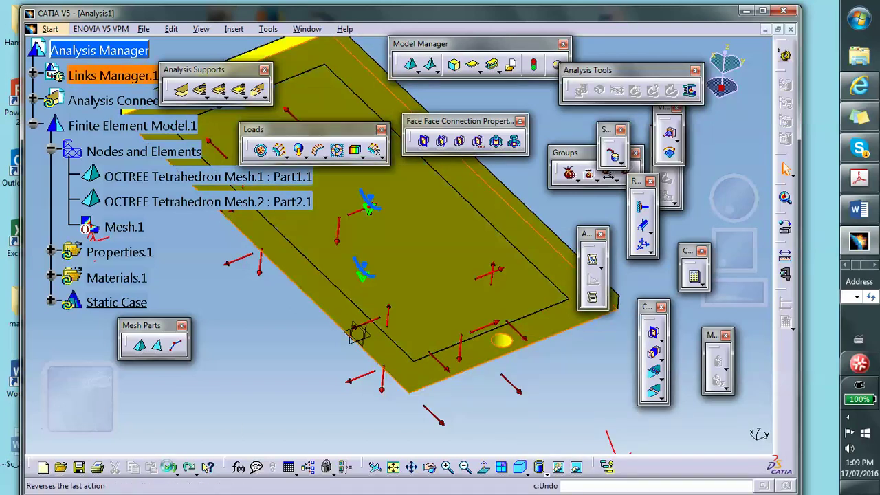
Step: Hide the rim surface under the cover plate, and bring the box back into the visible space
{"action": "right_click", "coordinate": [554, 327]}
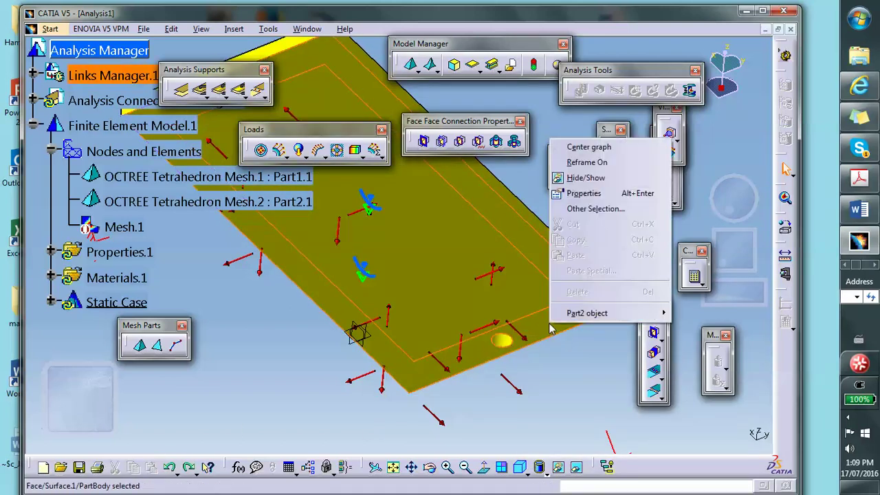
{"action": "left_click", "coordinate": [571, 177]}
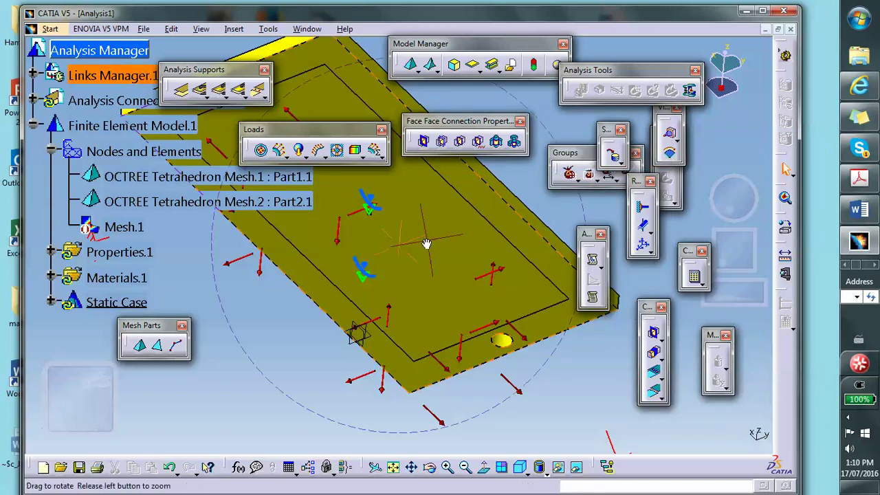
{"action": "middle_click_drag", "start_coordinate": [426, 297], "coordinate": [416, 343]}
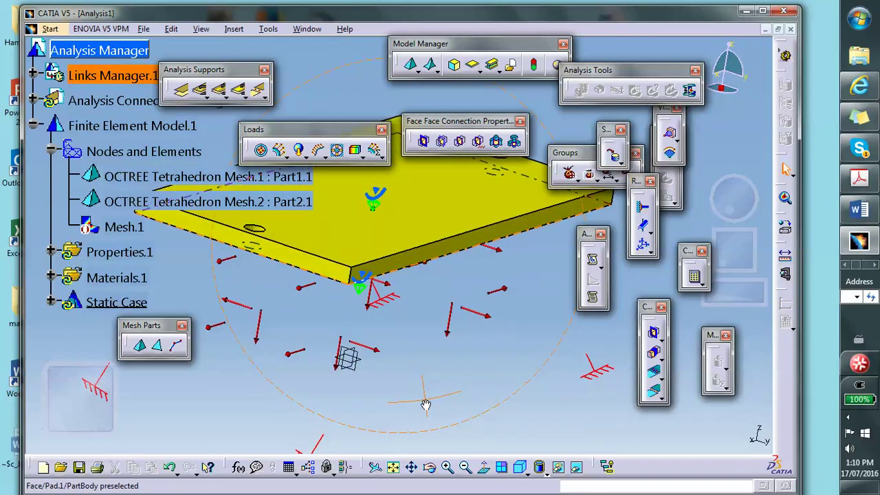
{"action": "left_click", "coordinate": [576, 467]}
{"action": "right_click", "coordinate": [413, 339]}
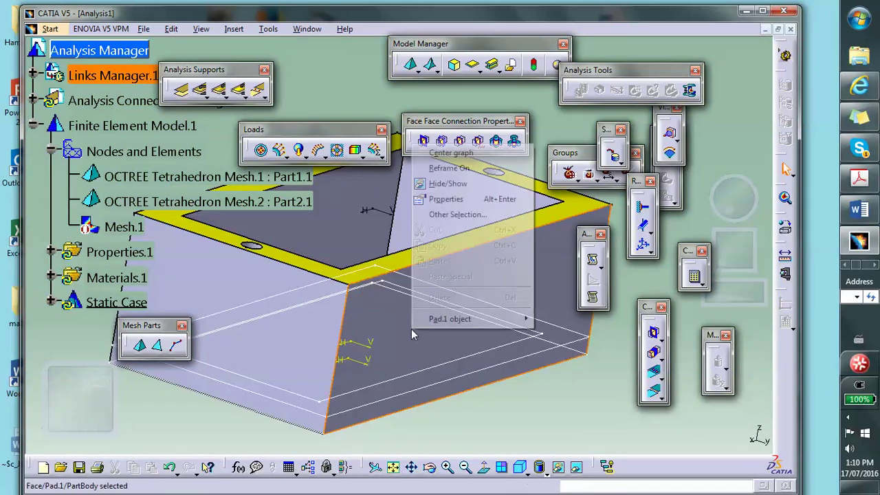
{"action": "left_click", "coordinate": [439, 184]}
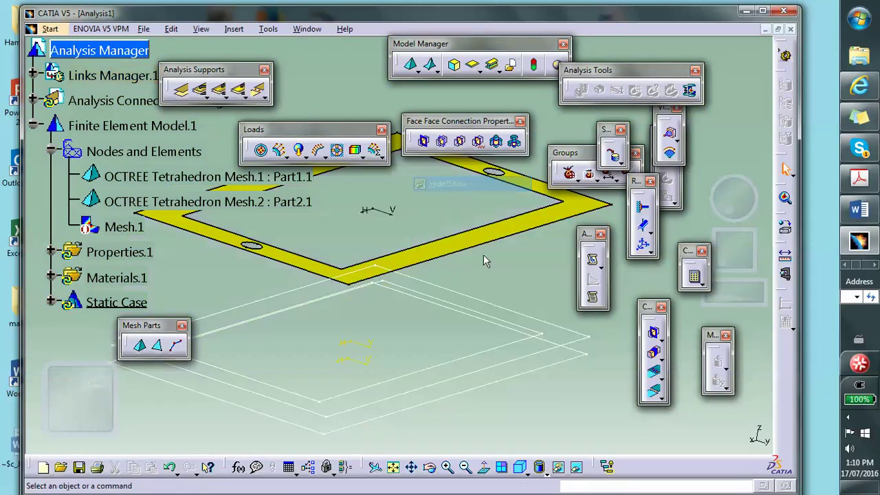
{"action": "left_click", "coordinate": [577, 467]}
Step: Create a general analysis connection between the cover plate's bolt hole at the near end and the matching hole in the box
{"action": "mouse_move", "coordinate": [479, 266]}
{"action": "middle_mouse_down"}
{"action": "mouse_move", "coordinate": [440, 277]}
{"action": "mouse_move", "coordinate": [297, 247]}
{"action": "mouse_move", "coordinate": [302, 265]}
{"action": "middle_mouse_up"}
{"action": "middle_click_drag", "start_coordinate": [238, 220], "coordinate": [397, 242]}
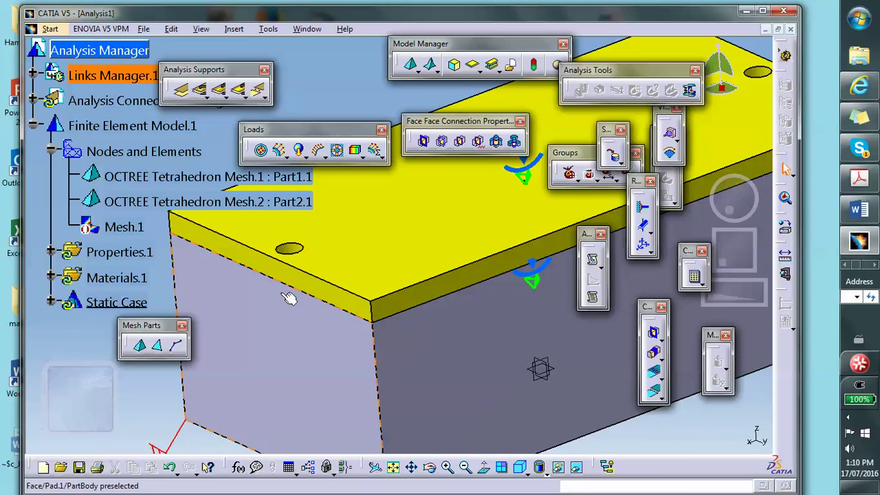
{"action": "mouse_move", "coordinate": [397, 221]}
{"action": "middle_mouse_down"}
{"action": "mouse_move", "coordinate": [394, 245]}
{"action": "mouse_move", "coordinate": [397, 216]}
{"action": "middle_mouse_up"}
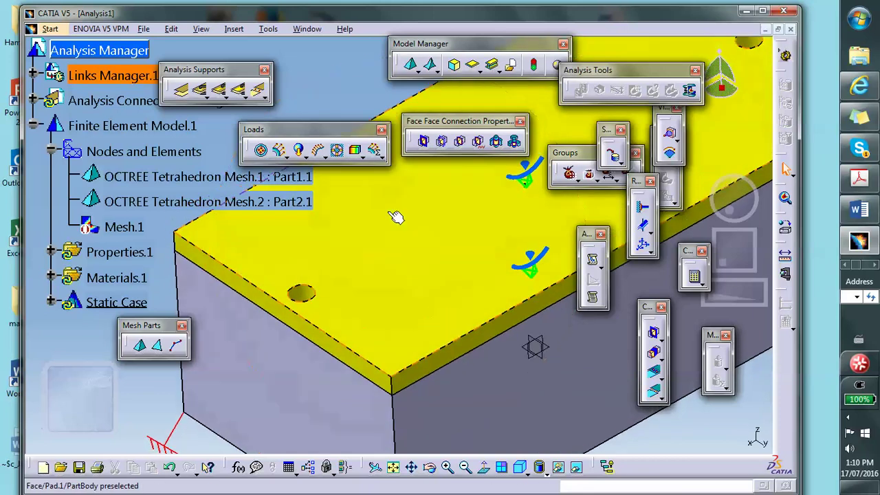
{"action": "left_click", "coordinate": [182, 90]}
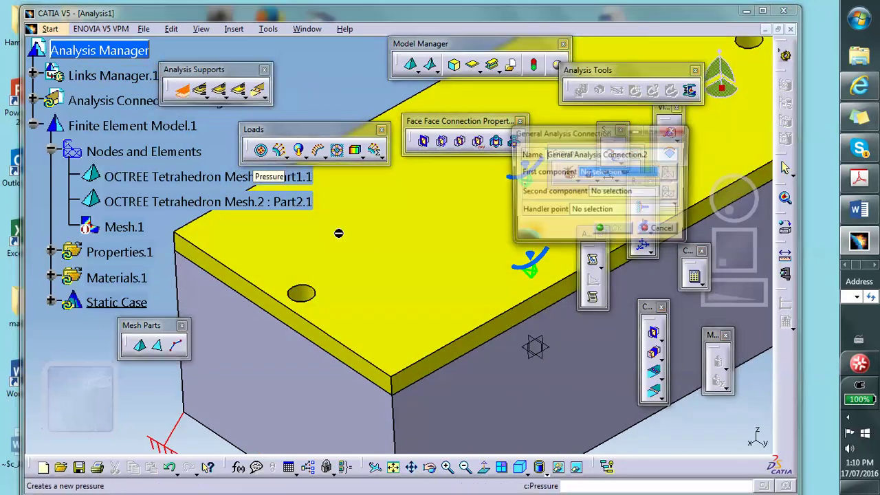
{"action": "middle_click_drag", "start_coordinate": [353, 249], "coordinate": [328, 229]}
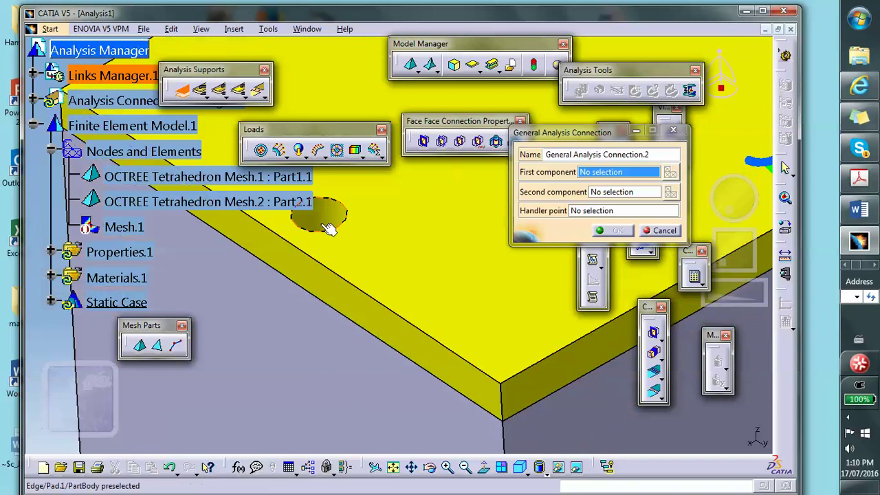
{"action": "left_click", "coordinate": [326, 219]}
{"action": "middle_click_drag", "start_coordinate": [385, 201], "coordinate": [381, 274]}
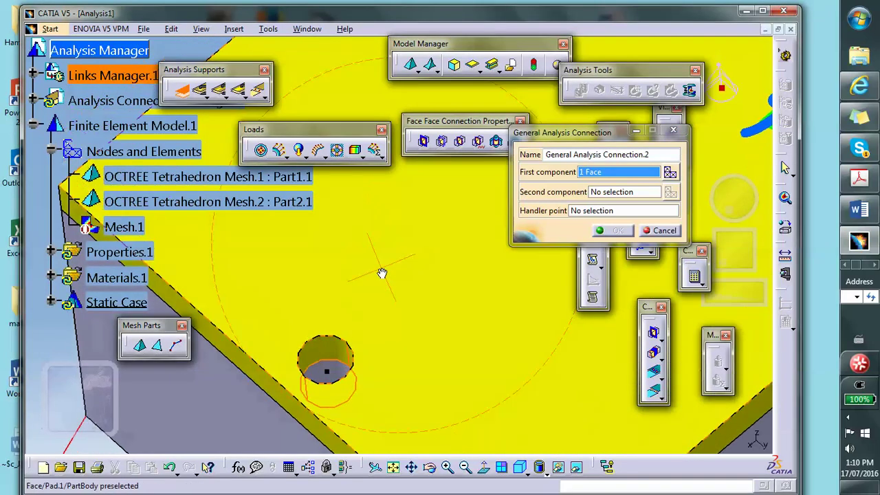
{"action": "left_click", "coordinate": [595, 192]}
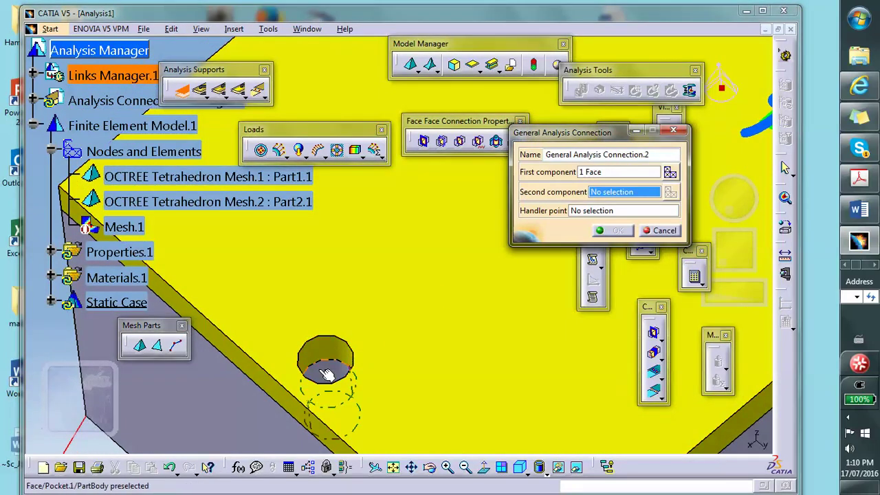
{"action": "left_click", "coordinate": [326, 375]}
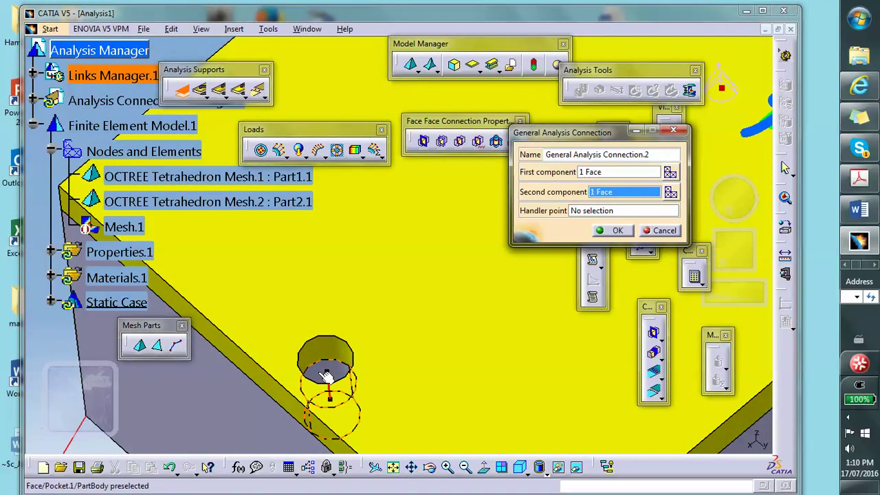
{"action": "left_click", "coordinate": [617, 231]}
Step: Create another general analysis connection between the cover plate's bolt hole at the far end and the box hole beneath it
{"action": "middle_click_drag", "start_coordinate": [427, 293], "coordinate": [374, 445]}
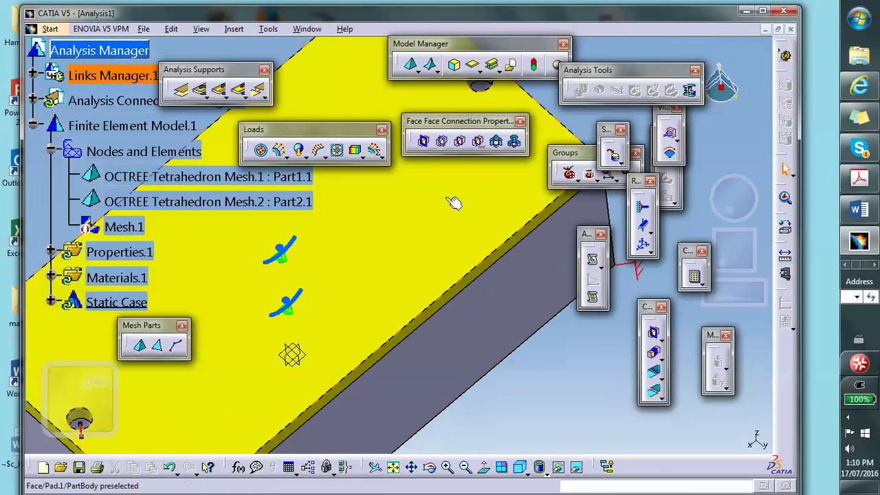
{"action": "middle_click_drag", "start_coordinate": [456, 261], "coordinate": [427, 352]}
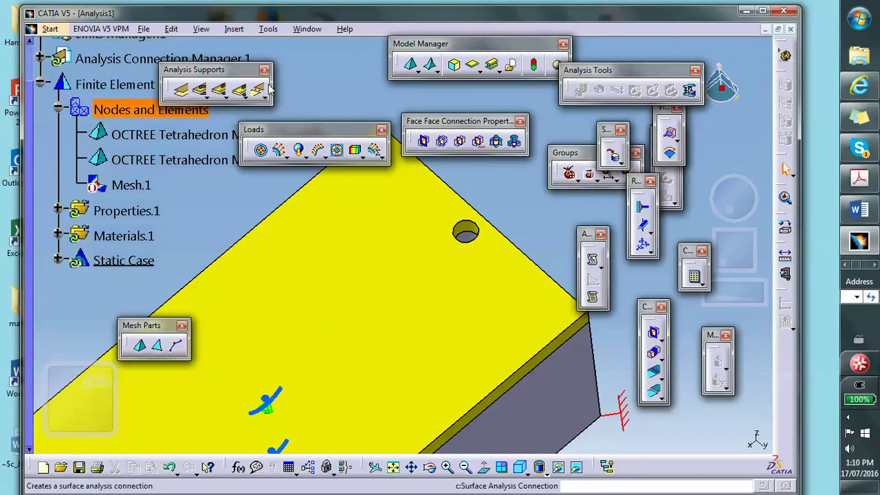
{"action": "left_click", "coordinate": [181, 91]}
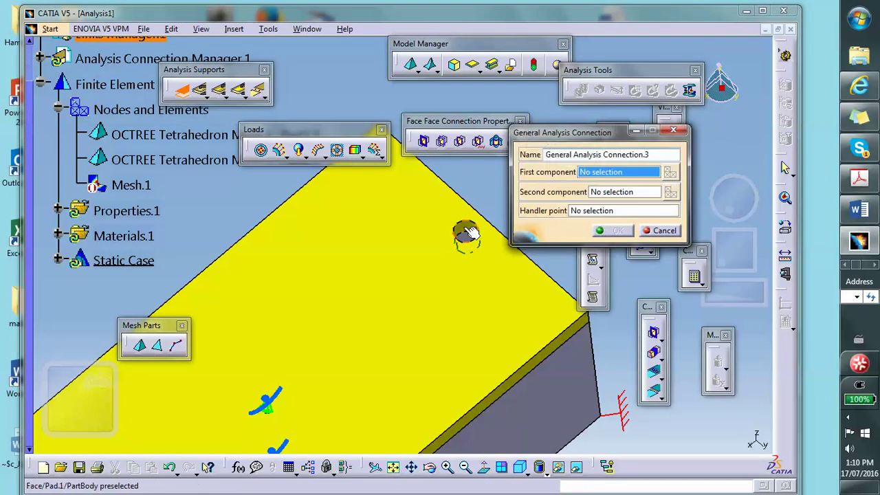
{"action": "middle_click_drag", "start_coordinate": [467, 231], "coordinate": [445, 288]}
{"action": "left_click", "coordinate": [447, 313]}
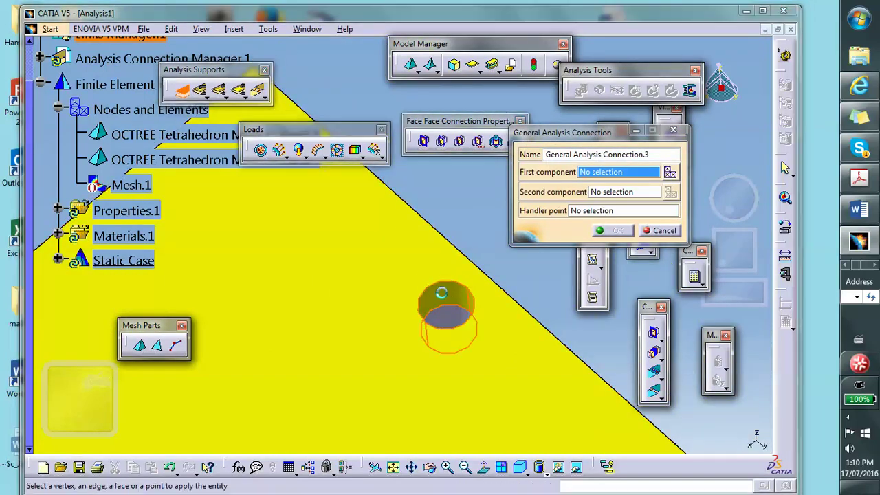
{"action": "left_click", "coordinate": [614, 191]}
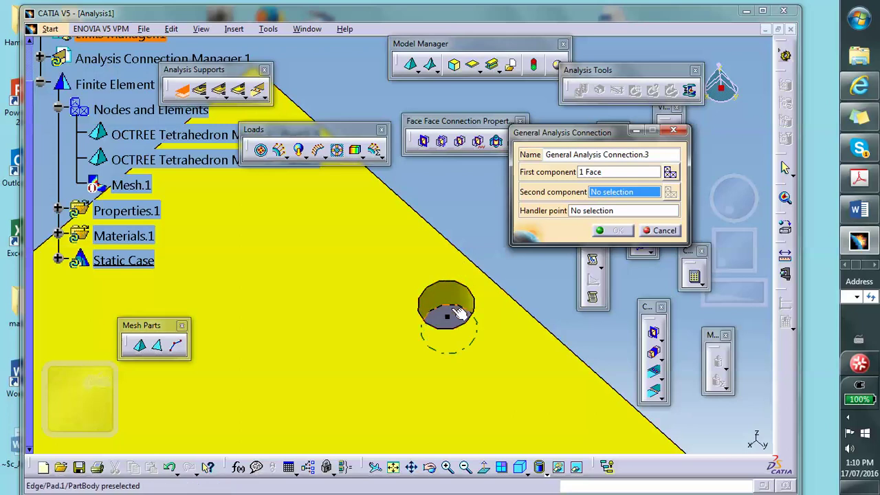
{"action": "left_click", "coordinate": [457, 314]}
{"action": "left_click", "coordinate": [614, 231]}
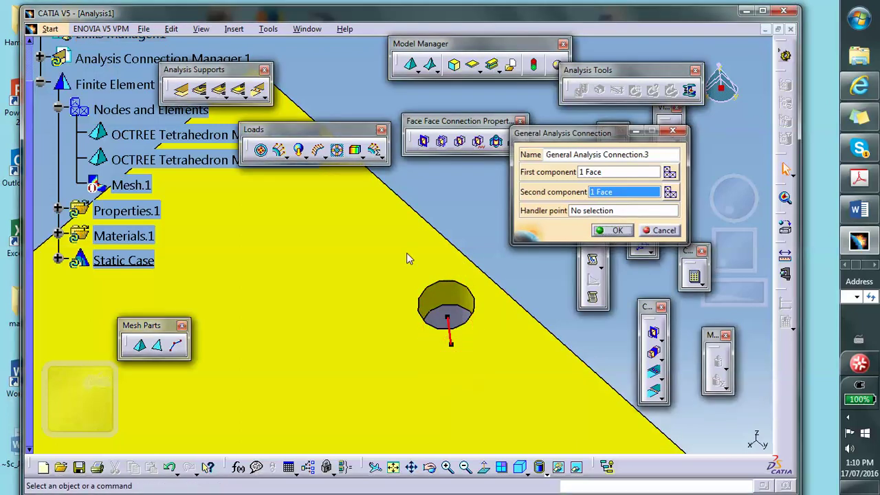
Step: Set out the Face Face and Distant Connection Properties toolbars as separate floating palettes above the model, and move the Connection Properties palette clear
{"action": "middle_click_drag", "start_coordinate": [406, 255], "coordinate": [330, 299]}
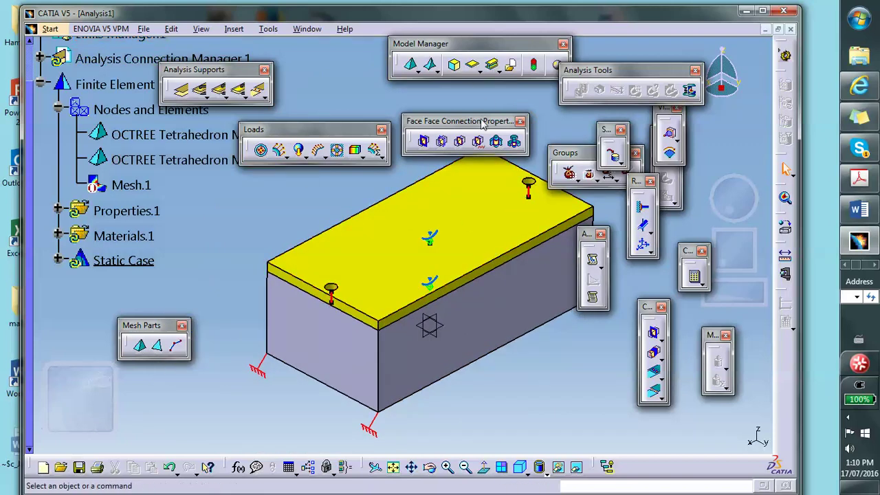
{"action": "left_click_drag", "start_coordinate": [440, 121], "coordinate": [405, 125]}
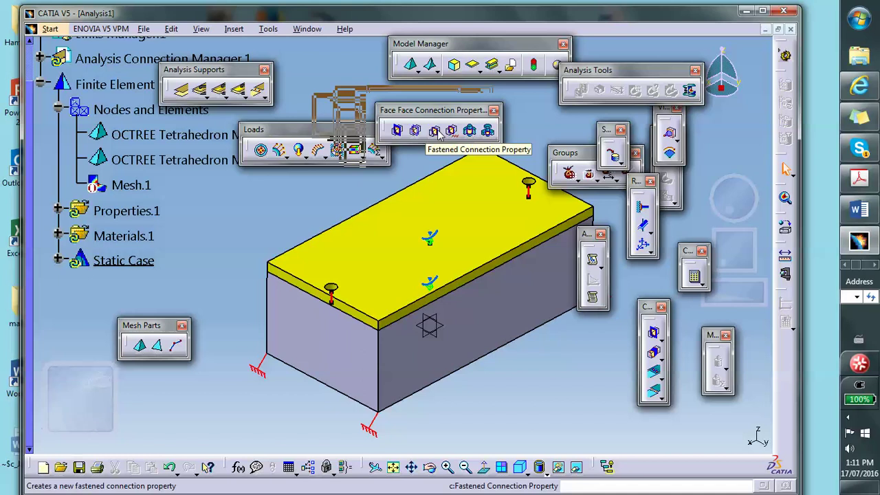
{"action": "left_click", "coordinate": [488, 132]}
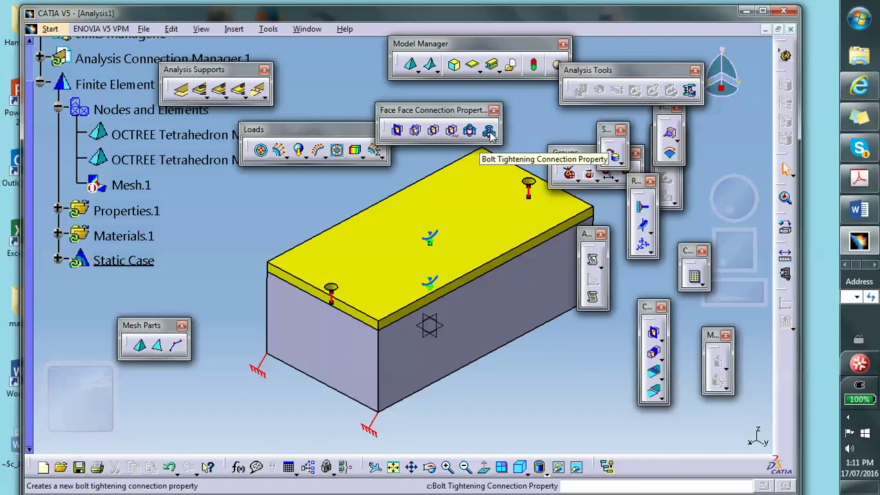
{"action": "left_click_drag", "start_coordinate": [412, 110], "coordinate": [441, 100]}
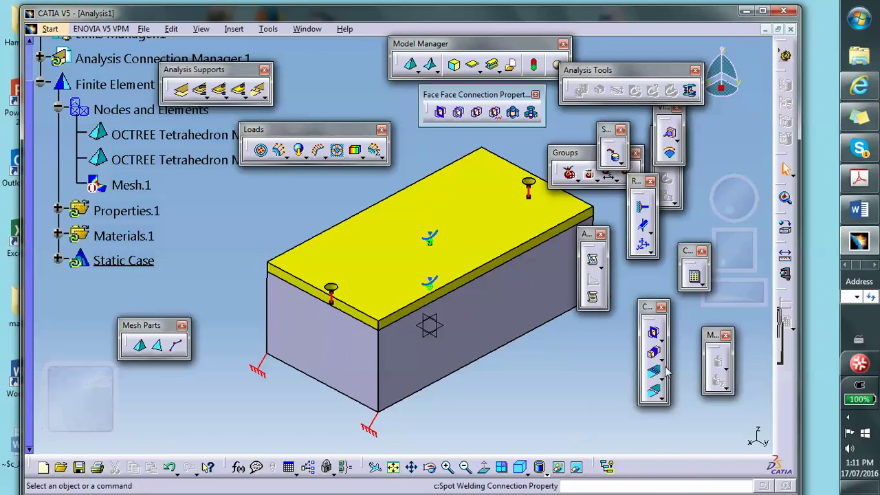
{"action": "left_click_drag", "start_coordinate": [660, 355], "coordinate": [330, 107]}
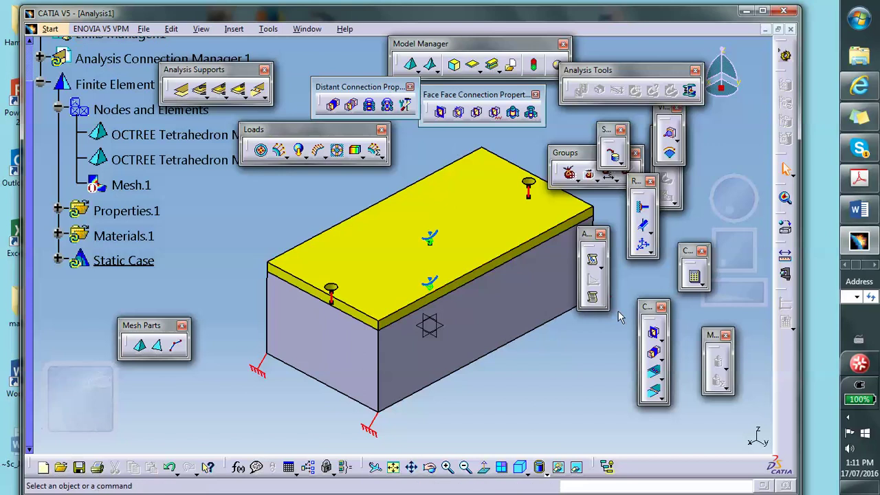
{"action": "left_click_drag", "start_coordinate": [622, 160], "coordinate": [590, 422]}
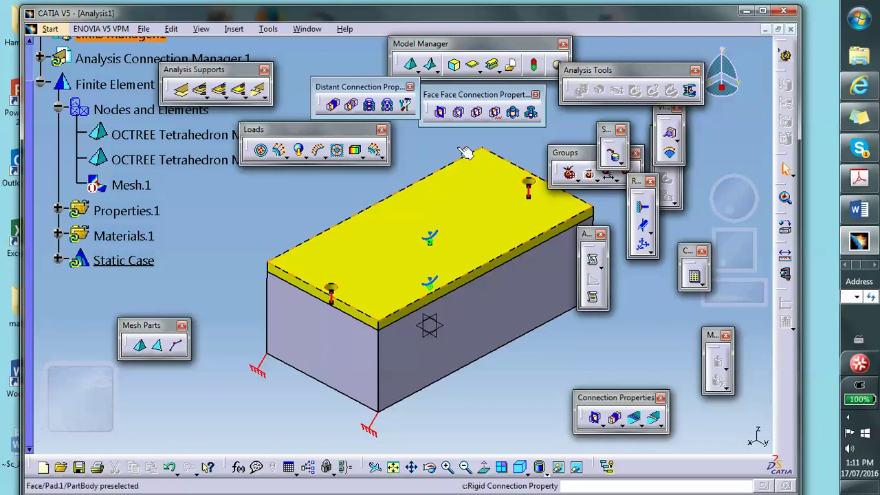
Step: Create a virtual bolt tightening connection property on General Analysis Connection.2 with a tightening force of 100 lbf
{"action": "left_click", "coordinate": [371, 107]}
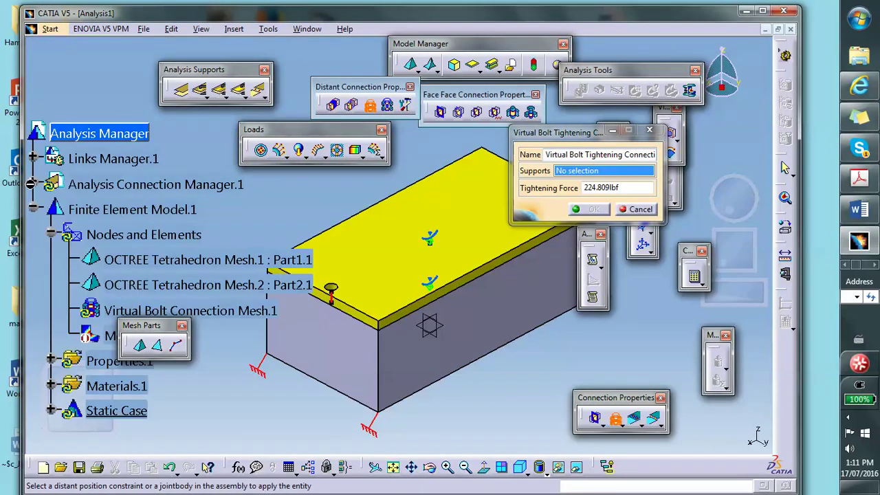
{"action": "left_click", "coordinate": [30, 183]}
{"action": "left_click", "coordinate": [30, 183]}
{"action": "left_click", "coordinate": [32, 183]}
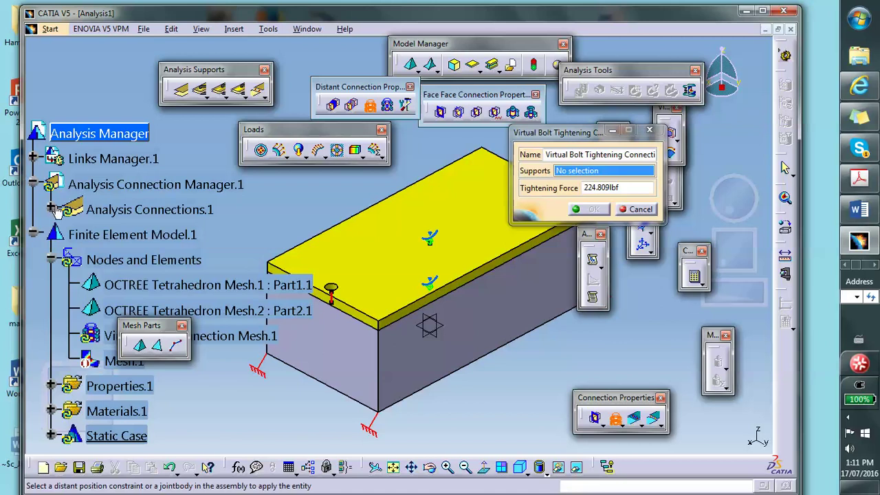
{"action": "left_click", "coordinate": [51, 209]}
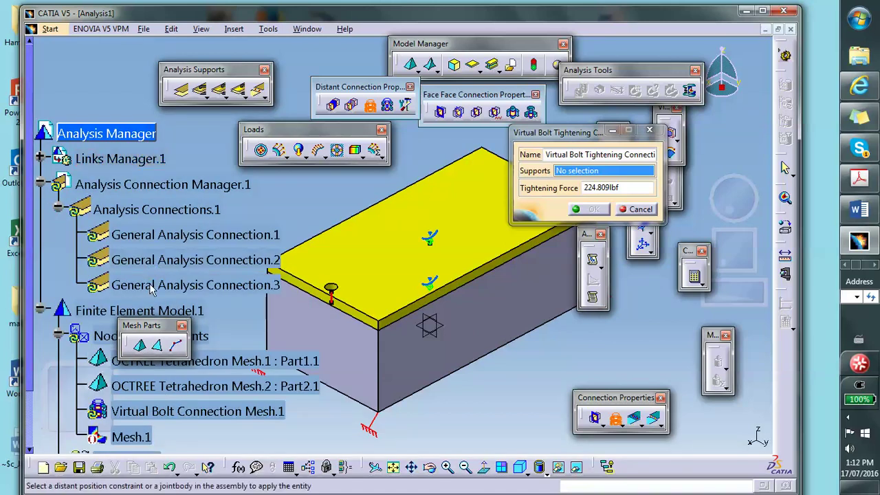
{"action": "left_click", "coordinate": [172, 261]}
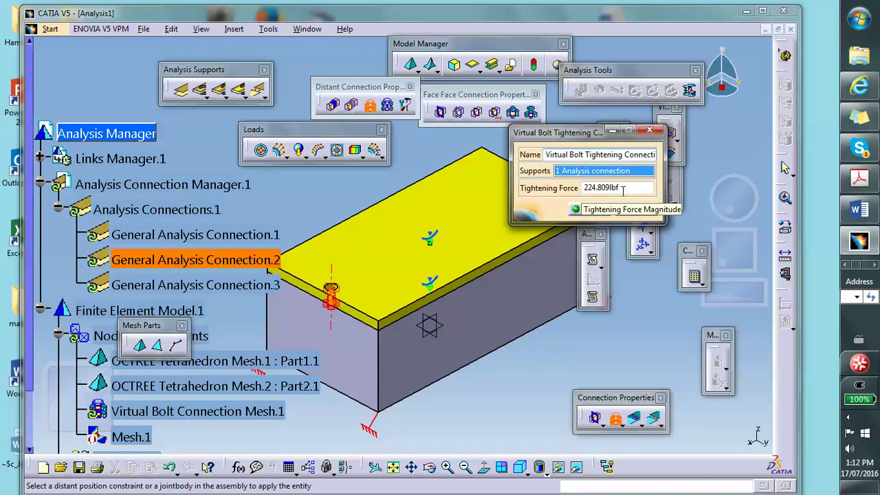
{"action": "left_click_drag", "start_coordinate": [623, 187], "coordinate": [590, 199]}
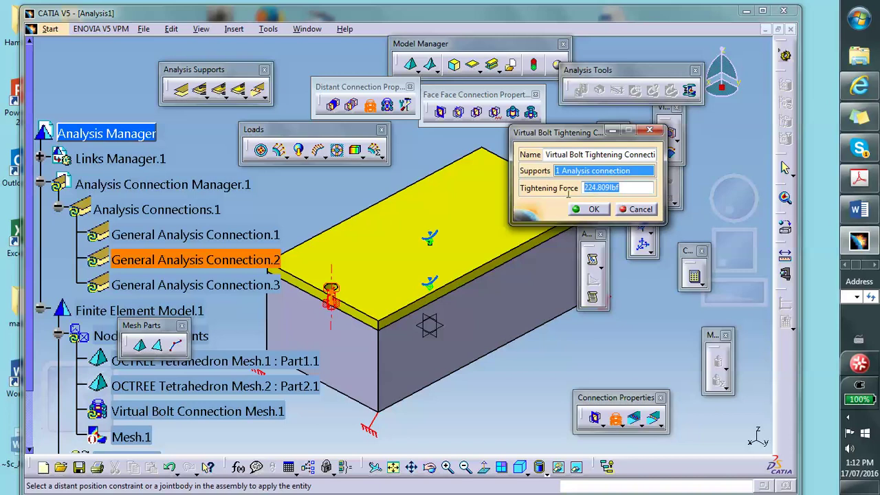
{"action": "type", "text": "100"}
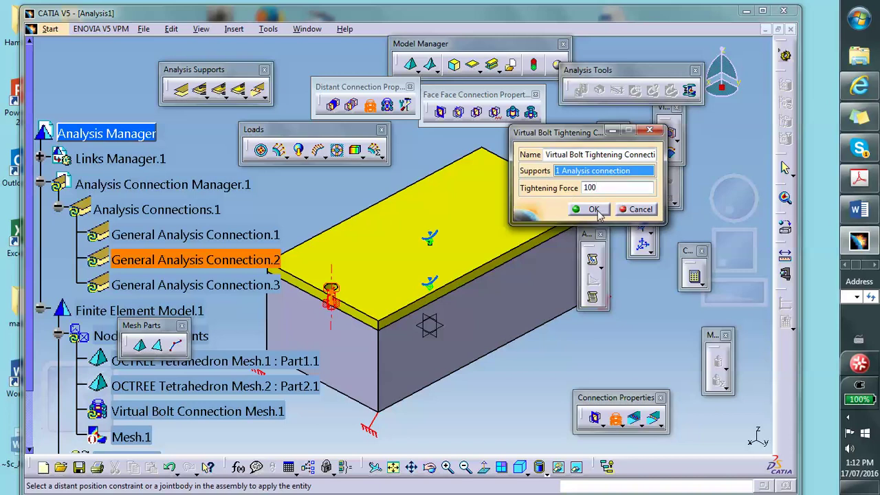
{"action": "left_click", "coordinate": [594, 210]}
Step: Create a second virtual bolt tightening connection property on General Analysis Connection.3 for the far-end bolt, with a 100 lbf tightening force
{"action": "middle_click_drag", "start_coordinate": [507, 229], "coordinate": [459, 204]}
{"action": "middle_click_drag", "start_coordinate": [396, 213], "coordinate": [364, 240]}
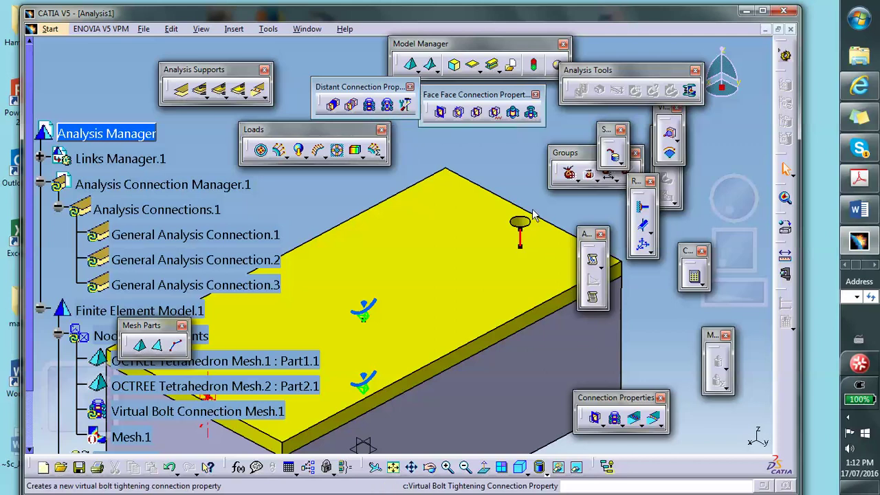
{"action": "left_click", "coordinate": [369, 105]}
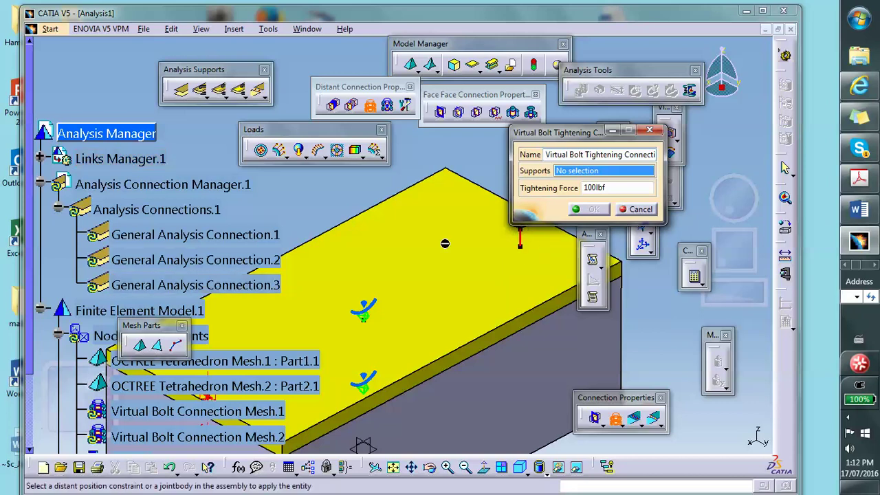
{"action": "left_click", "coordinate": [174, 291]}
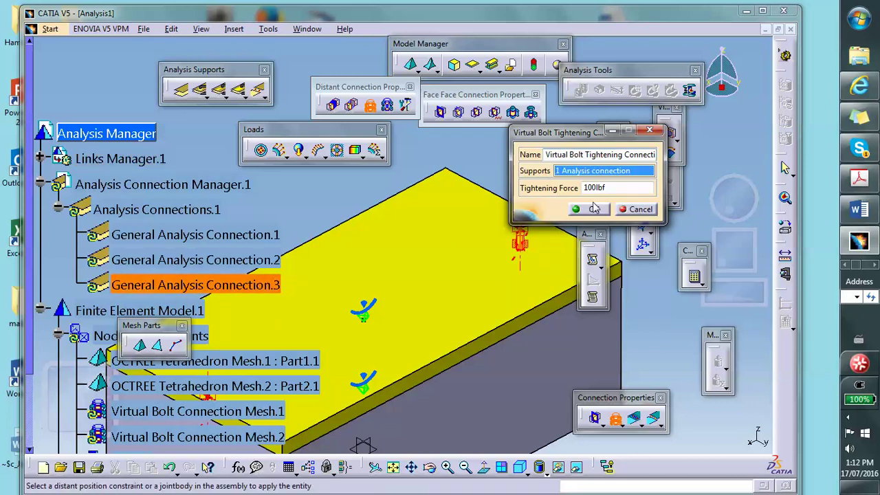
{"action": "left_click", "coordinate": [593, 209]}
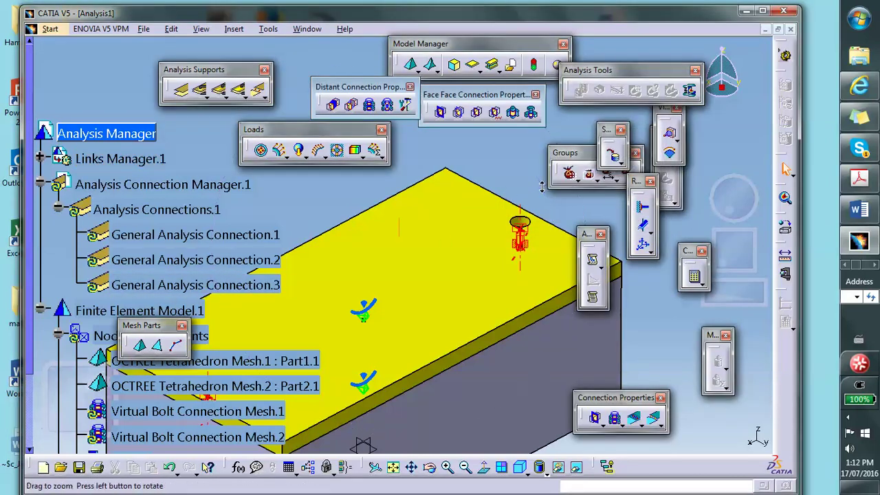
Step: Apply a contact connection property to General Analysis Connection.1, leaving clearance, friction ratio and no sliding off
{"action": "middle_click_drag", "start_coordinate": [560, 262], "coordinate": [473, 225], "text": "ctrl"}
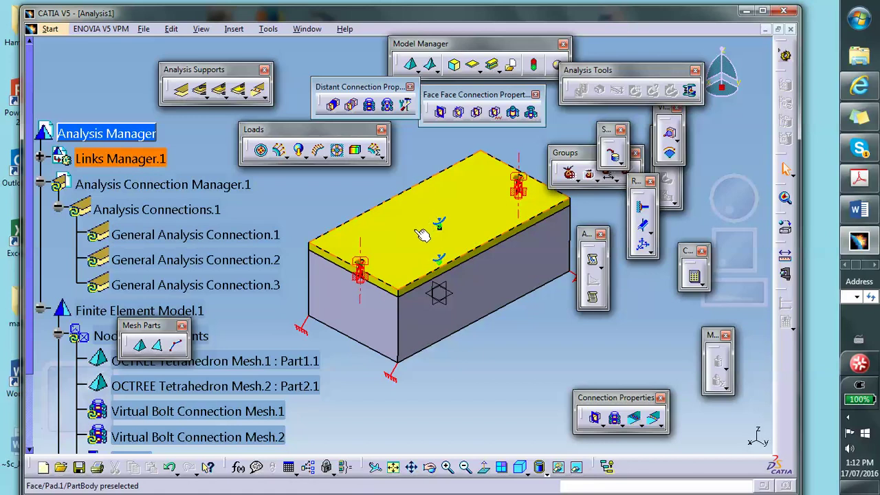
{"action": "left_click", "coordinate": [219, 234]}
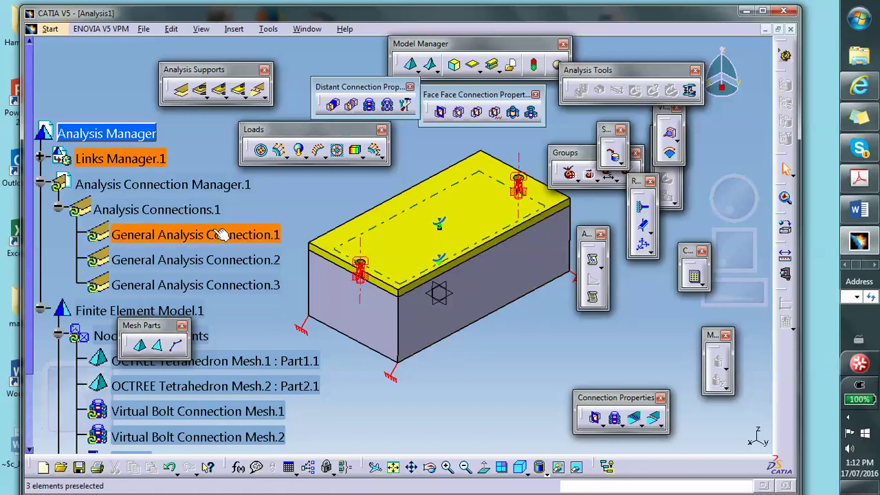
{"action": "left_click", "coordinate": [457, 112]}
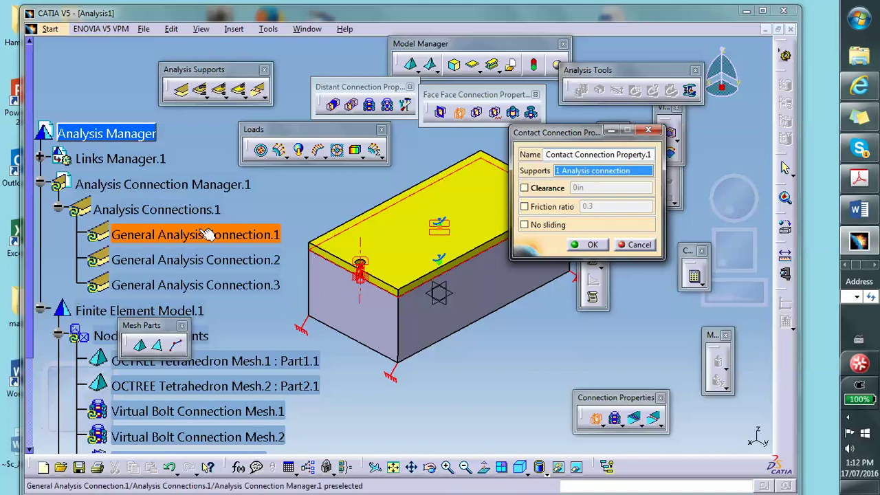
{"action": "left_click", "coordinate": [587, 245]}
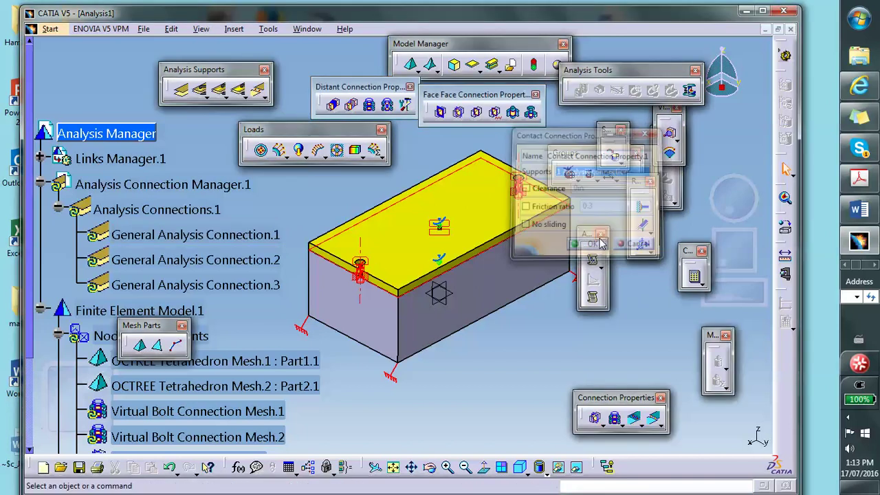
Step: Compute all of the static analysis, accepting the computation resources estimate
{"action": "middle_click_drag", "start_coordinate": [483, 286], "coordinate": [485, 298]}
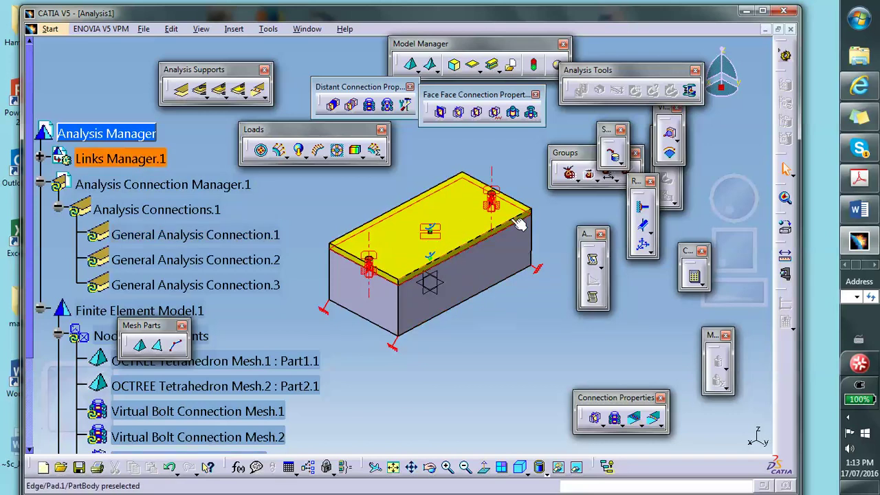
{"action": "middle_click_drag", "start_coordinate": [521, 224], "coordinate": [493, 207]}
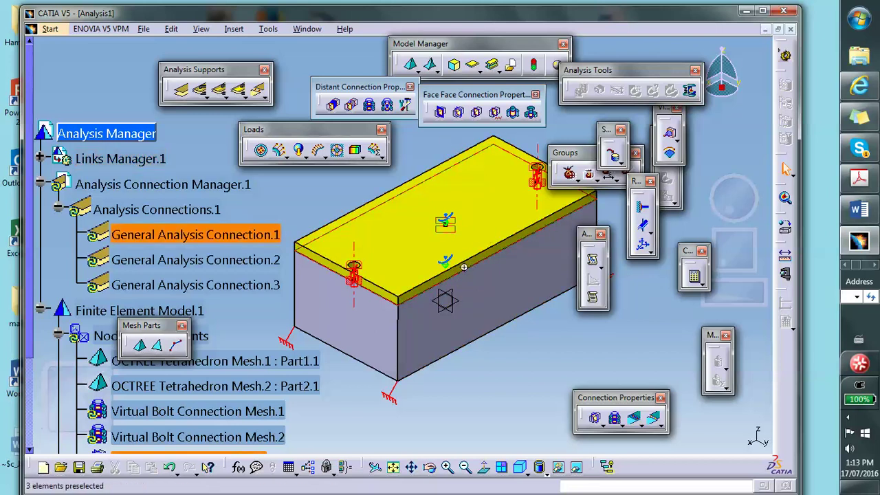
{"action": "middle_click_drag", "start_coordinate": [447, 231], "coordinate": [394, 344]}
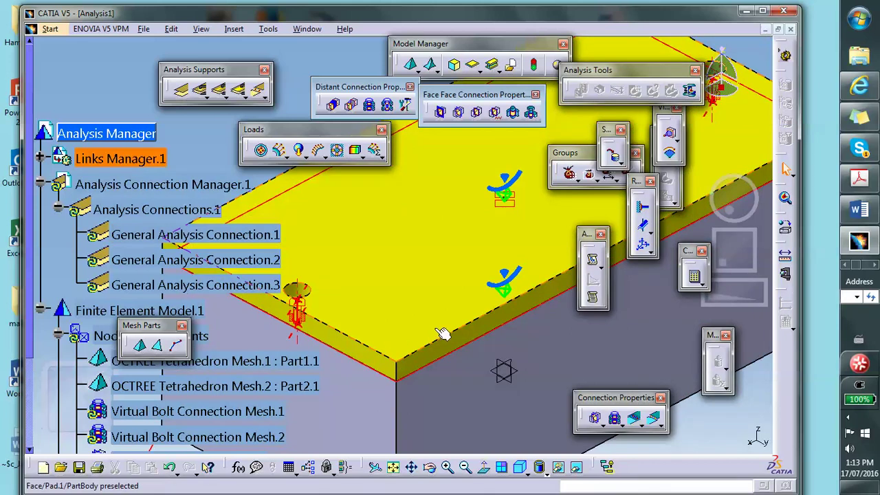
{"action": "middle_click_drag", "start_coordinate": [452, 289], "coordinate": [441, 346]}
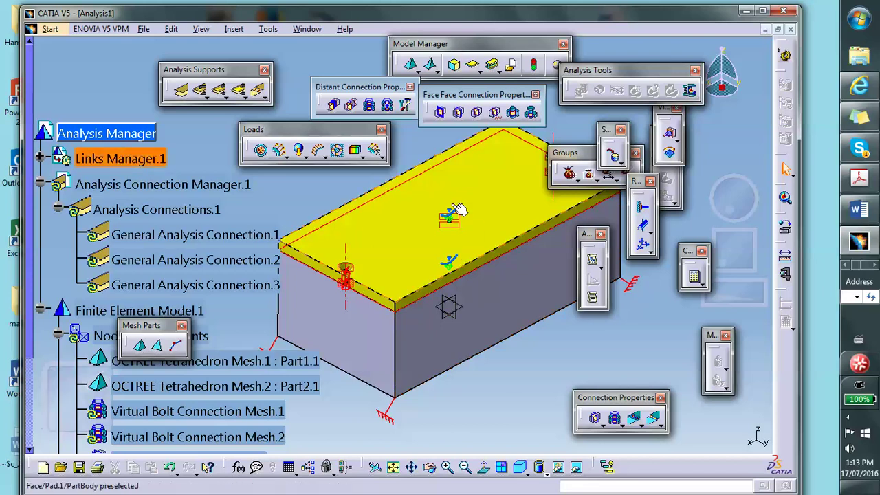
{"action": "middle_click_drag", "start_coordinate": [478, 347], "coordinate": [548, 313]}
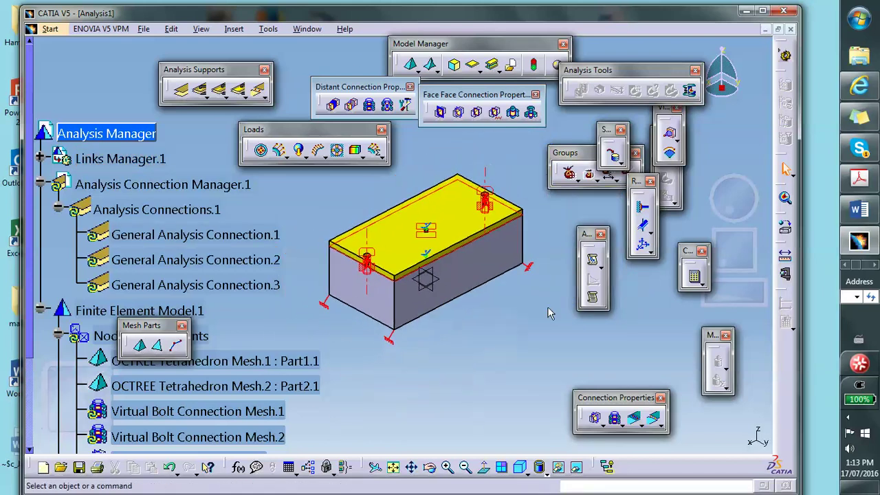
{"action": "left_click", "coordinate": [695, 276]}
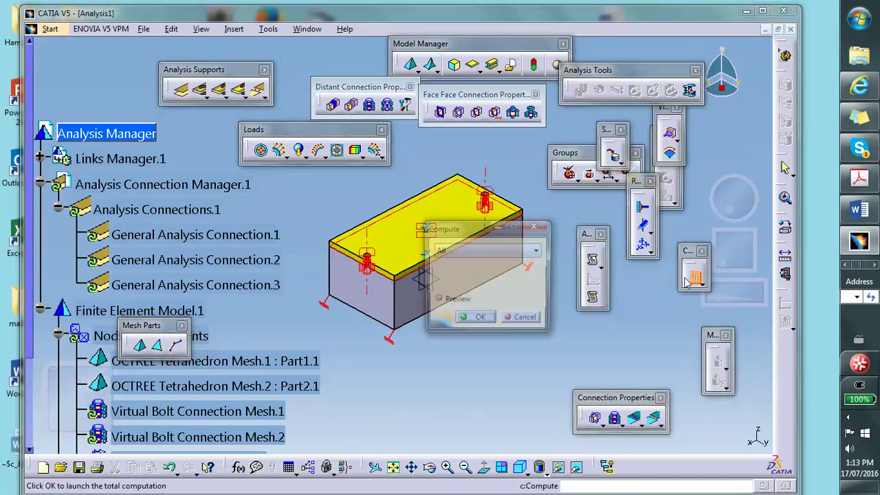
{"action": "left_click", "coordinate": [474, 321]}
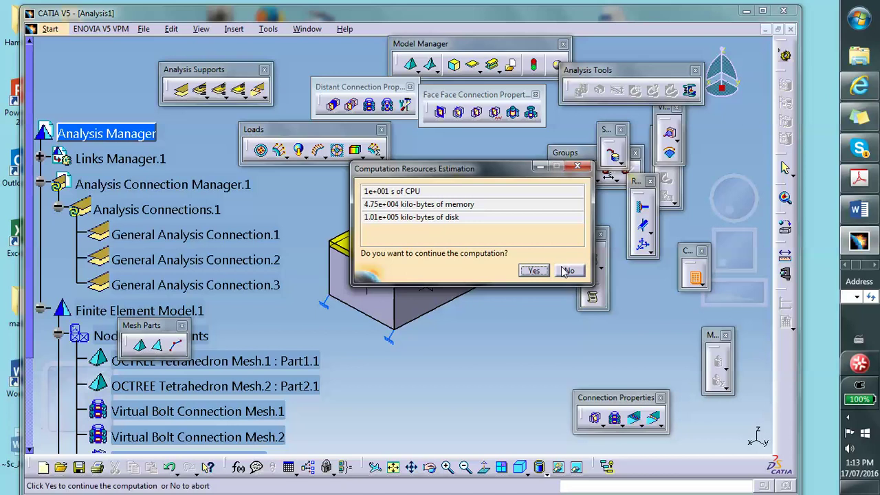
{"action": "left_click", "coordinate": [532, 270]}
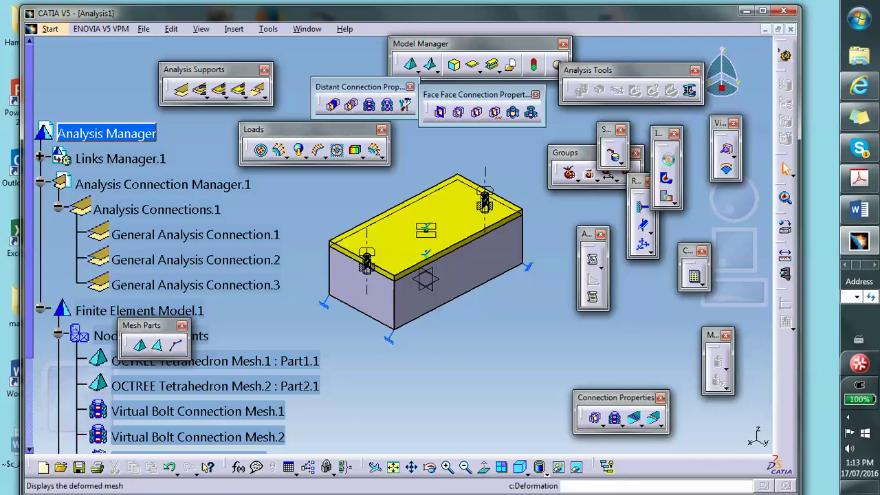
Step: Display the deformed mesh and examine how the cover plate bends away from the box
{"action": "left_click", "coordinate": [665, 159]}
{"action": "middle_click_drag", "start_coordinate": [498, 261], "coordinate": [346, 270]}
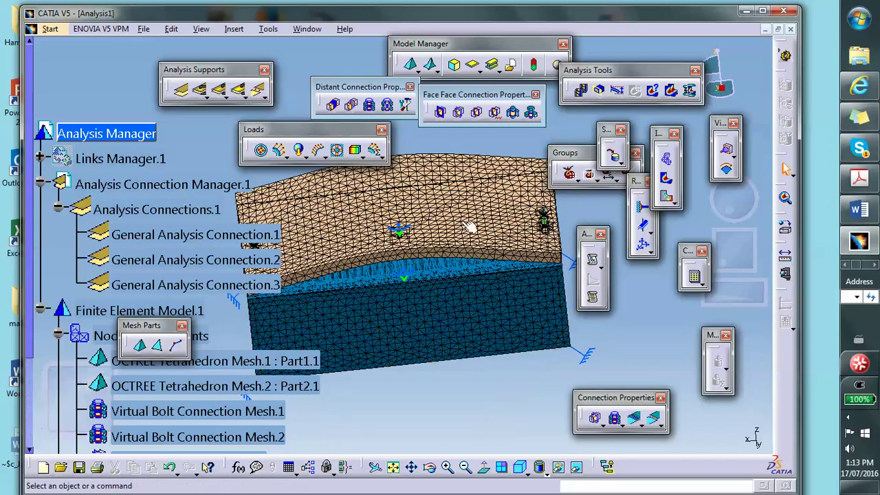
{"action": "middle_click_drag", "start_coordinate": [449, 314], "coordinate": [448, 196]}
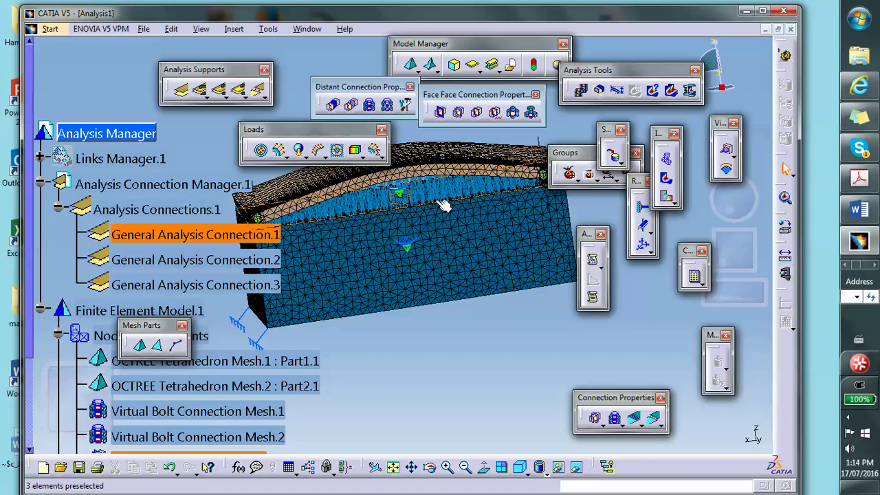
{"action": "middle_click_drag", "start_coordinate": [404, 199], "coordinate": [455, 257]}
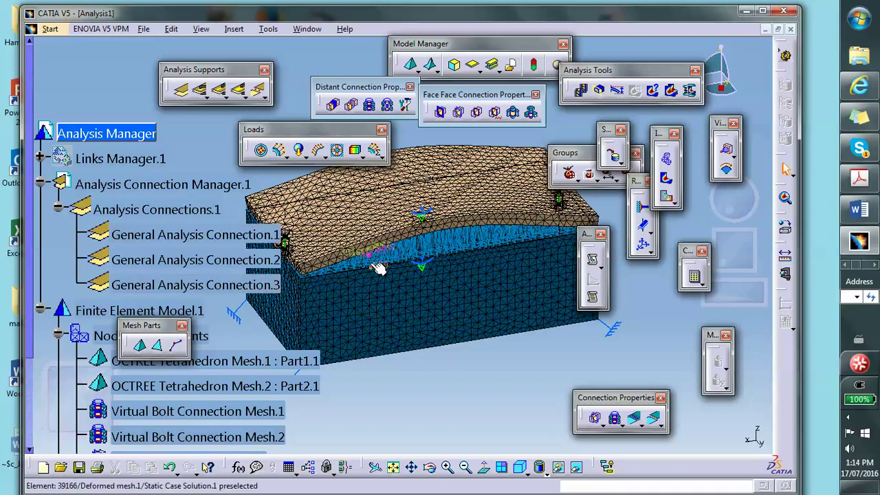
Step: Display the Von Mises stress image in shading without mesh edges, and examine the stress around the bolts
{"action": "left_click", "coordinate": [662, 178]}
{"action": "left_click", "coordinate": [549, 470]}
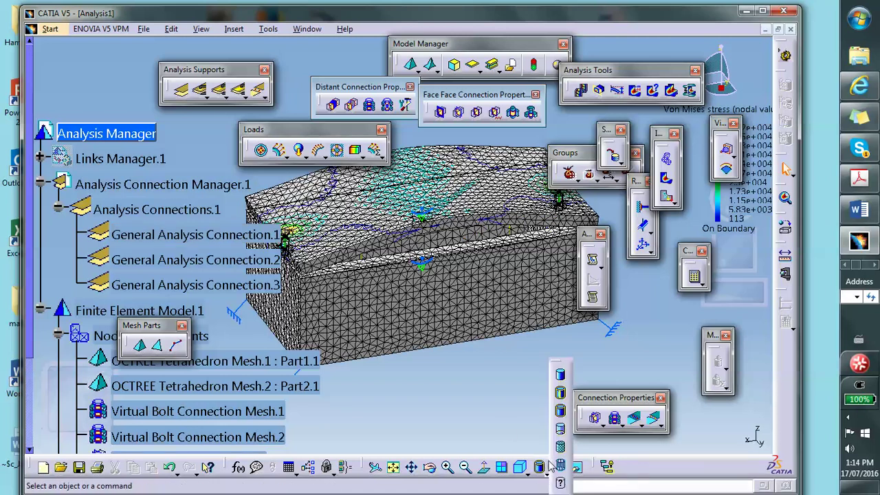
{"action": "left_click", "coordinate": [561, 374]}
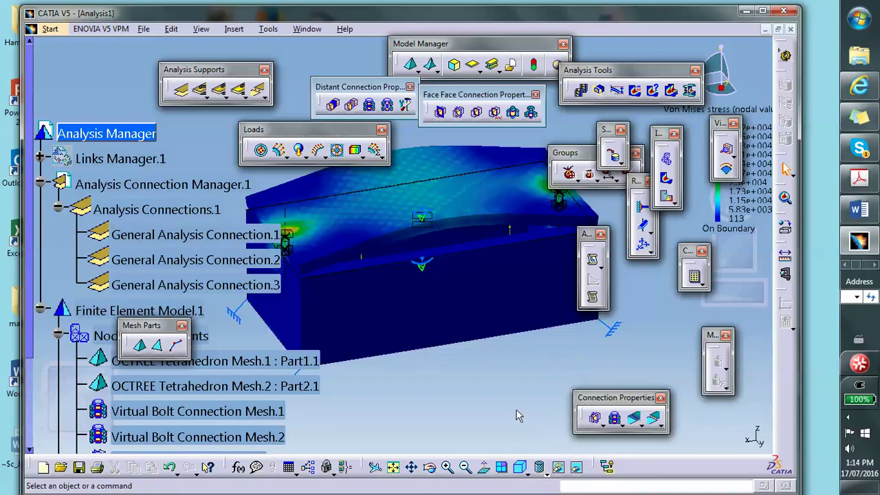
{"action": "middle_click_drag", "start_coordinate": [489, 364], "coordinate": [514, 271]}
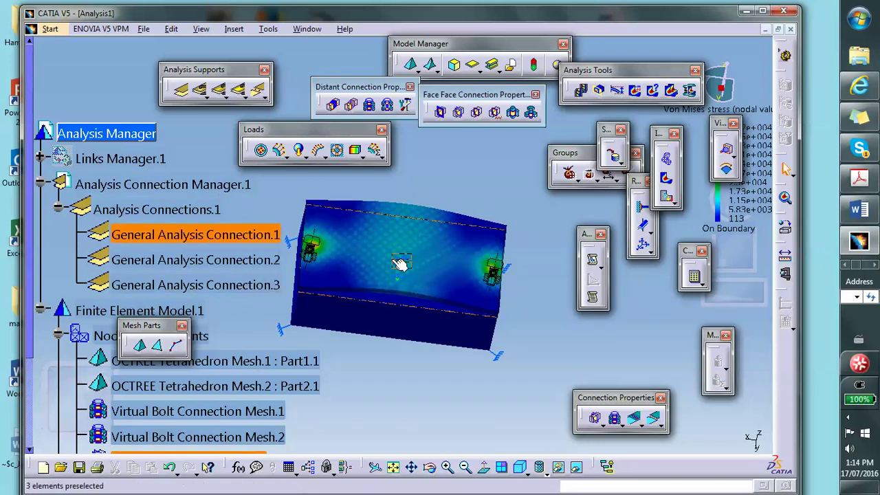
{"action": "middle_click_drag", "start_coordinate": [401, 265], "coordinate": [472, 241], "text": "ctrl"}
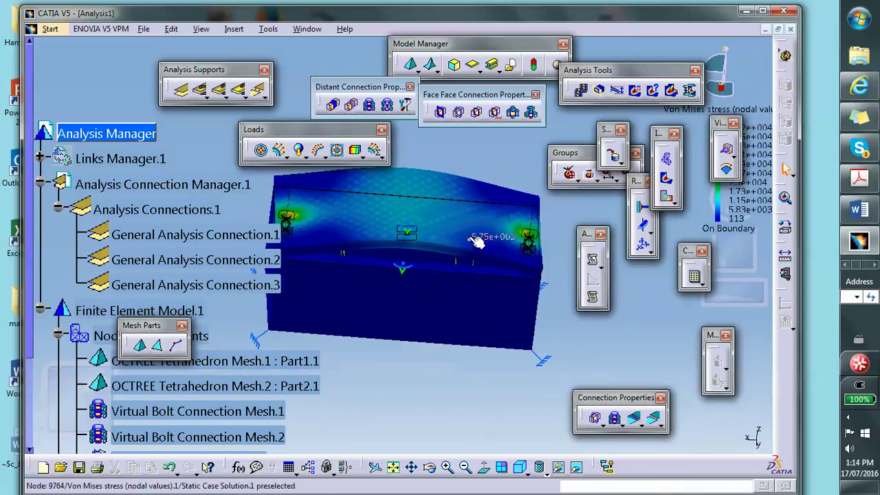
Step: Turn off deformation according to displacements in the Von Mises stress image, keeping the Average iso type
{"action": "double_click", "coordinate": [442, 228]}
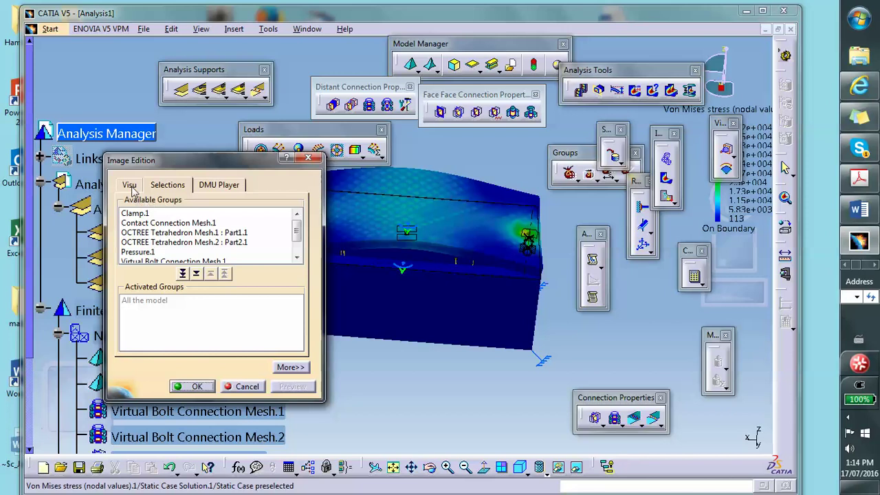
{"action": "left_click", "coordinate": [130, 187]}
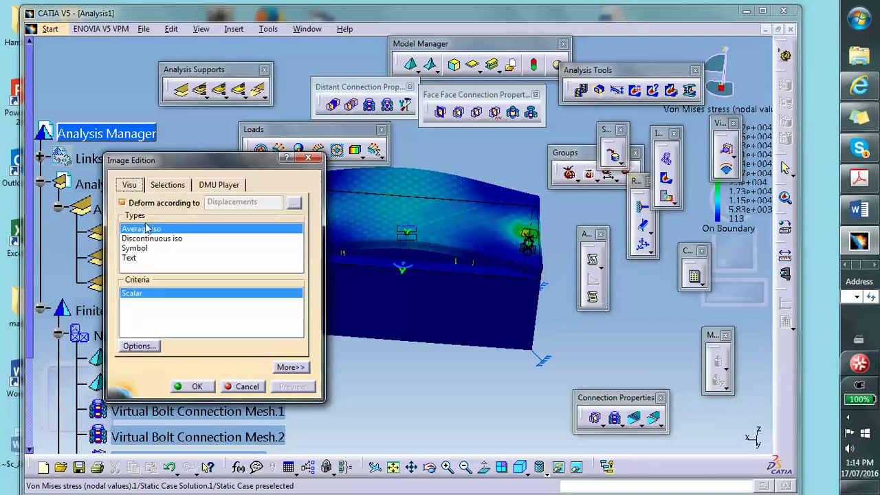
{"action": "left_click", "coordinate": [123, 203]}
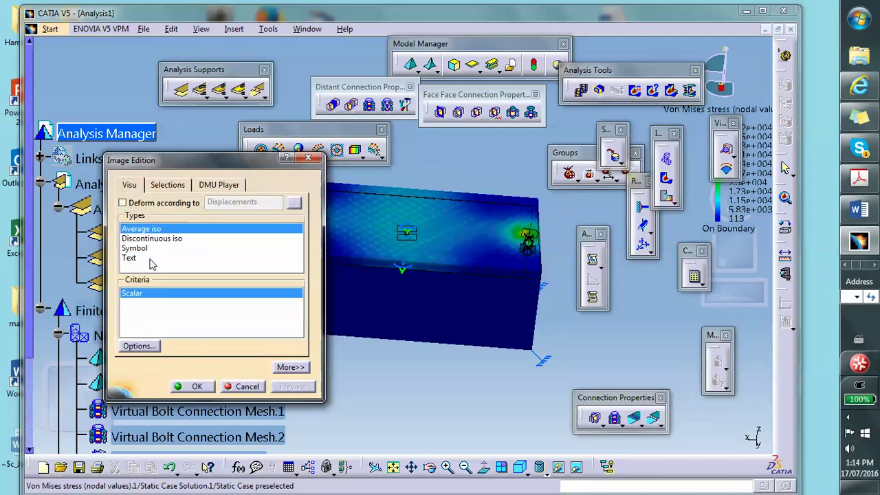
{"action": "left_click", "coordinate": [189, 388]}
{"action": "middle_click_drag", "start_coordinate": [459, 357], "coordinate": [454, 385]}
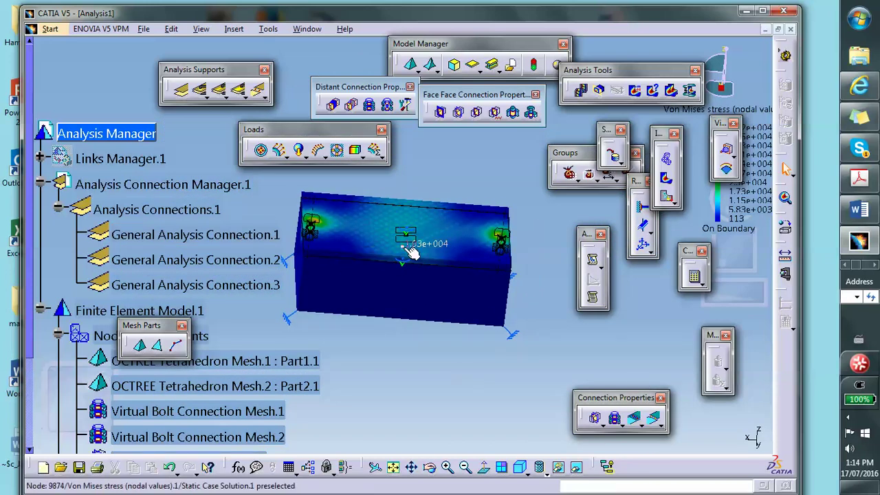